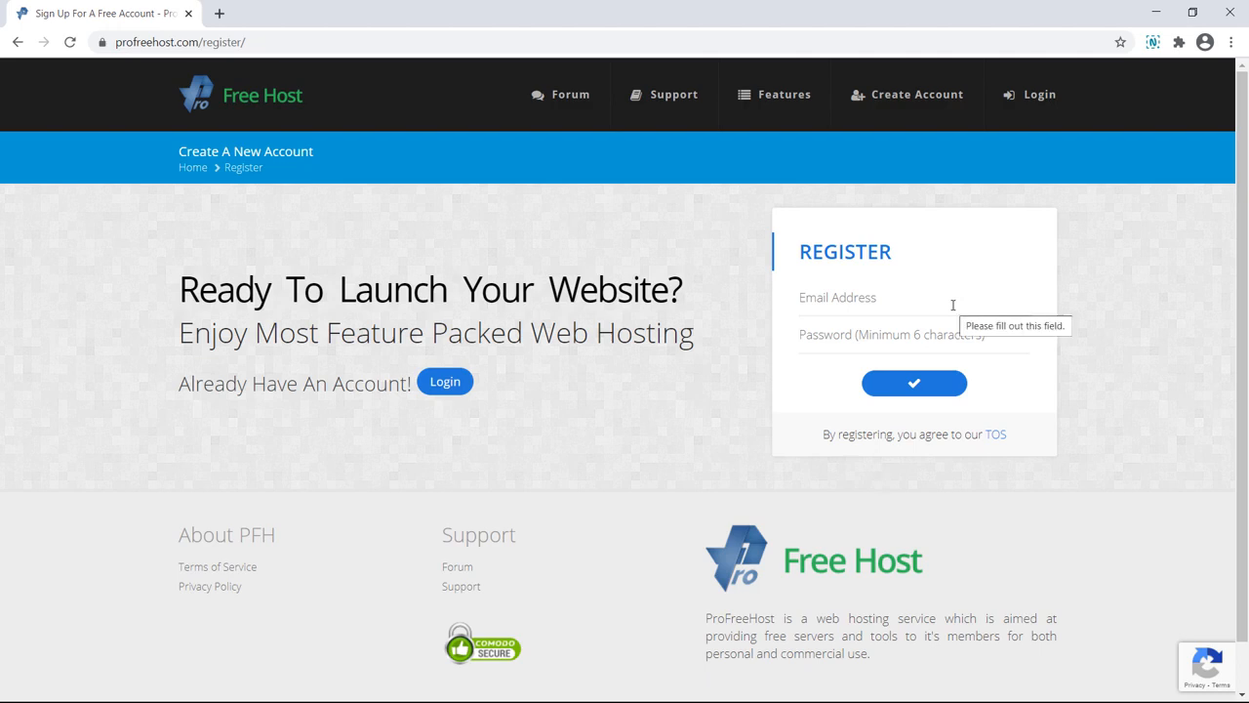
Step: Register a ProFreeHost account with an e-mail address and password, then open a new tab
click(952, 304)
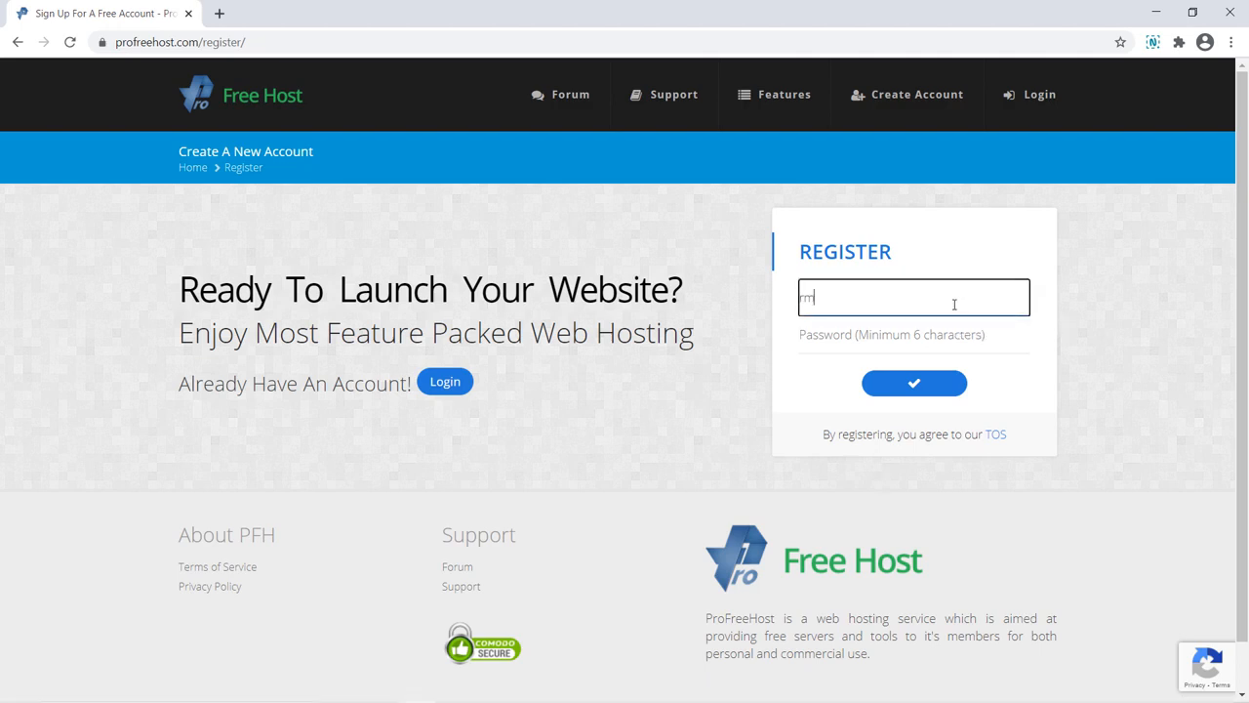
key(Tab)
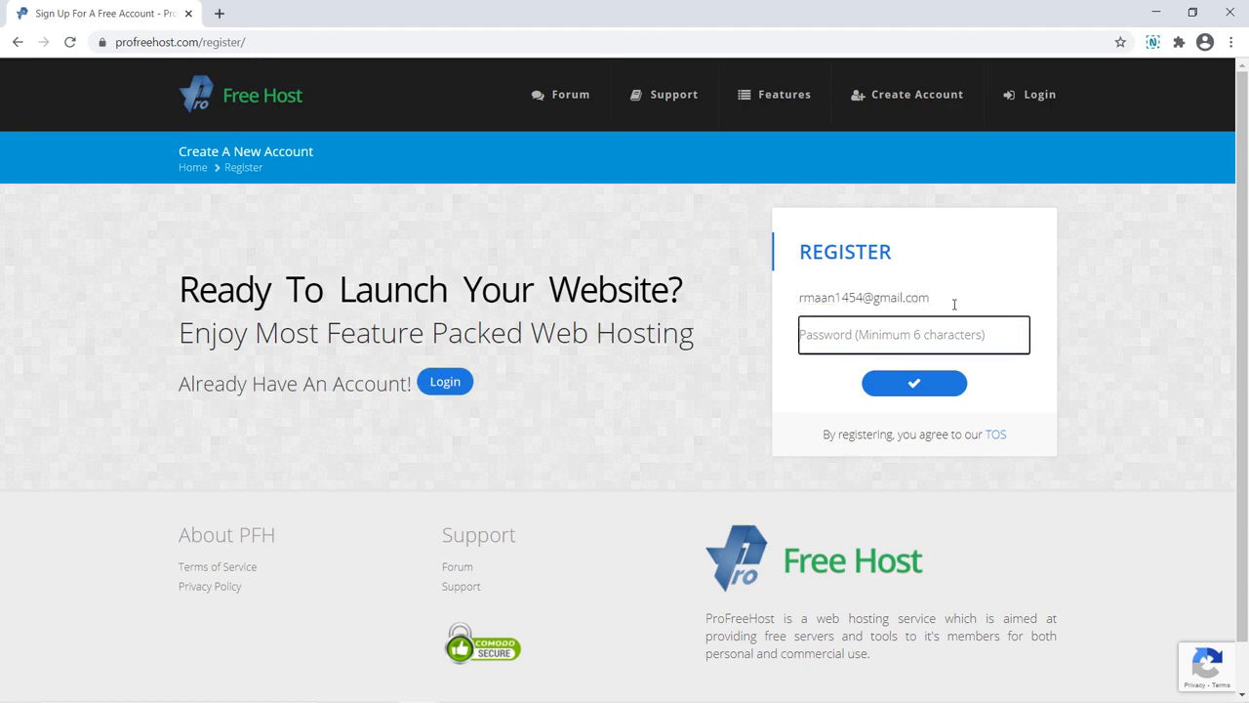
text(••••••••)
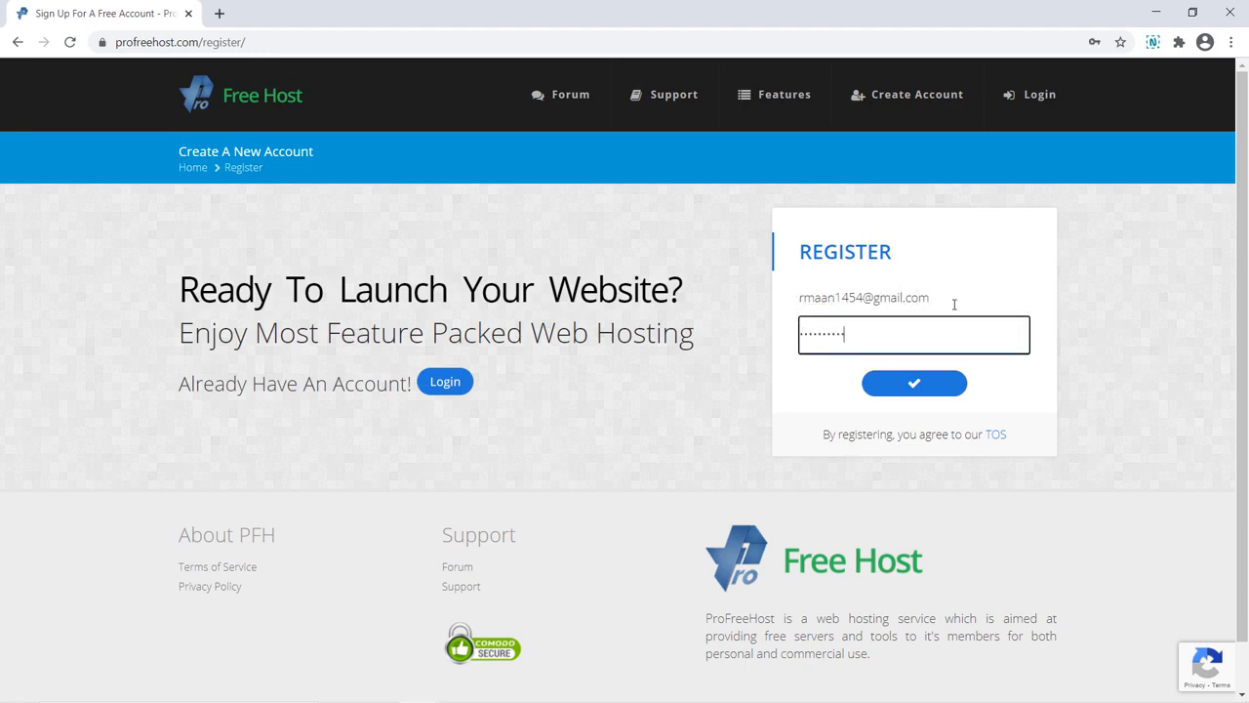
click(915, 383)
key(ctrl+t)
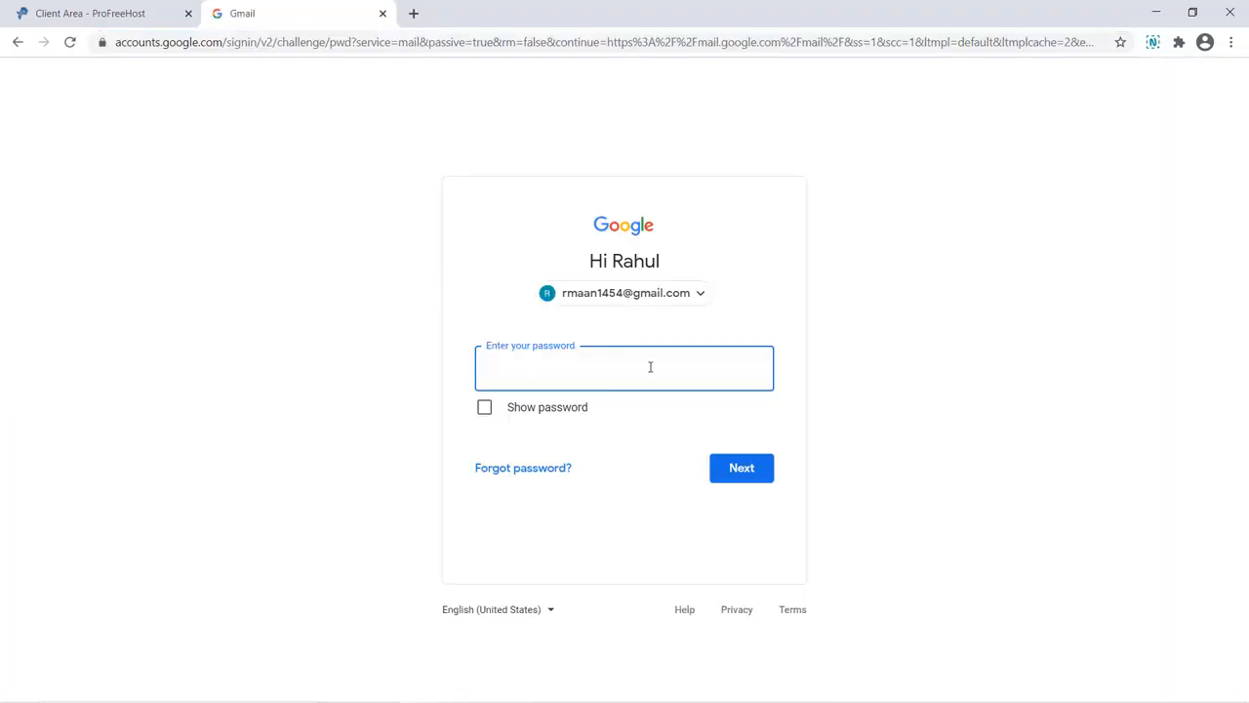
Step: Sign in to Gmail with the account password and use the Account Activation email to activate
key(ctrl+v)
click(715, 469)
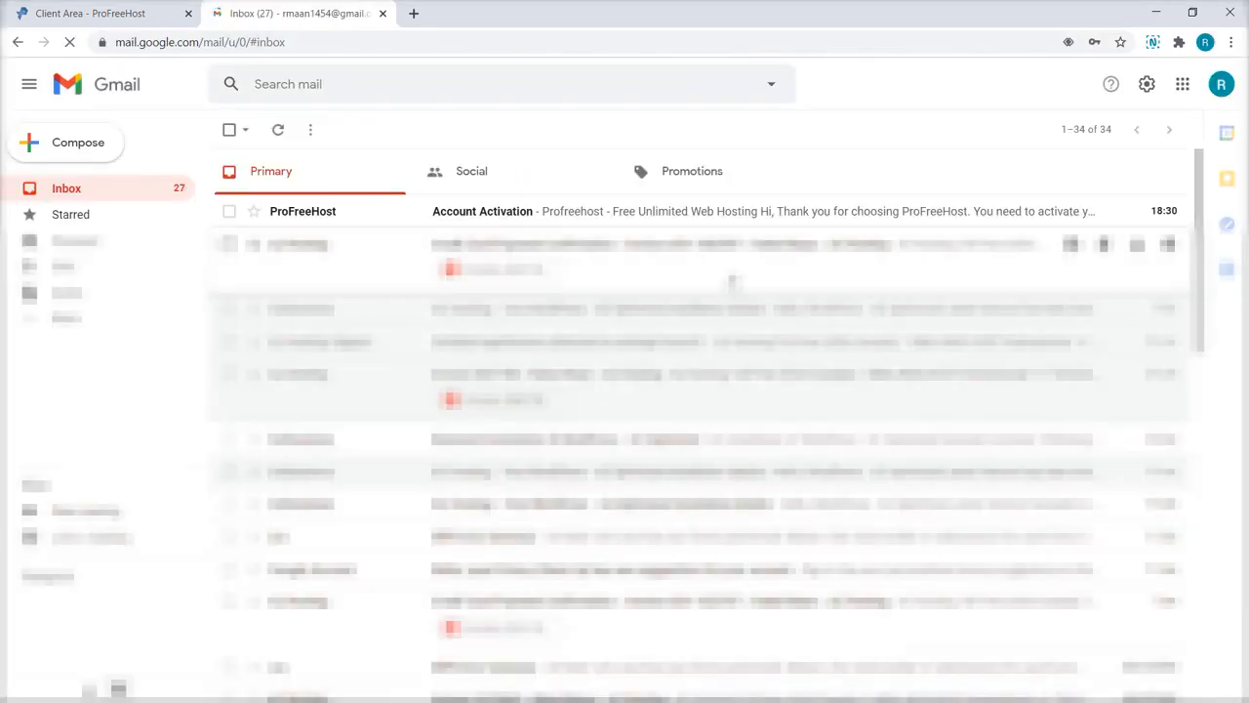
click(729, 216)
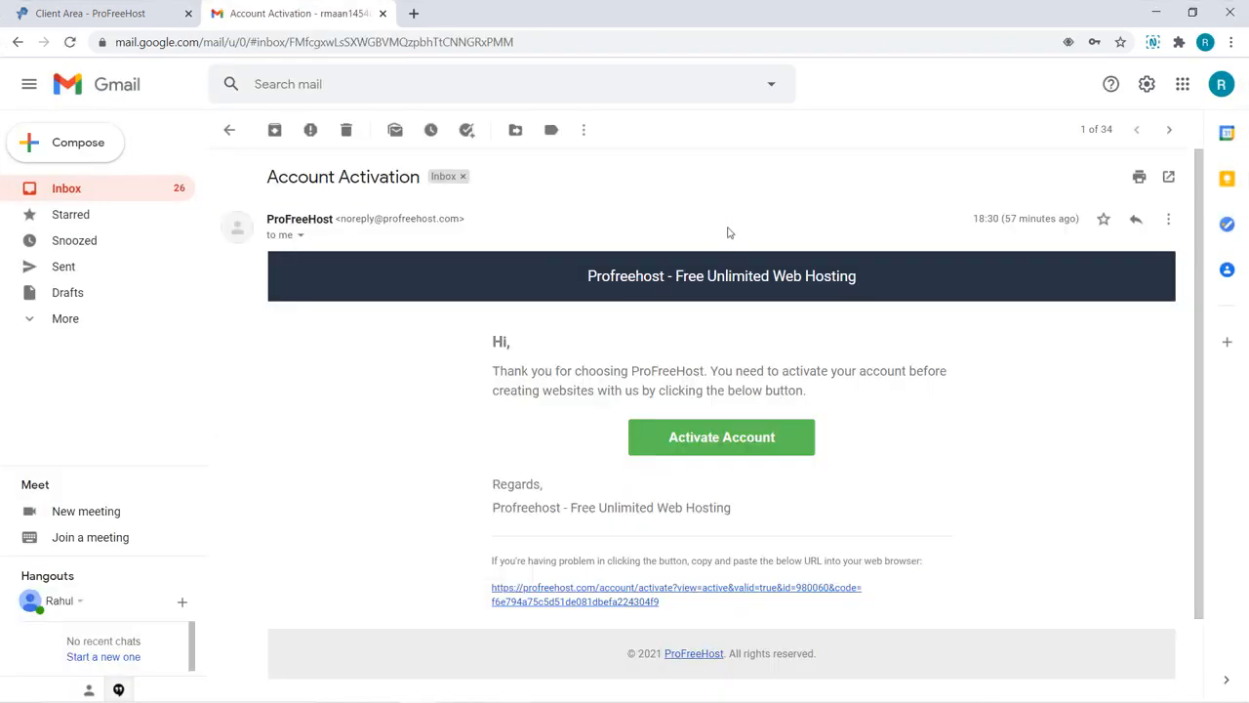
click(688, 440)
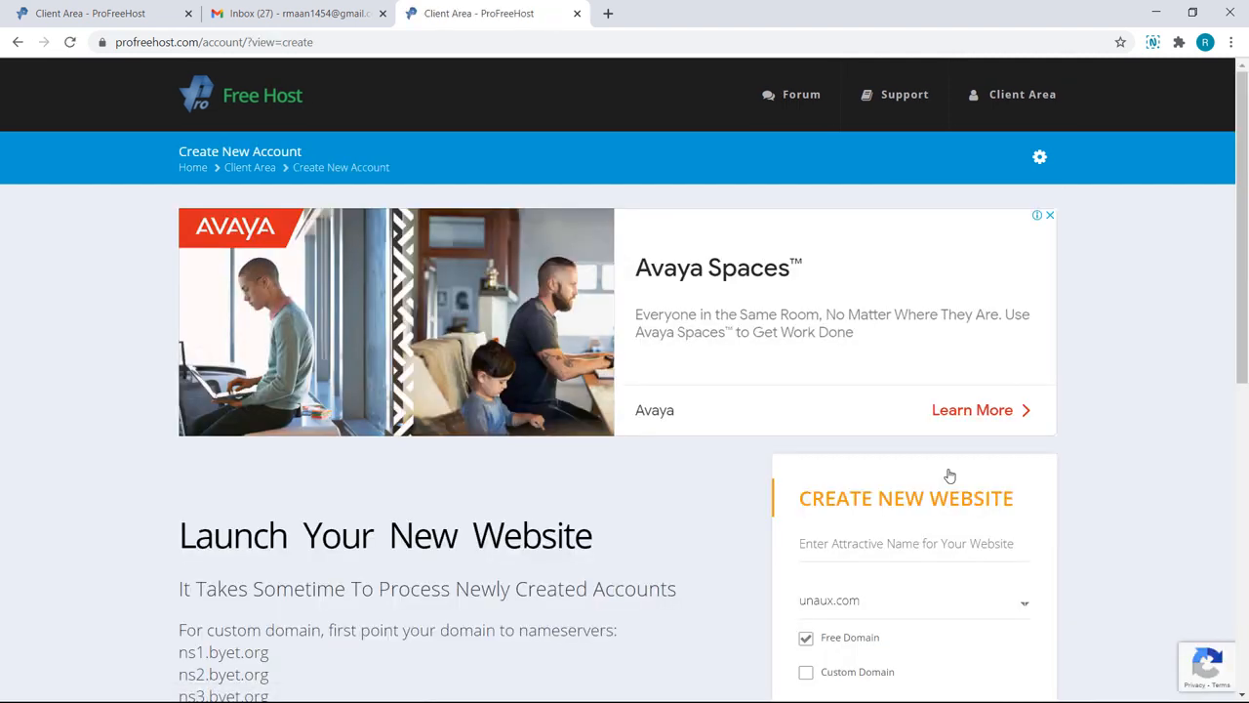
Step: Create a free website named cafebooks on the unaux.com domain
click(878, 543)
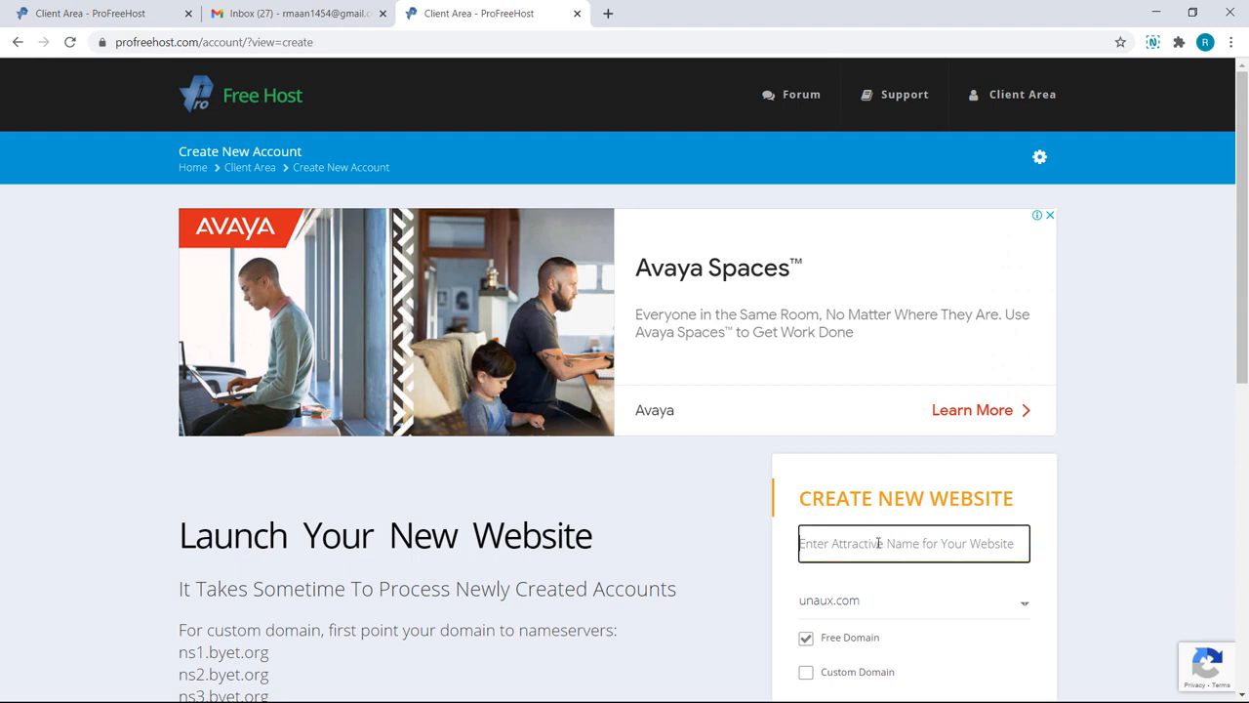
text(cafe)
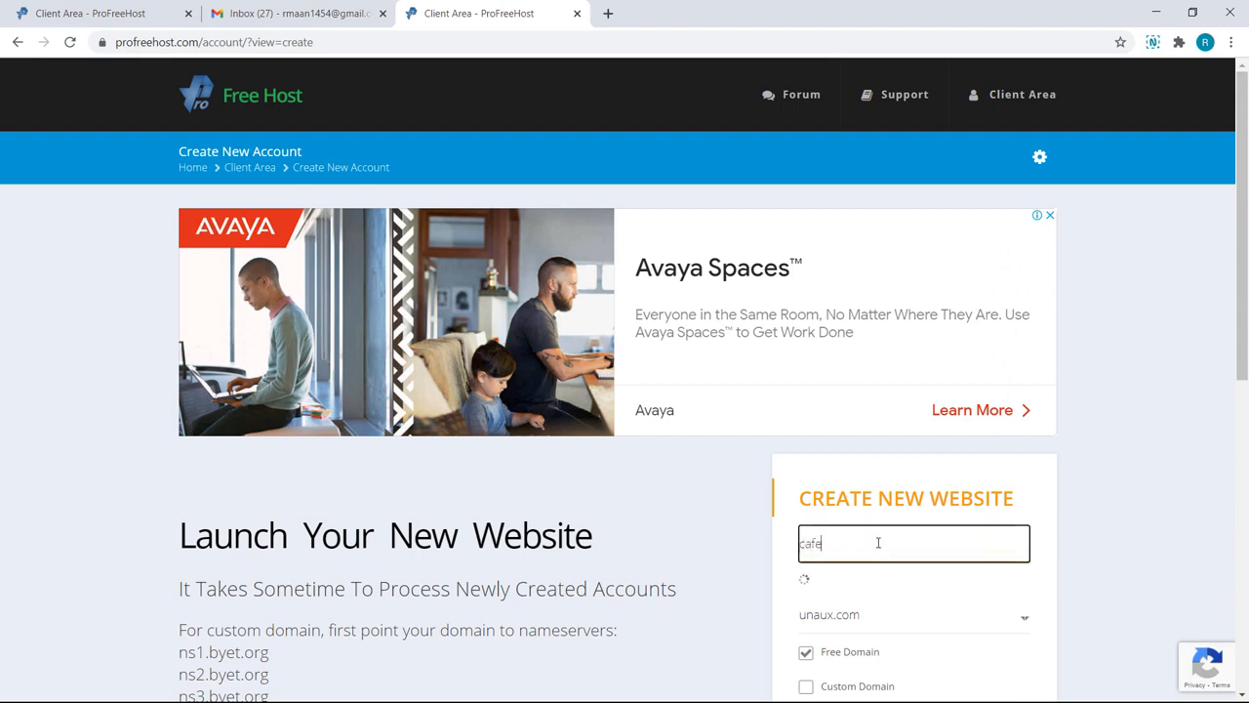
text(books)
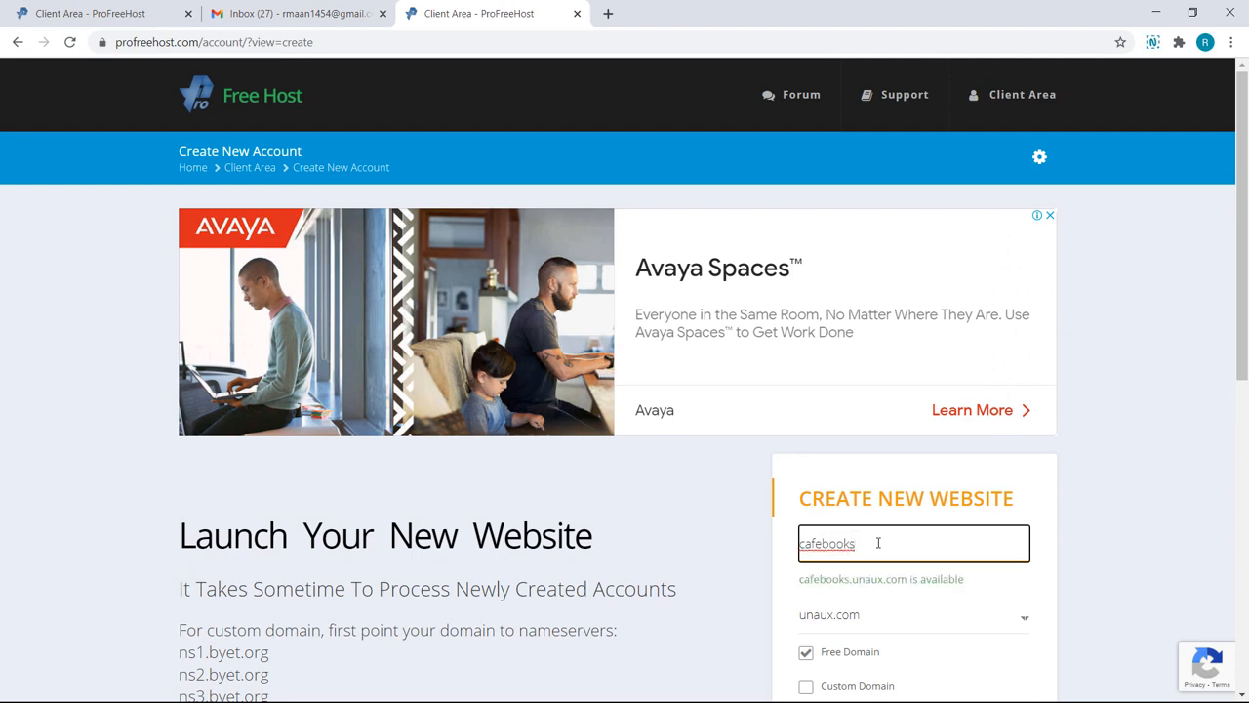
click(874, 626)
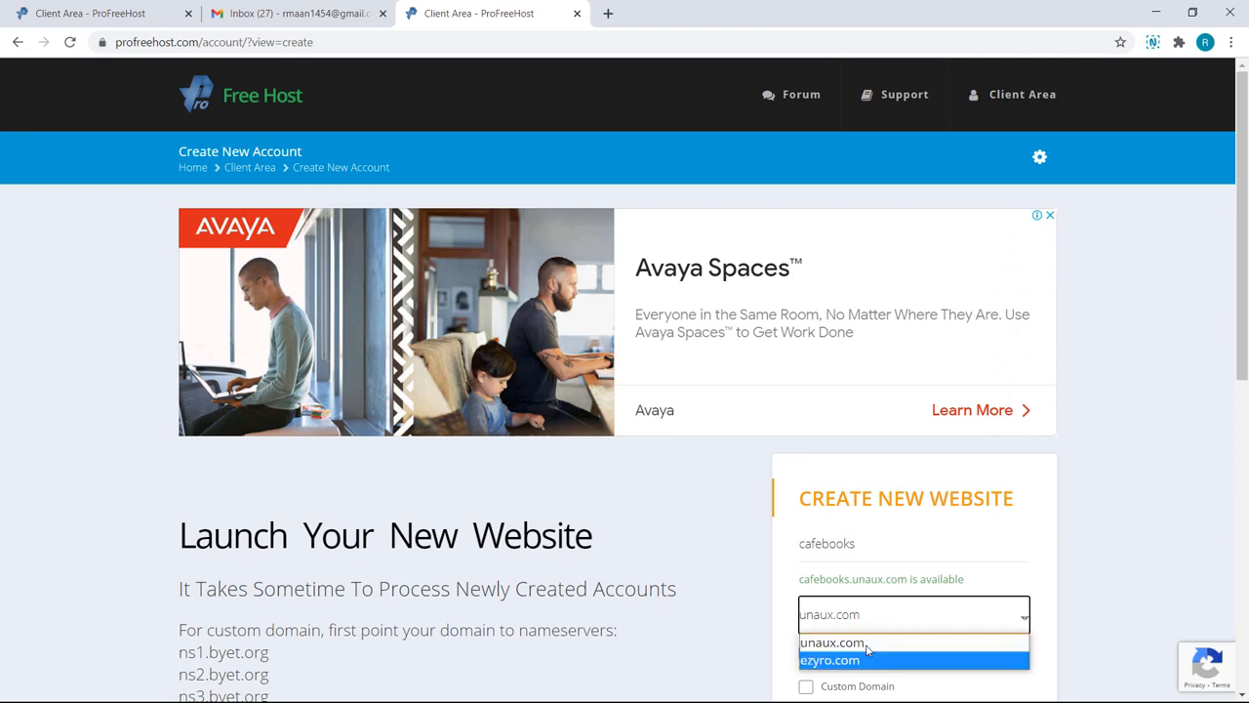
click(866, 644)
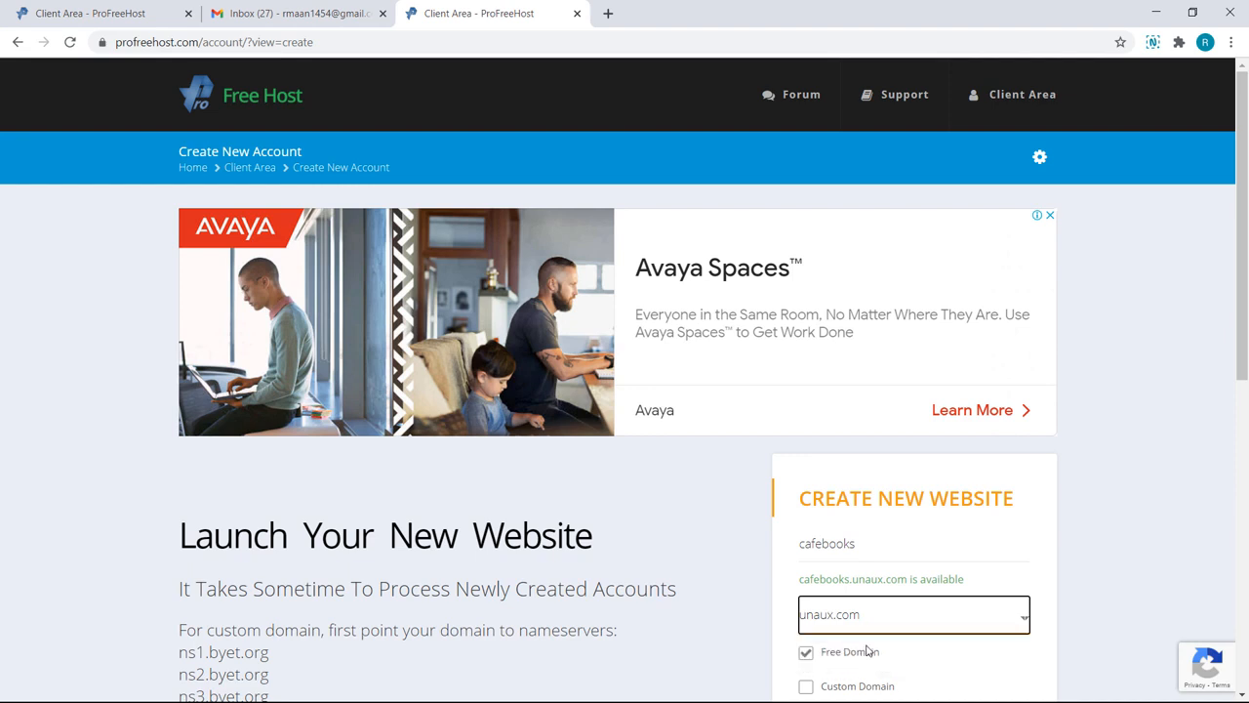
scroll(866, 651, down, 1)
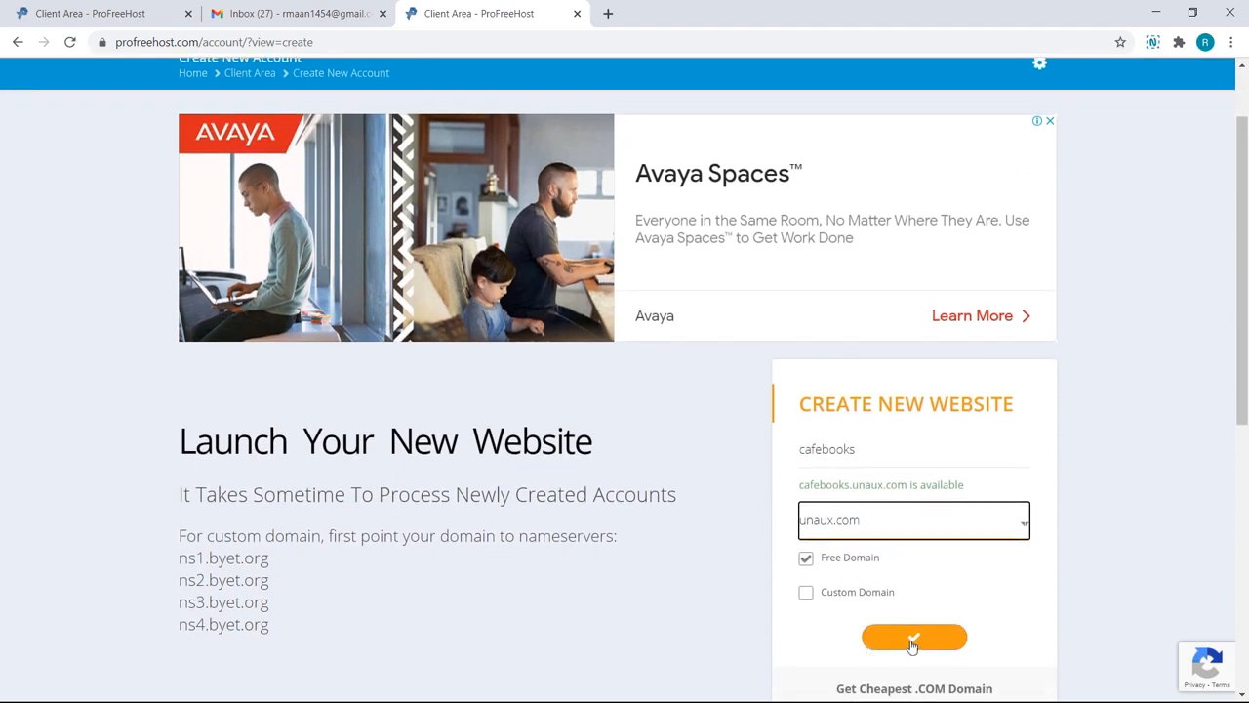
click(912, 639)
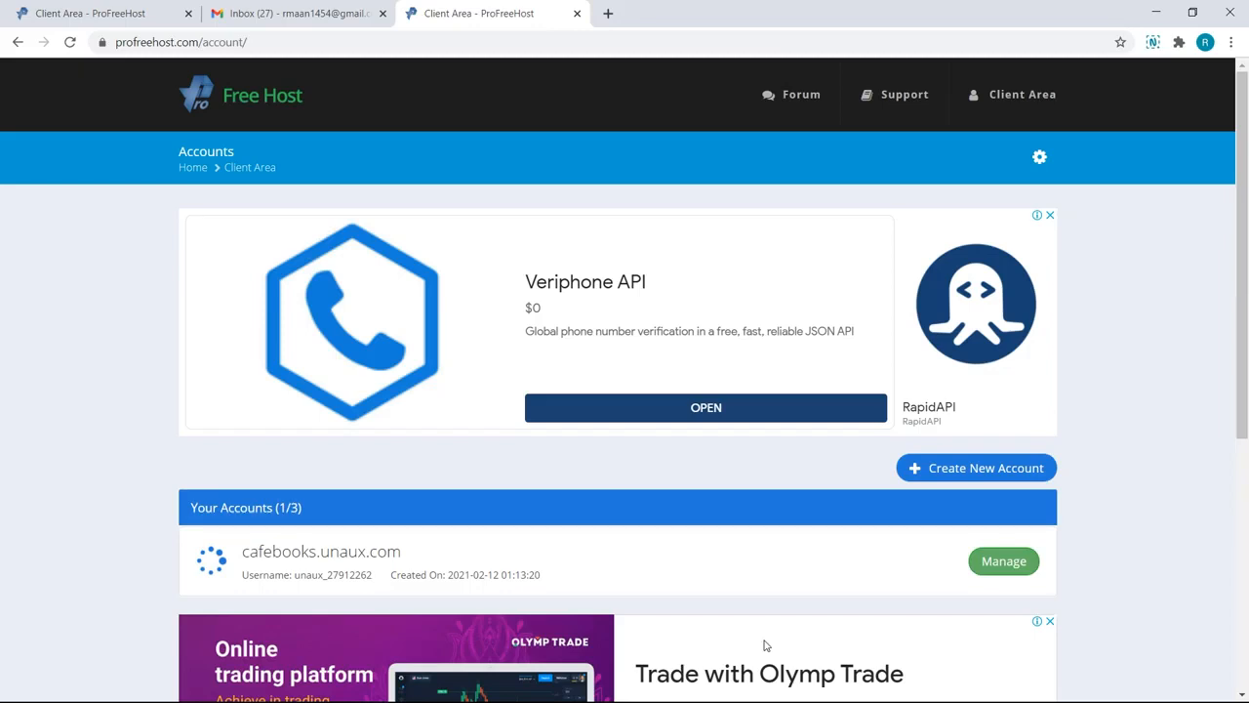
Step: Go to Manage for cafebooks.unaux.com and launch its Control Panel
click(997, 566)
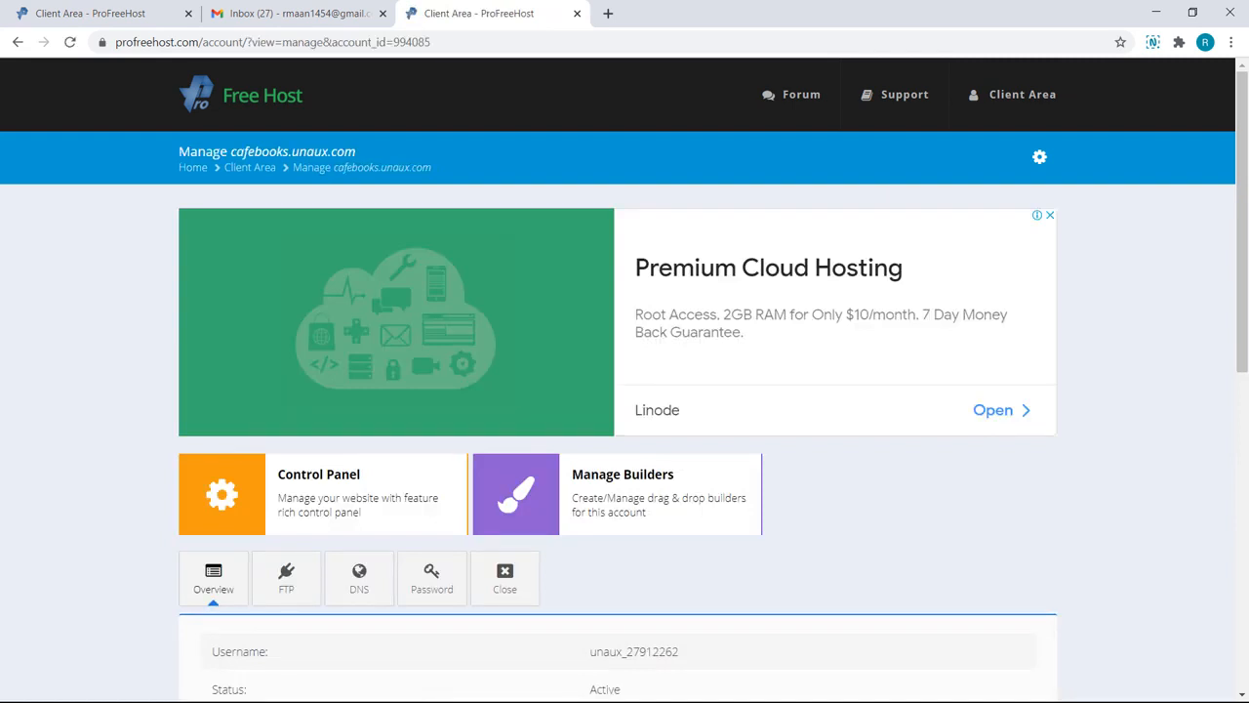
scroll(371, 413, down, 2)
click(371, 413)
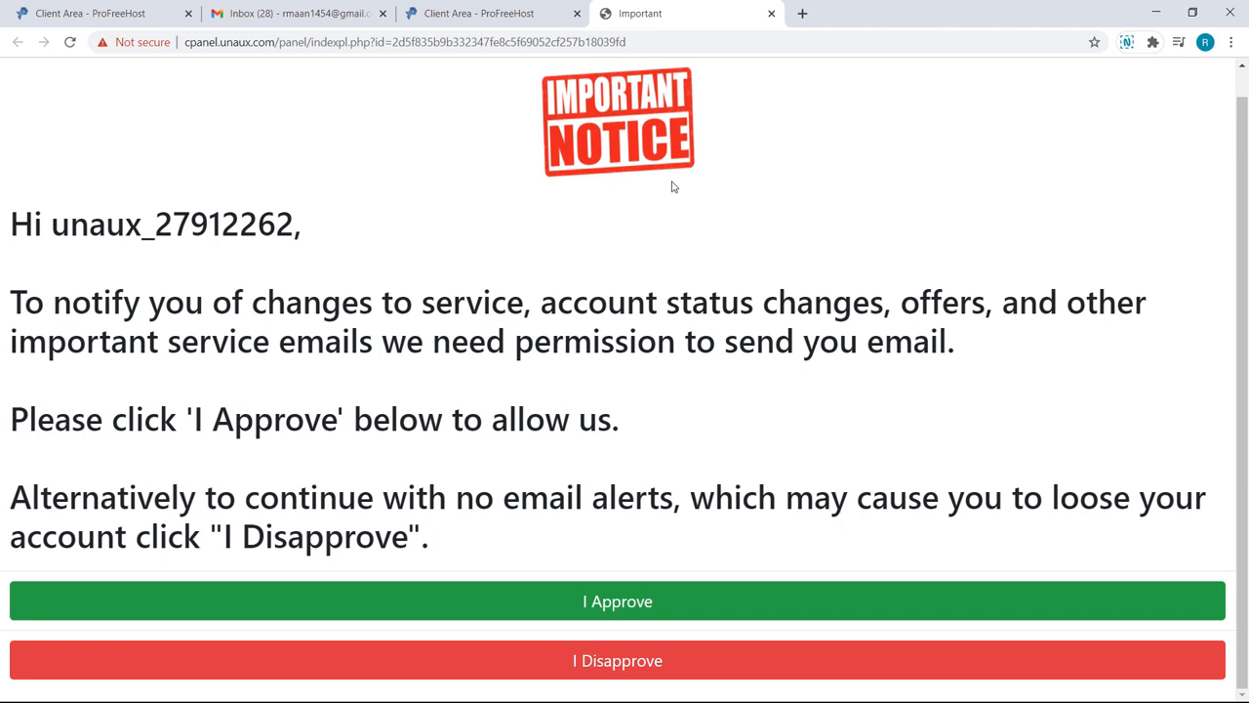
Step: Approve service e-mails and scroll the cPanel dashboard down to the Software section
click(603, 602)
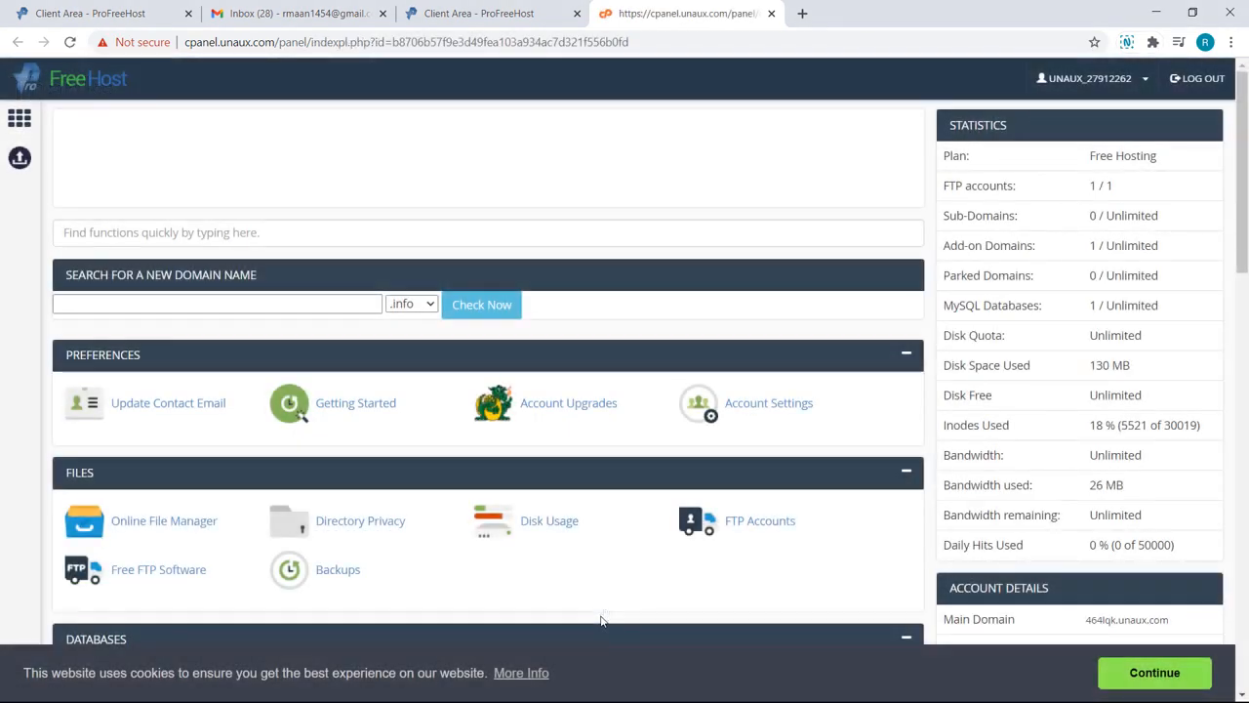
scroll(601, 620, down, 3)
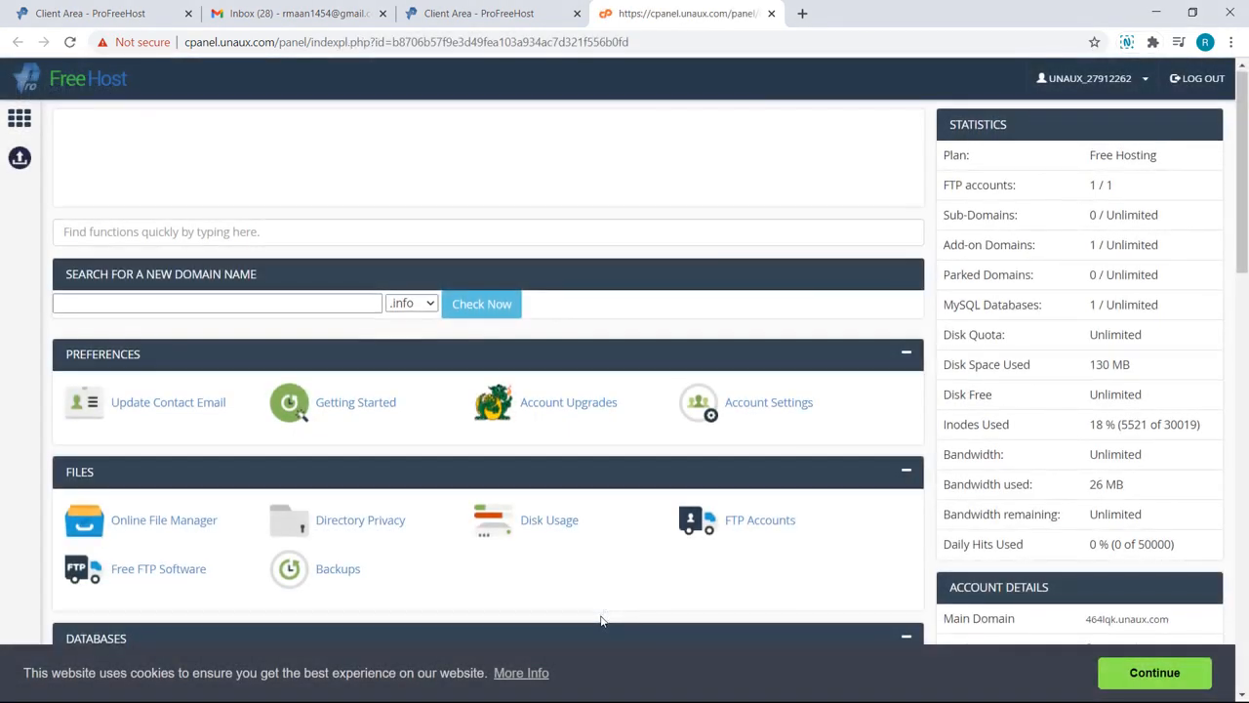
scroll(601, 621, down, 4)
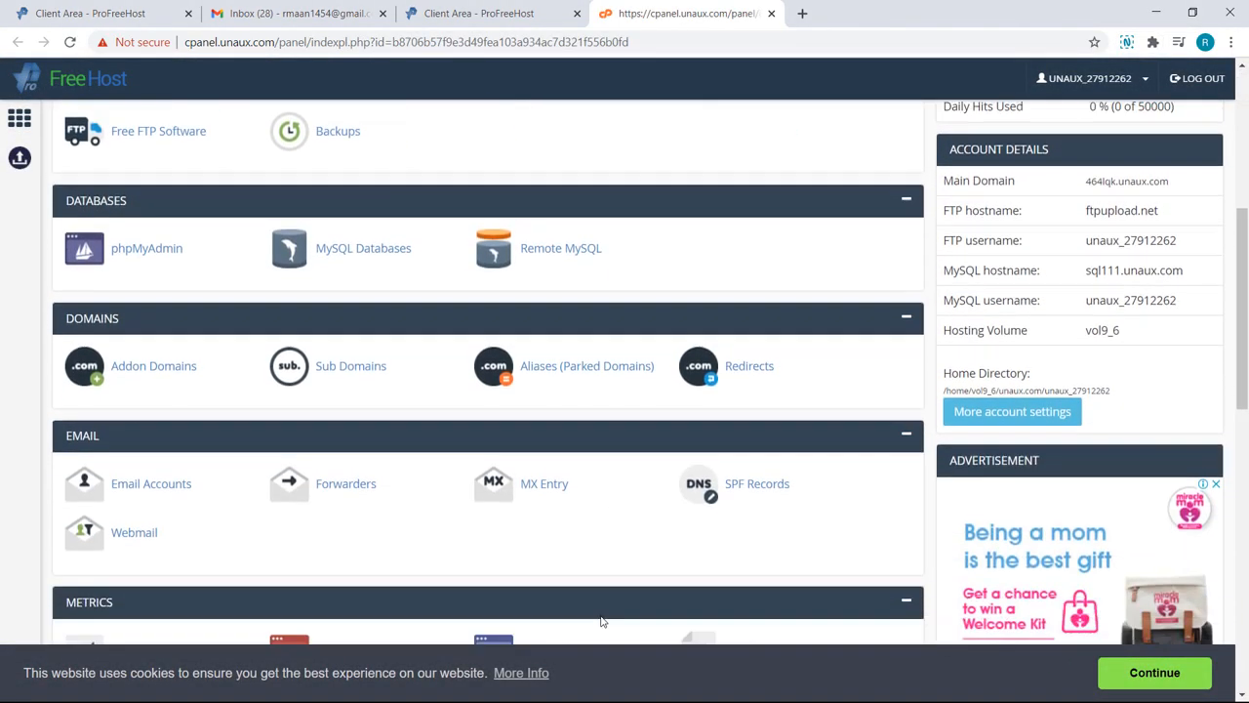
scroll(601, 620, down, 1)
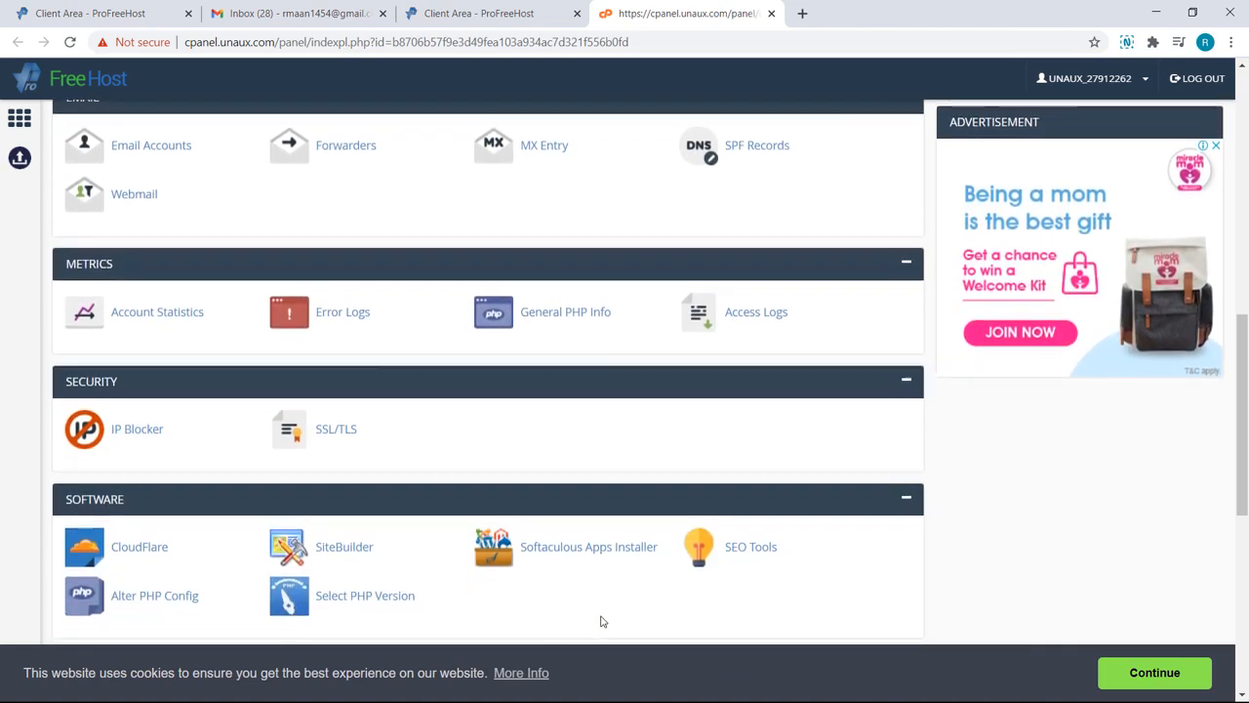
Step: Start a WordPress installation through the Softaculous apps installer
click(602, 565)
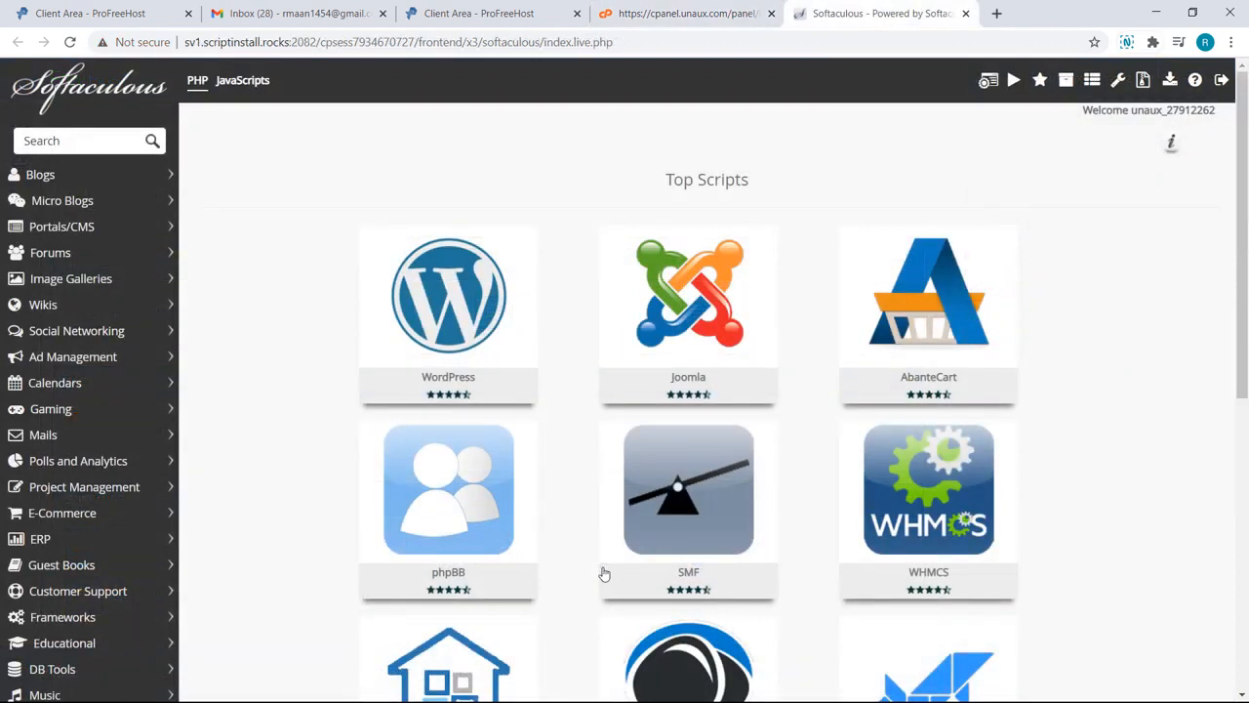
mouse_move(478, 374)
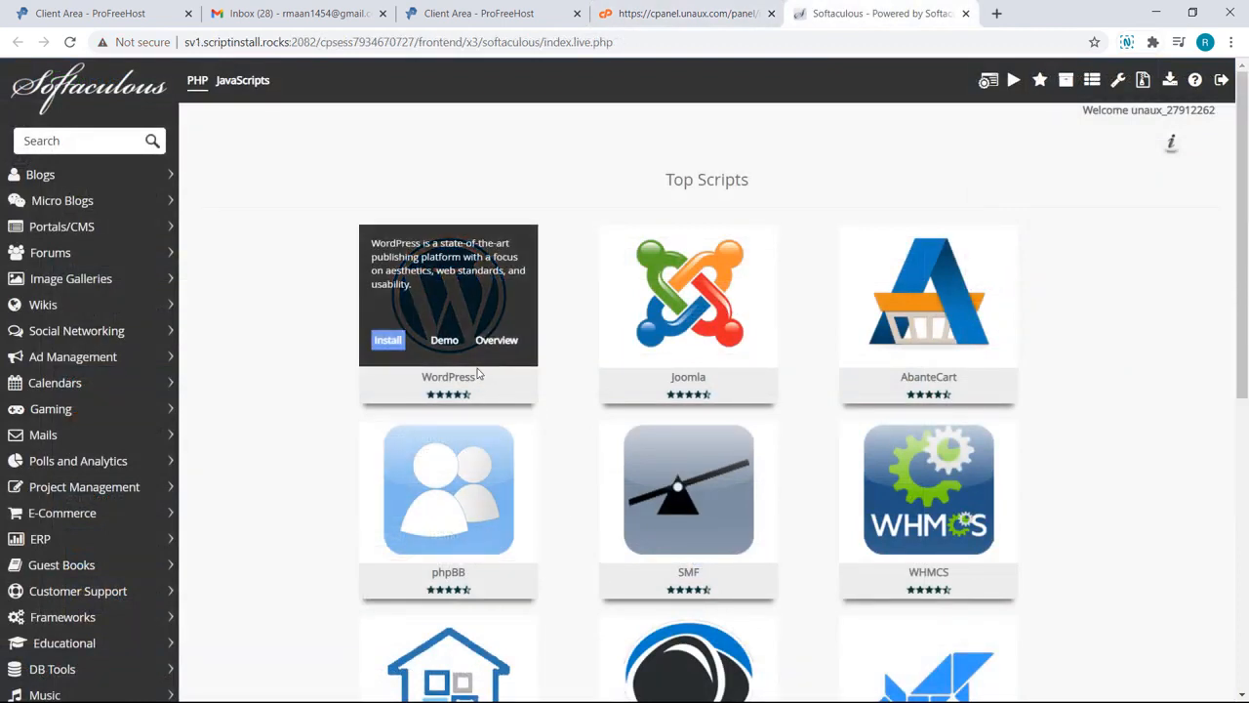
click(389, 340)
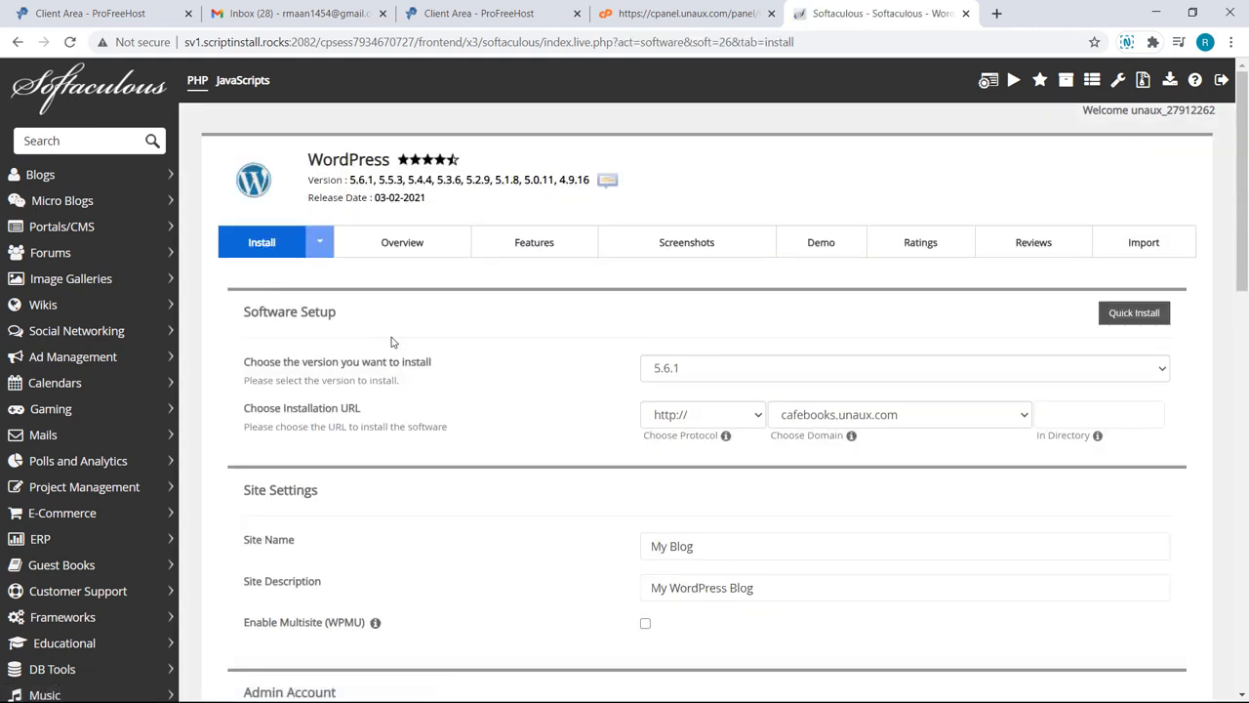
scroll(574, 549, down, 3)
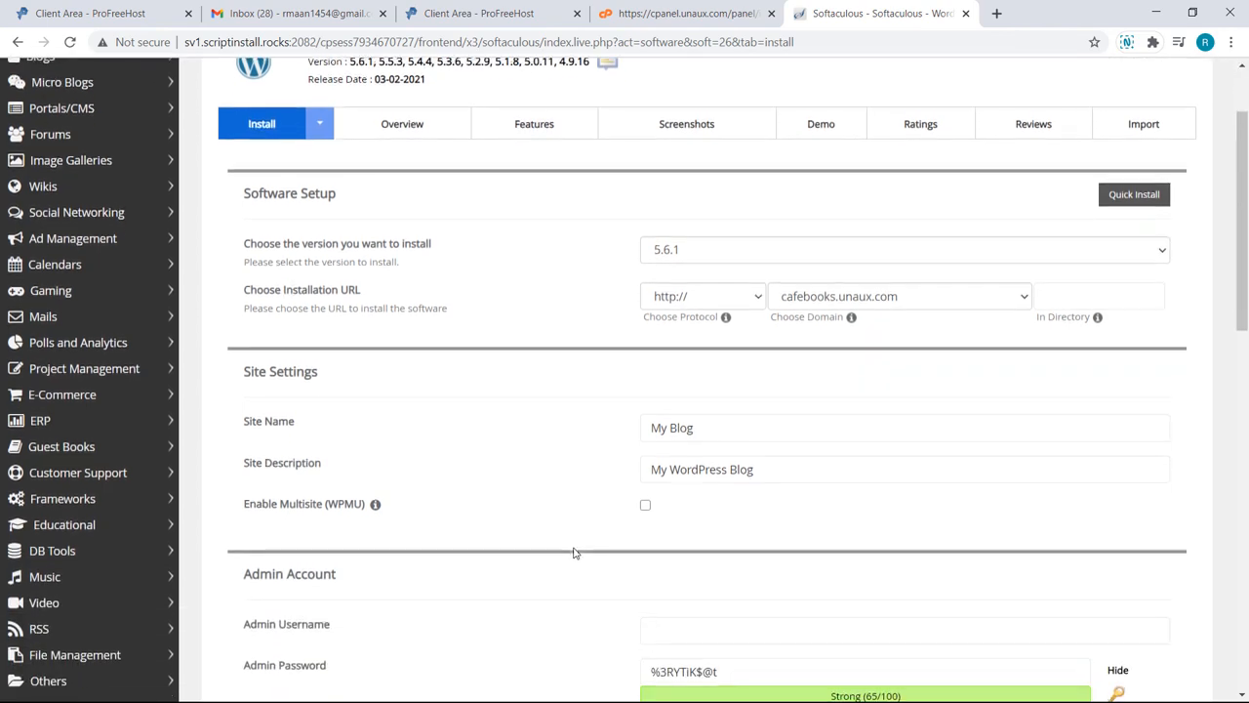
scroll(574, 552, down, 2)
Step: Fill in the admin username and password and install WordPress on cafebooks.unaux.com
click(659, 494)
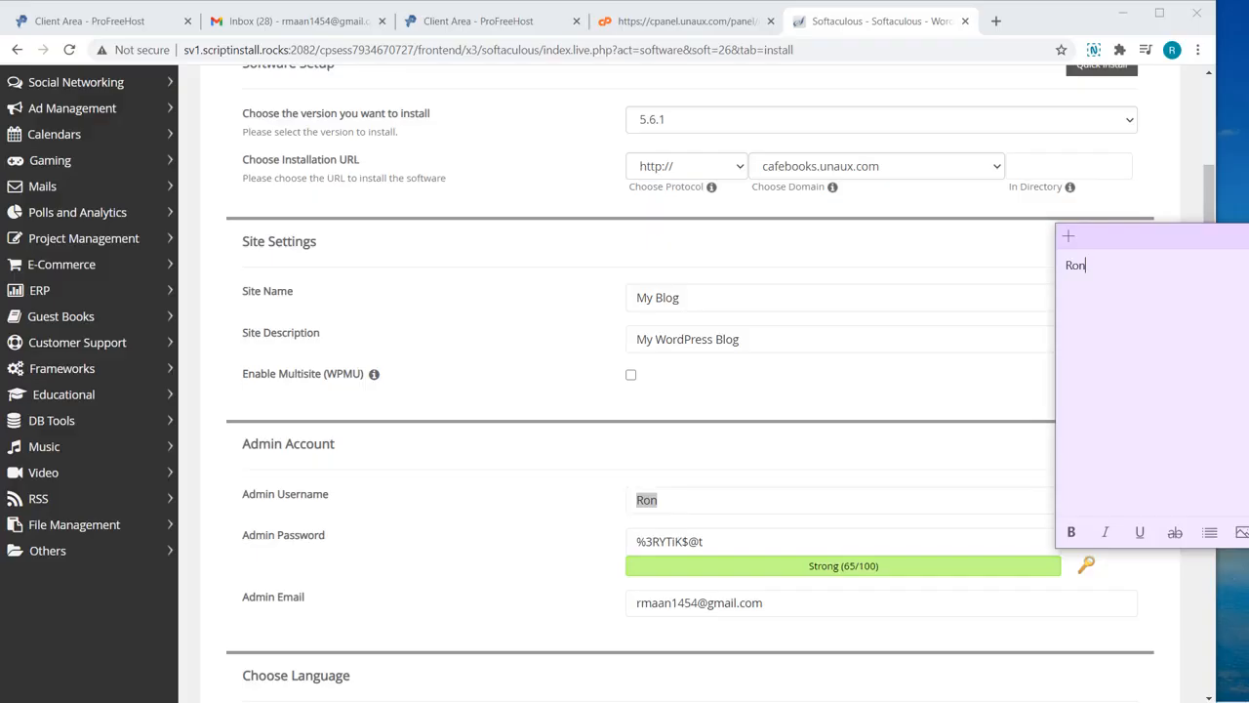
click(841, 542)
key(ctrl+a)
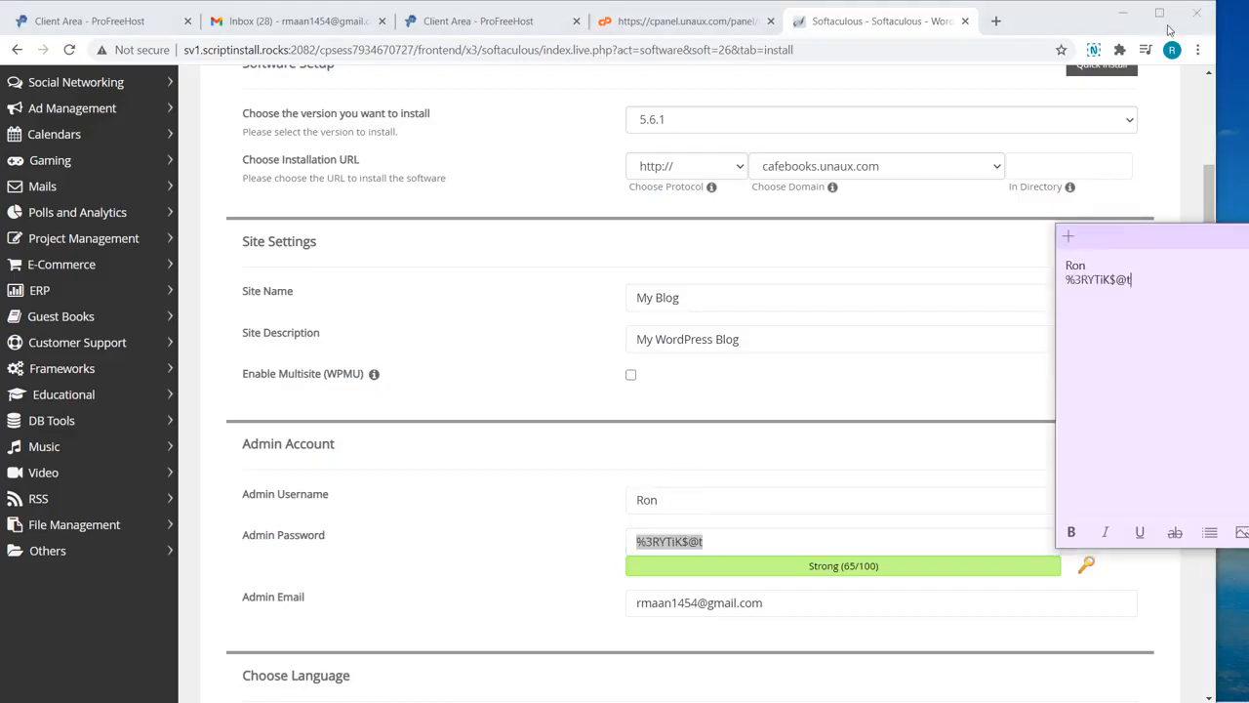
click(1166, 20)
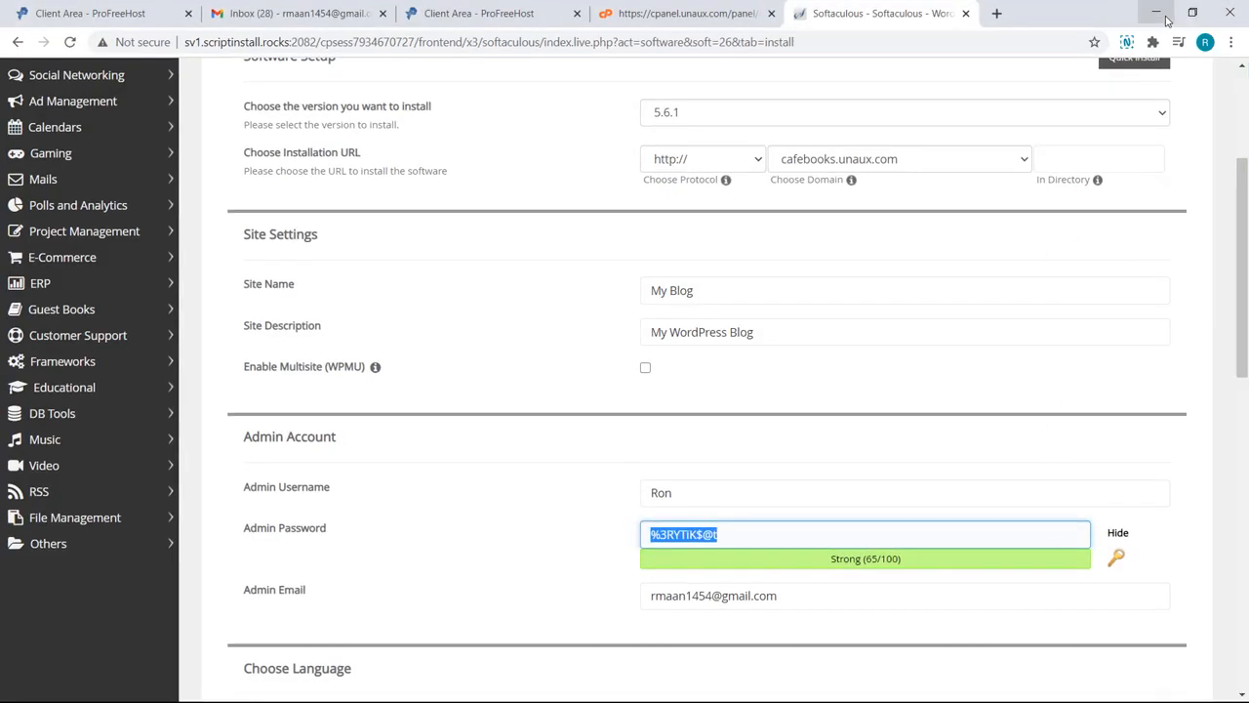
scroll(705, 567, down, 10)
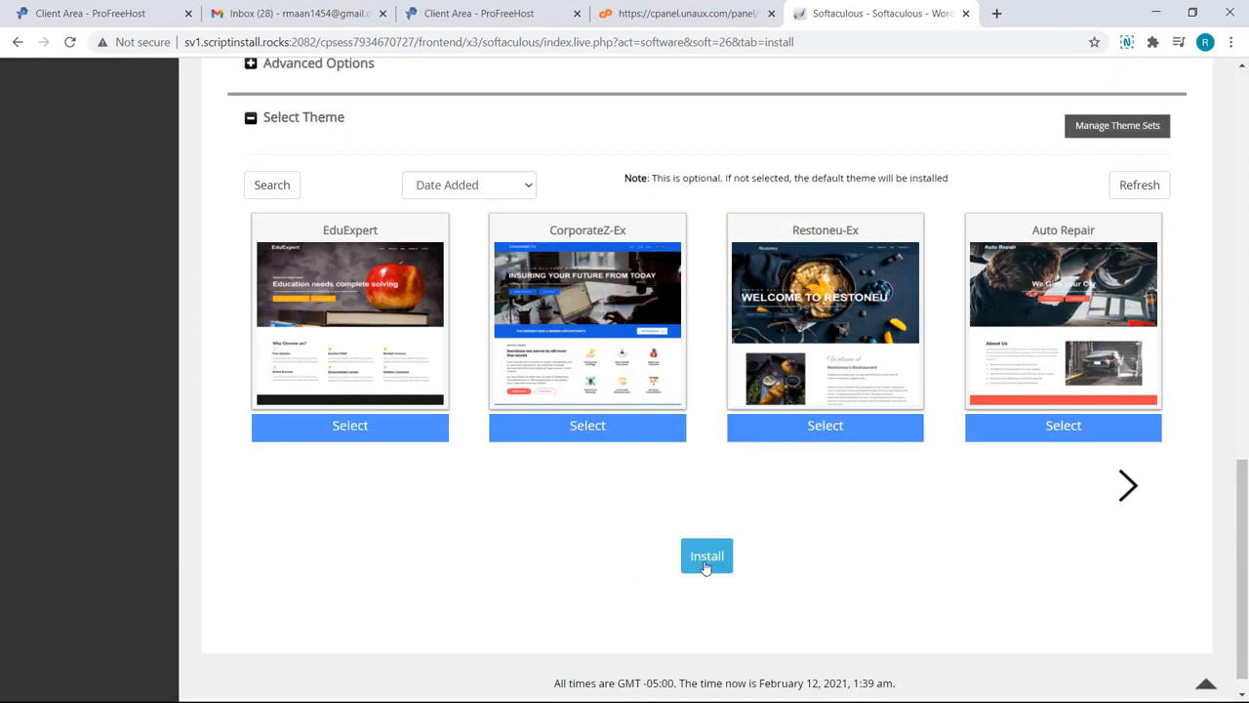
click(705, 564)
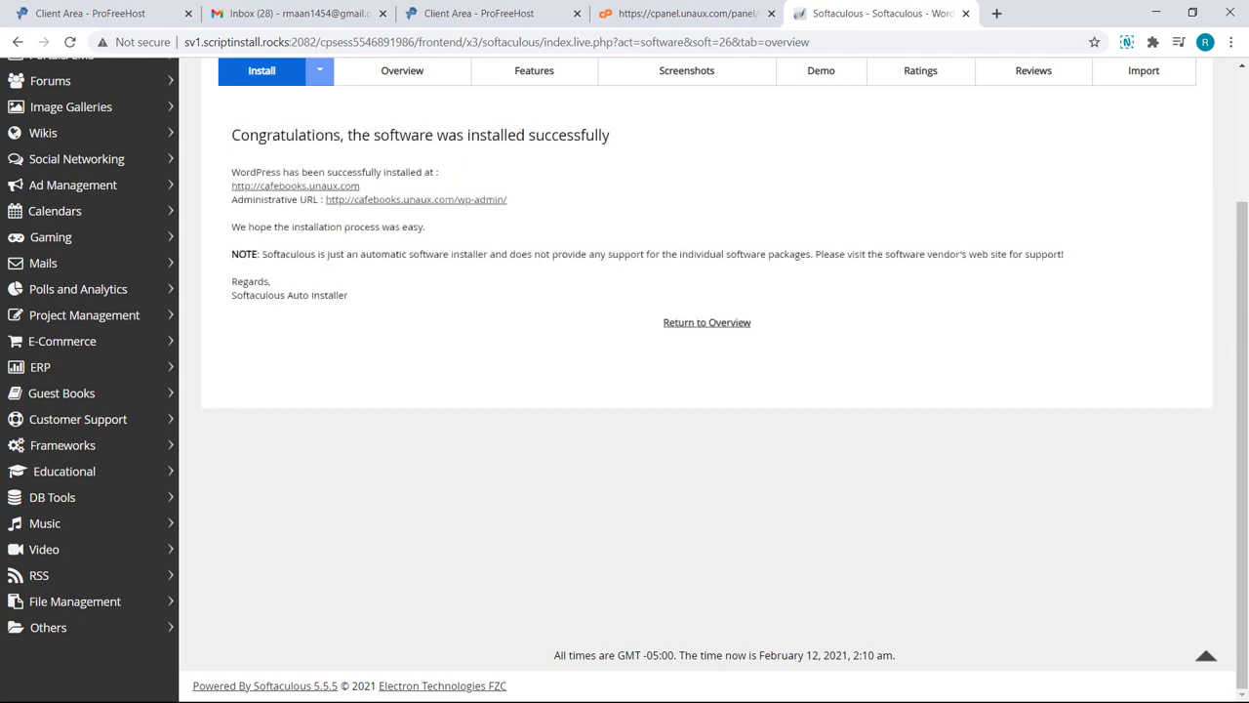
click(348, 189)
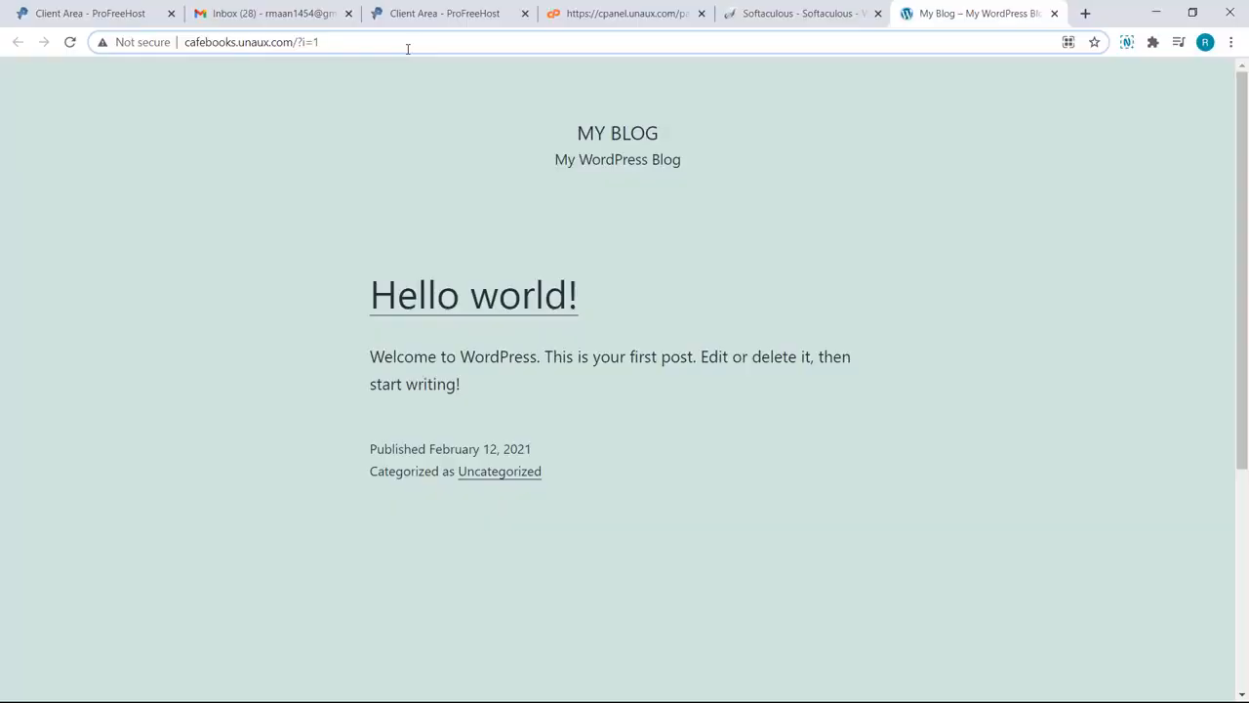
Step: Load the admin login page at cafebooks.unaux.com/wp-admin
click(408, 48)
text(/wp-)
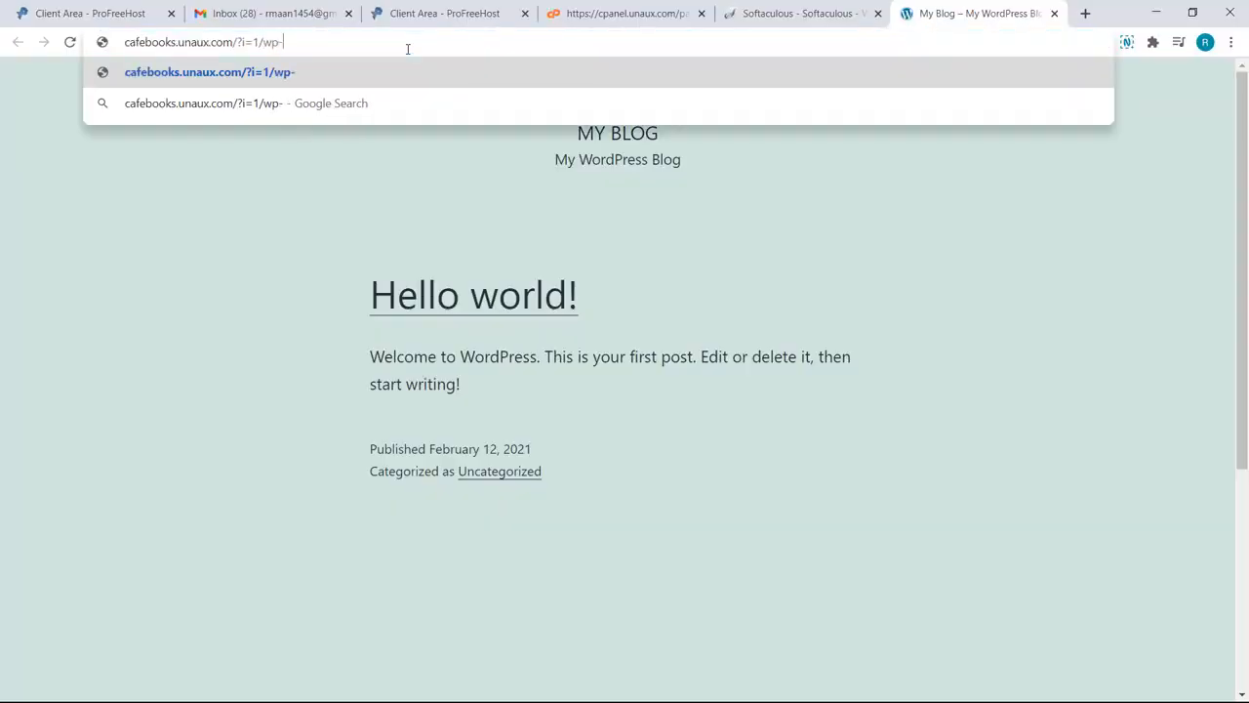
text(admin)
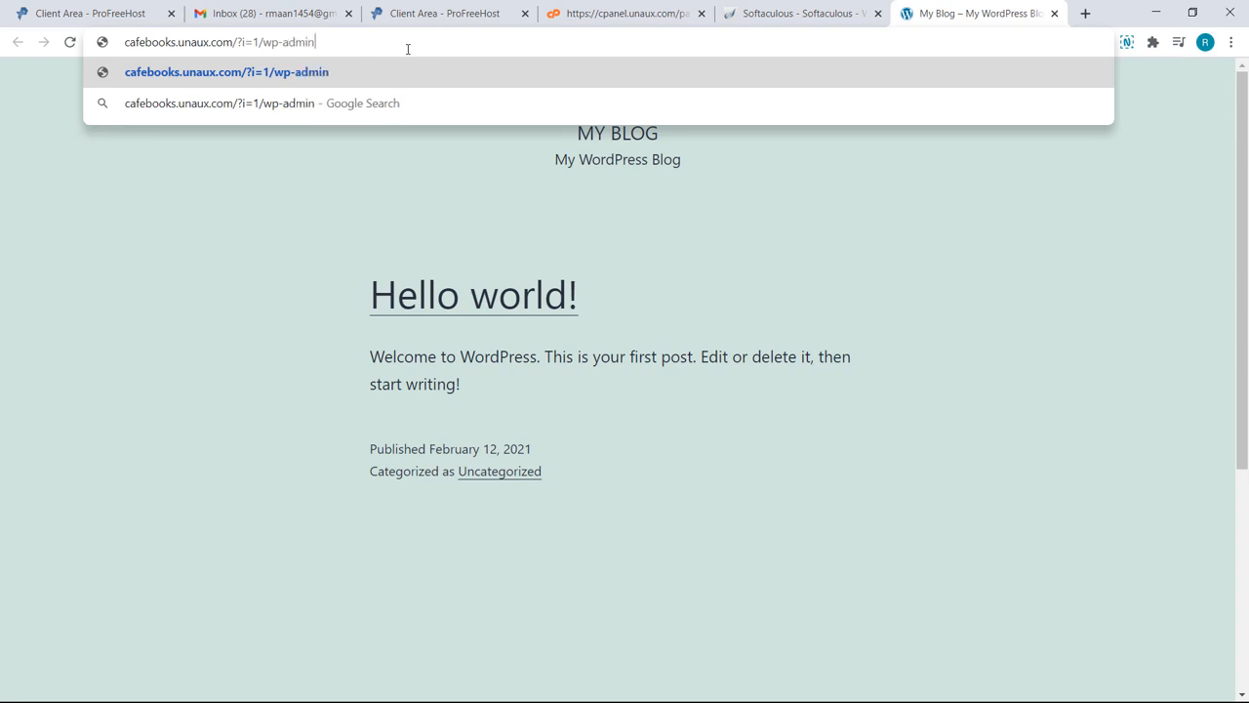
key(Return)
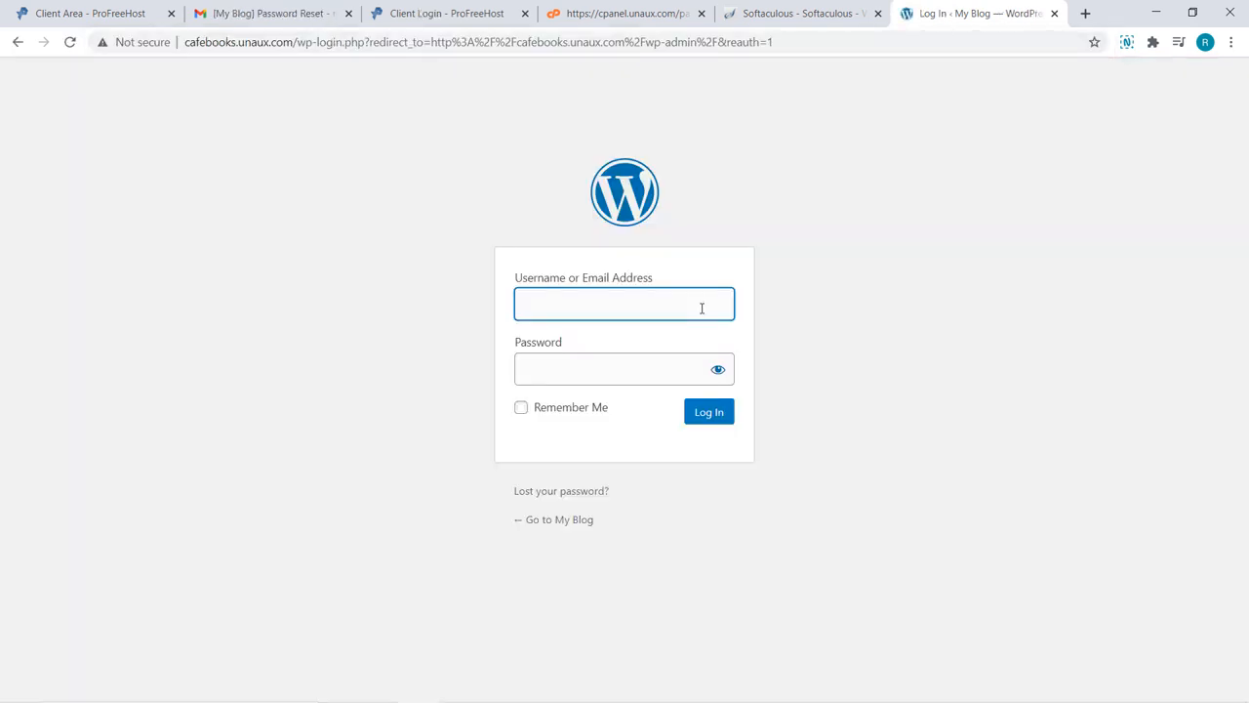
Step: Log in using the username and password copied from the saved Sticky Notes
click(540, 700)
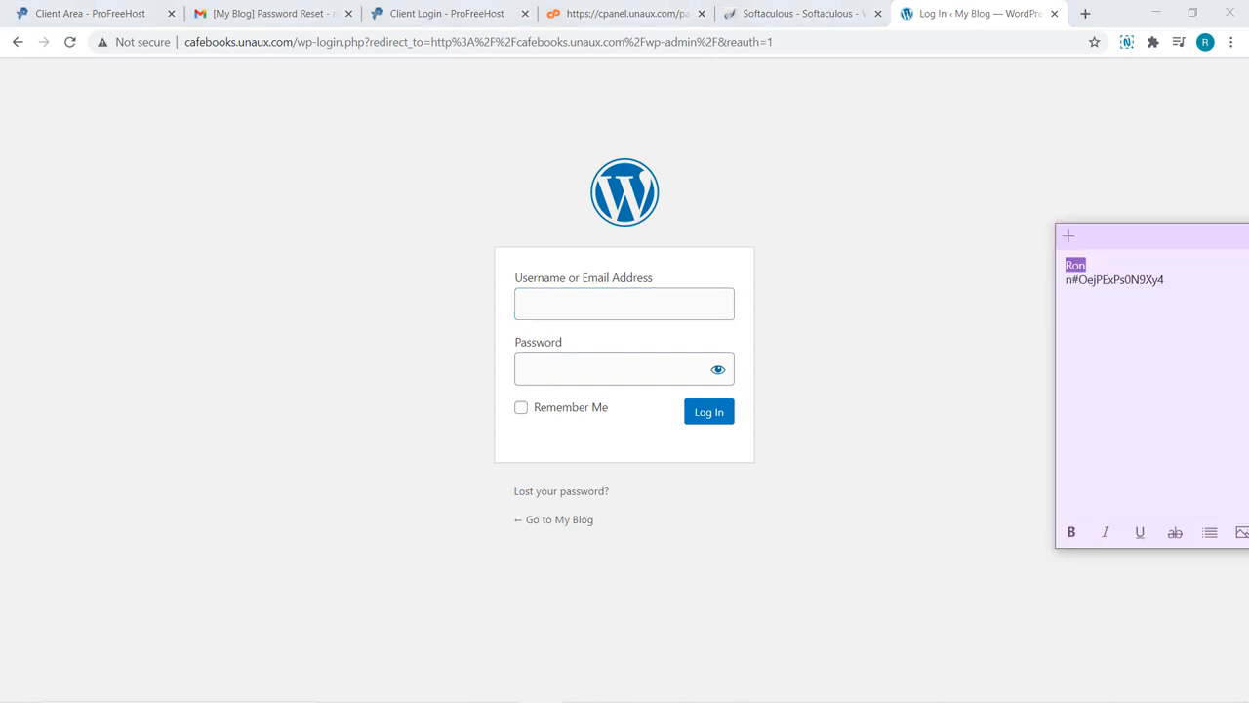
key(ctrl+c)
key(alt+Tab)
key(ctrl+v)
key(Tab)
key(alt+Tab)
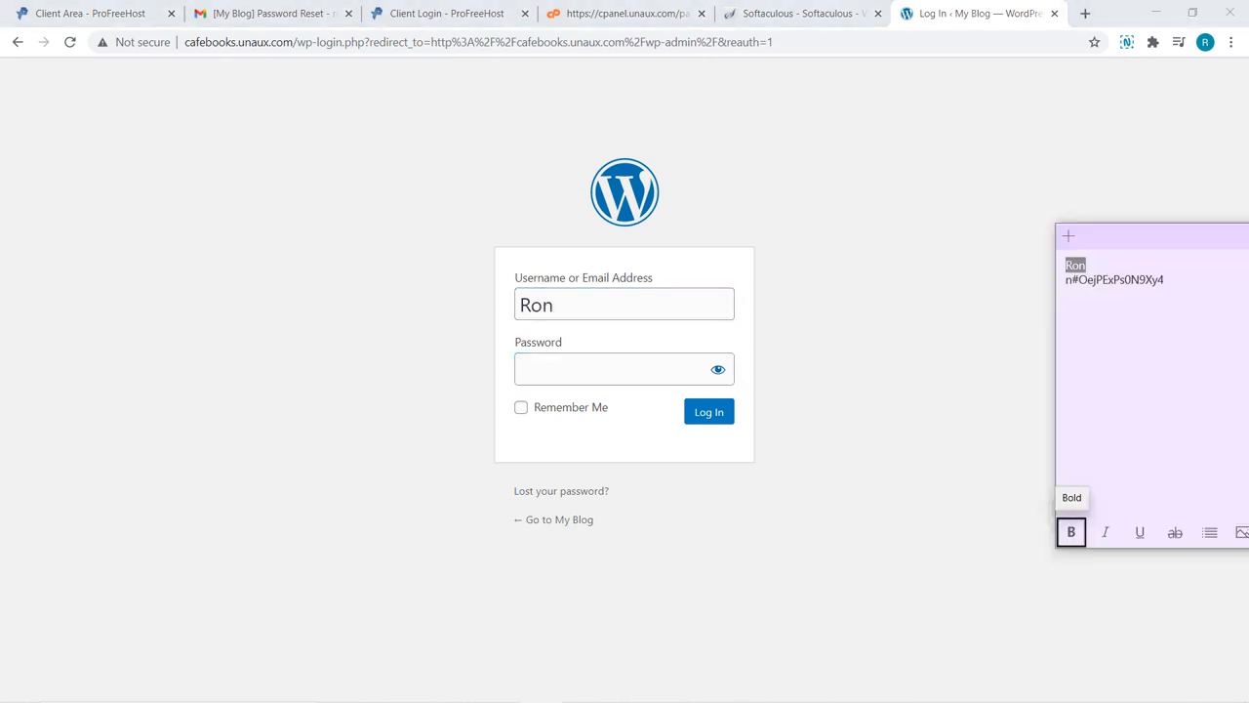
drag(1065, 280, 1167, 280)
key(ctrl+c)
key(alt+Tab)
key(ctrl+v)
click(700, 415)
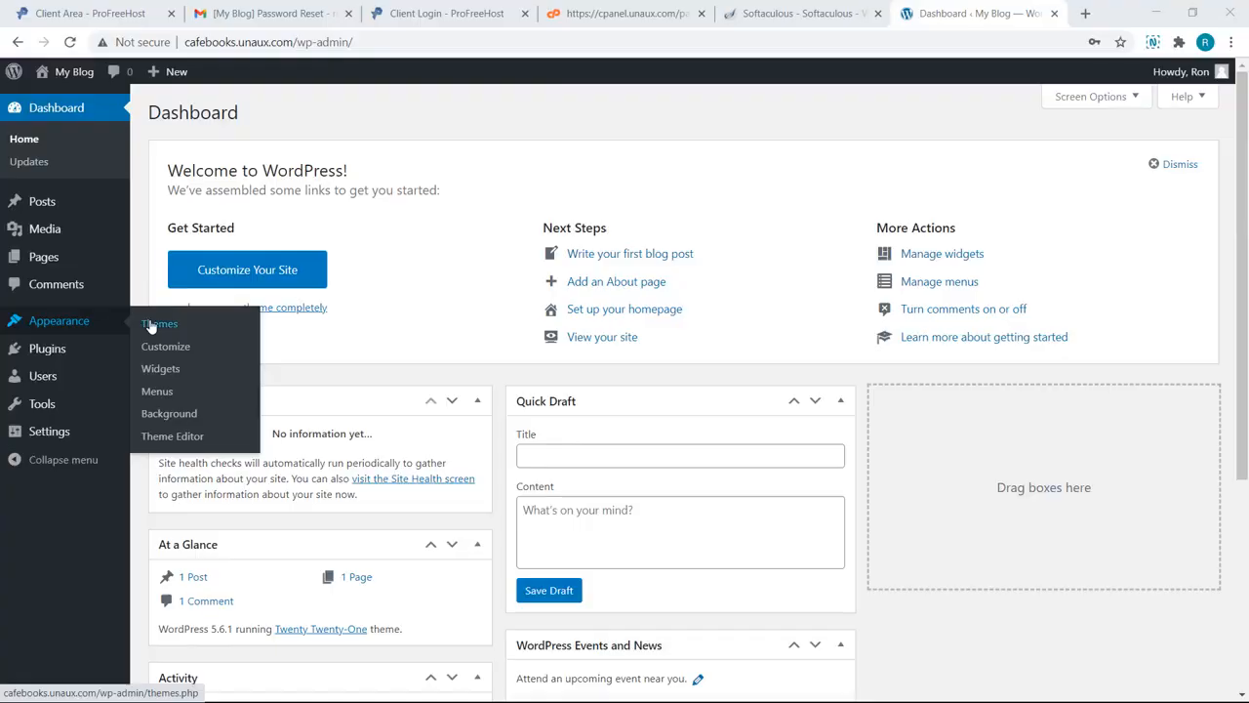
Step: Search Themes > Add New for Astra, install it and activate it
click(156, 324)
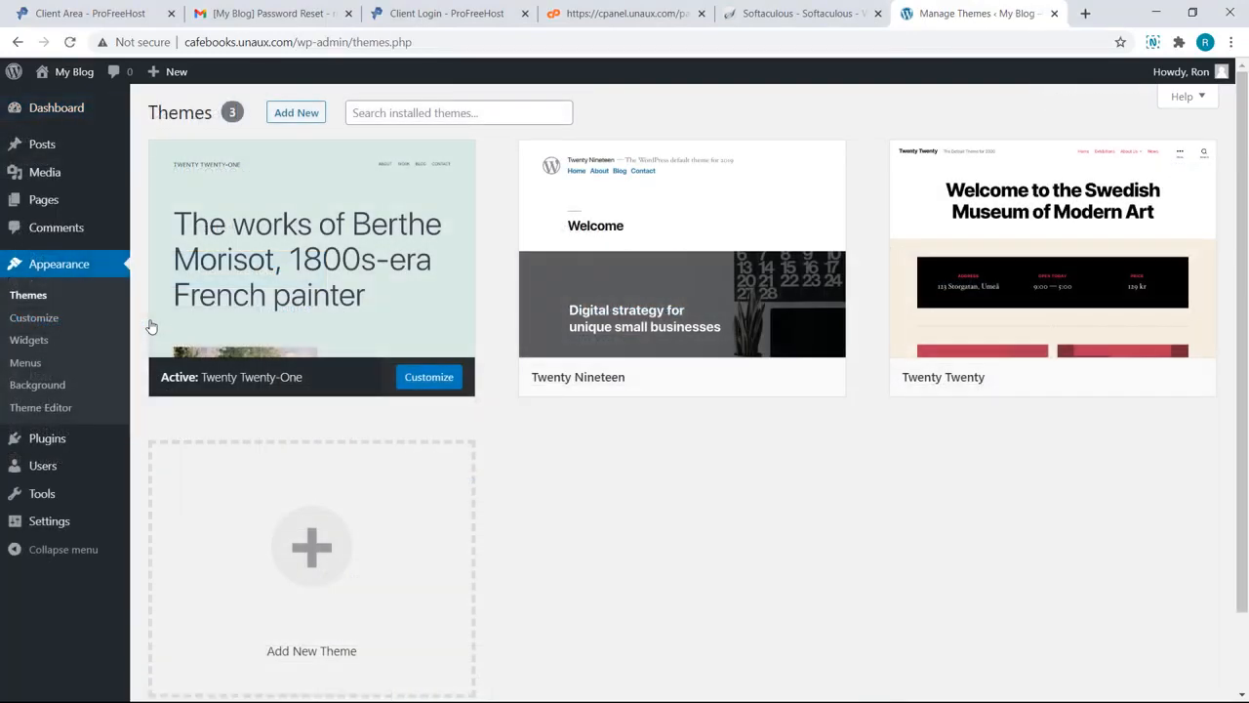
click(283, 114)
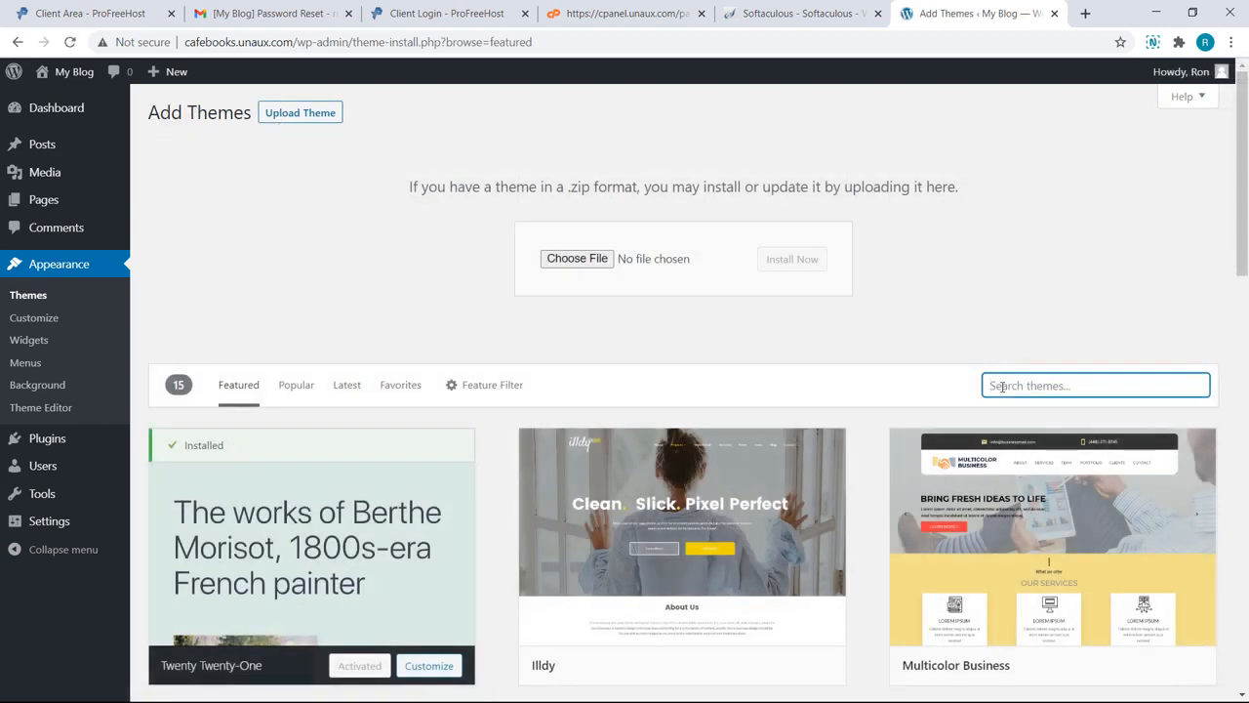
text(Astra)
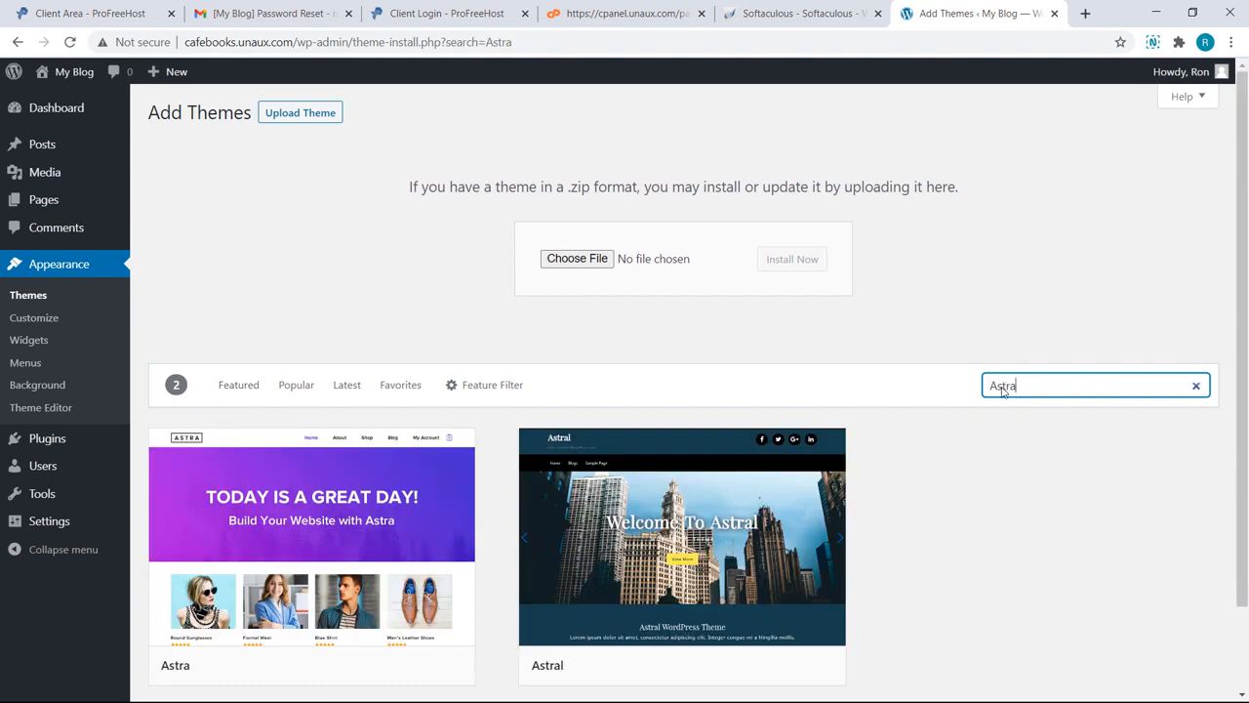
mouse_move(454, 583)
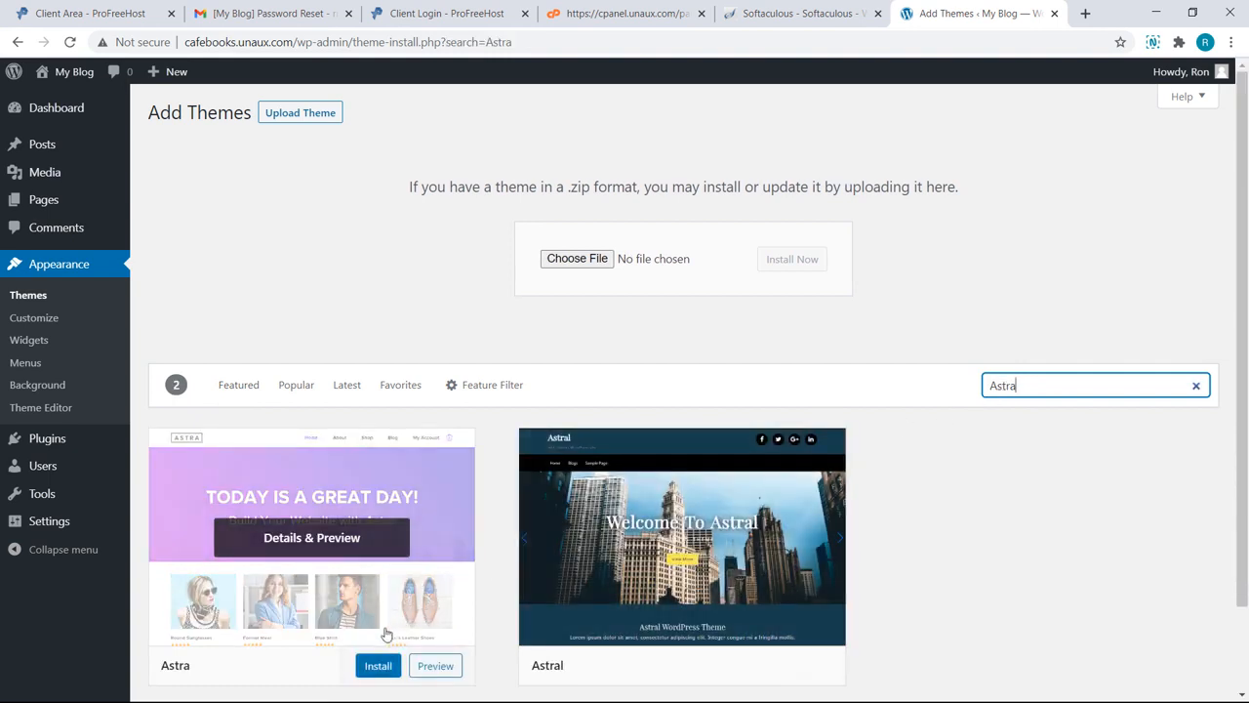
click(377, 667)
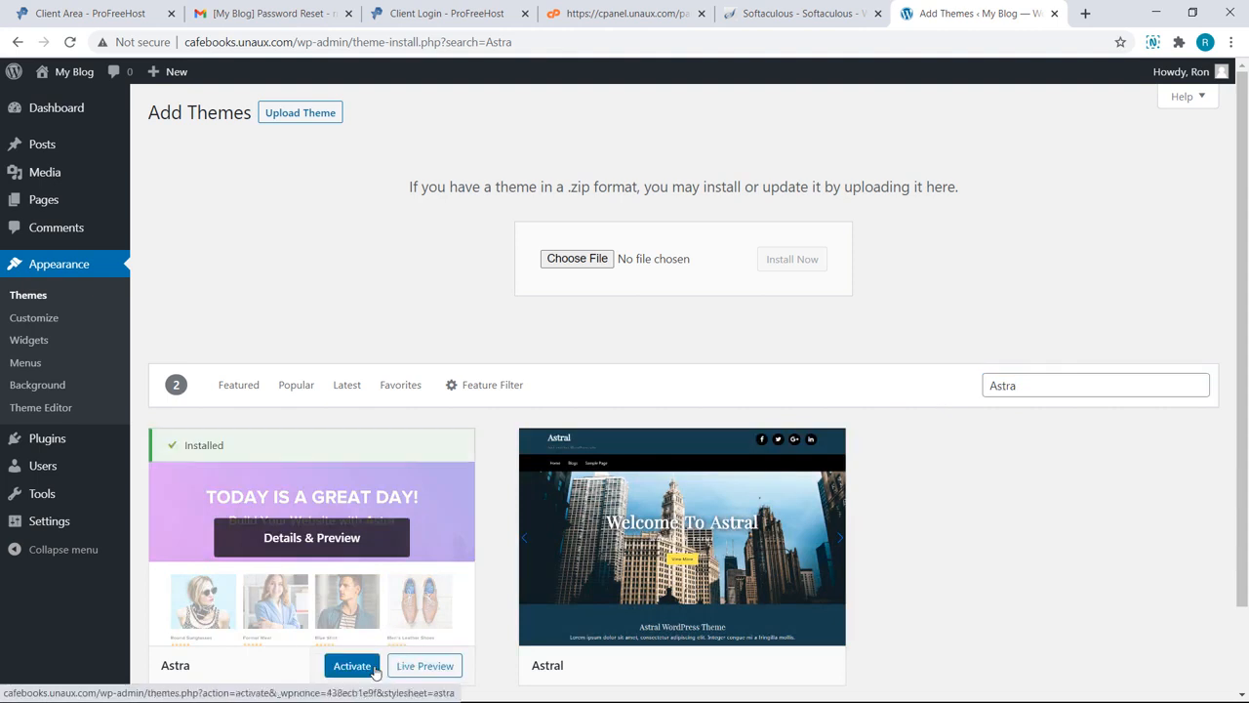
click(357, 671)
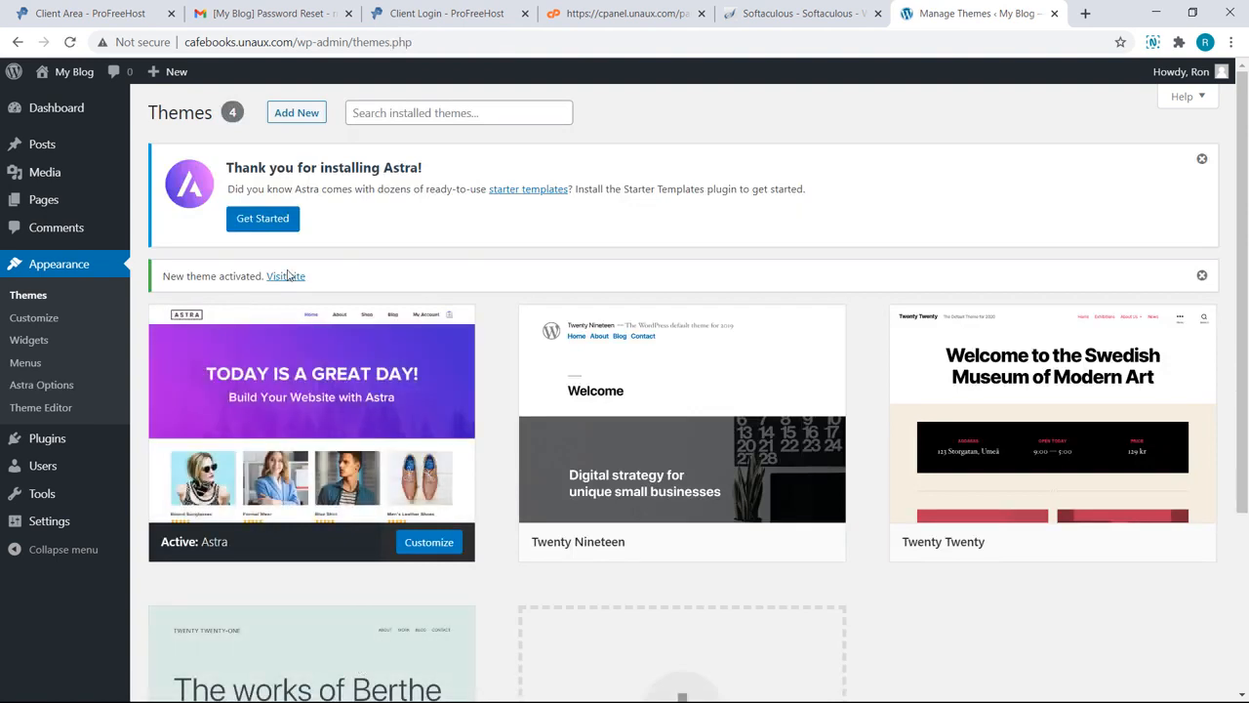
Step: Start Astra's starter templates with Elementor and filter the templates to Blog
click(277, 226)
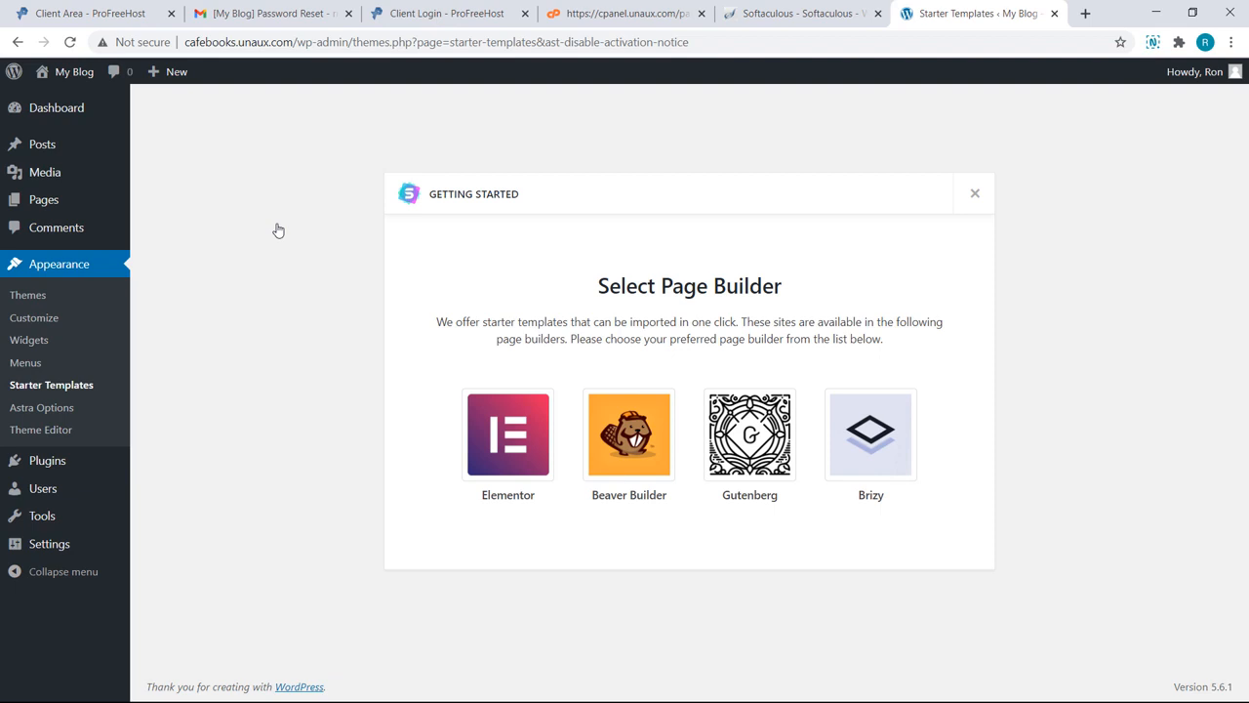
click(503, 441)
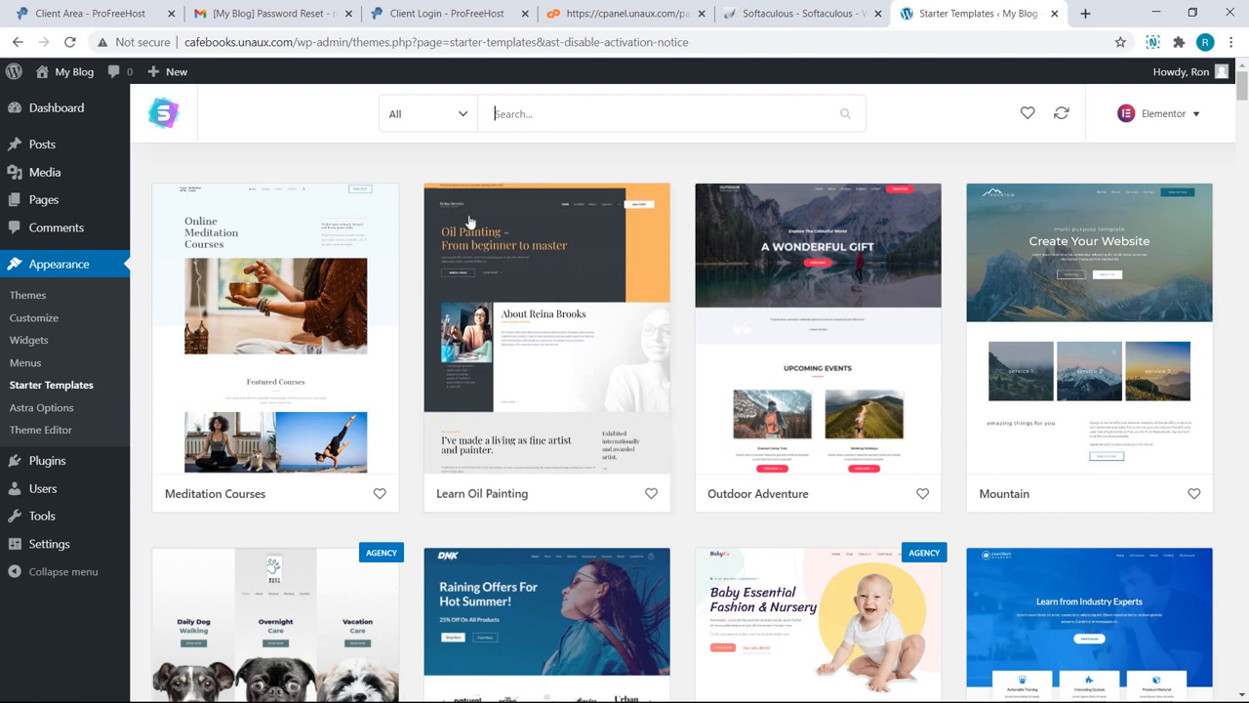
click(462, 125)
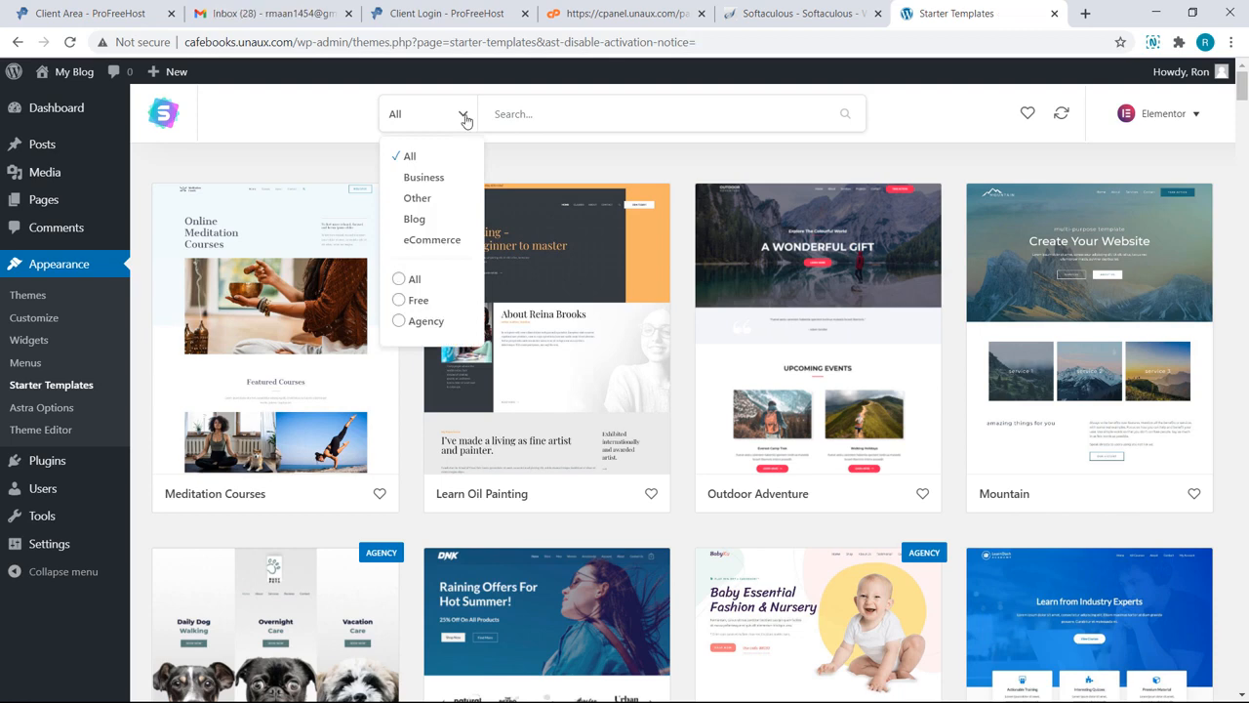
click(416, 219)
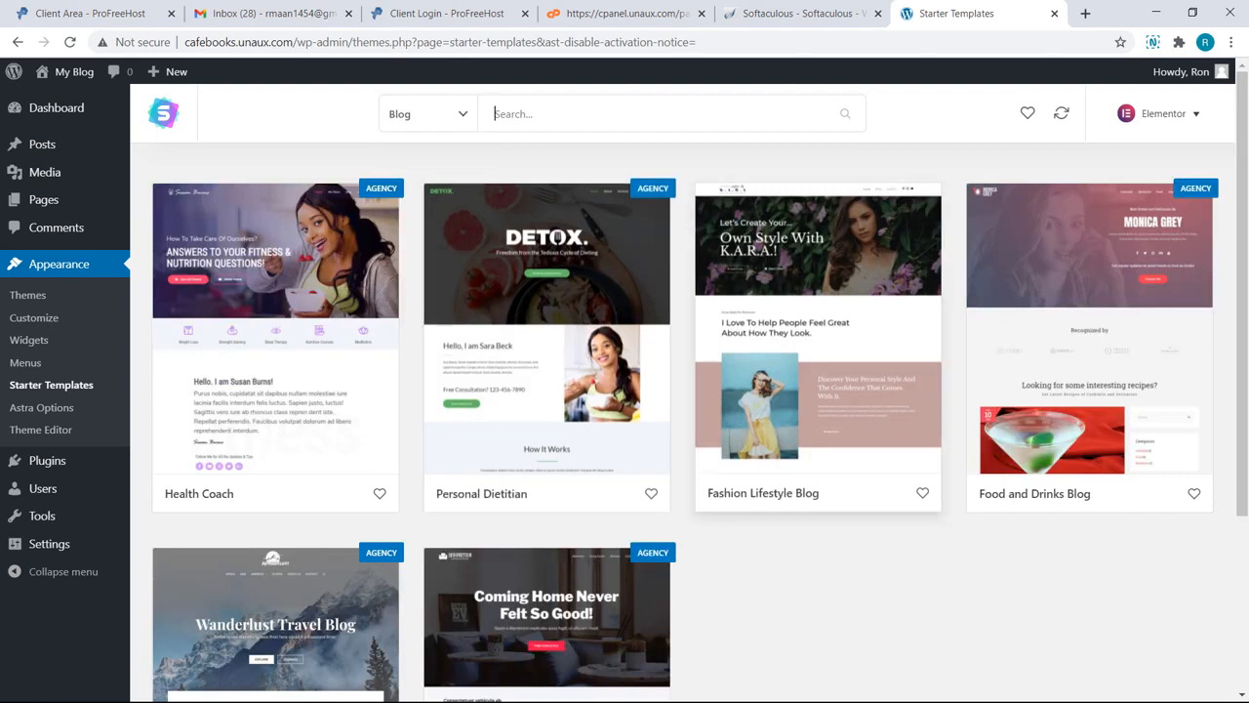
Step: Preview the Fashion Lifestyle Blog template's Blog and Contact pages, then import the complete site
click(762, 355)
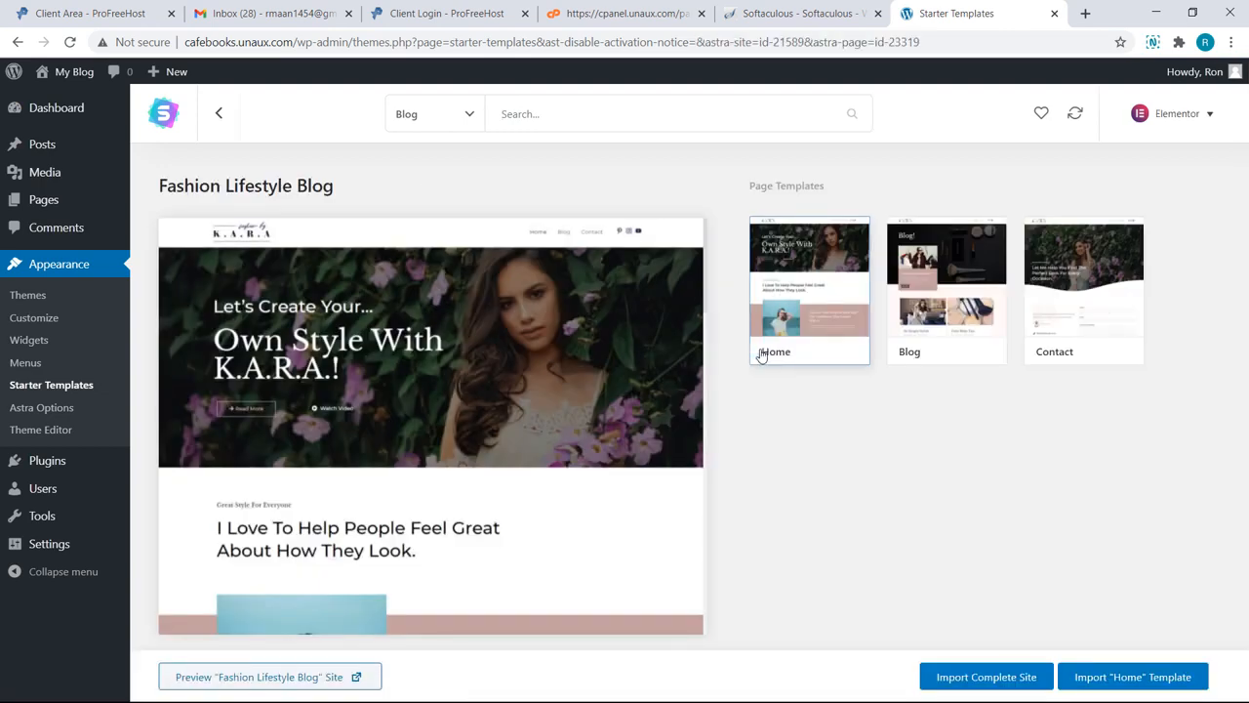
click(945, 293)
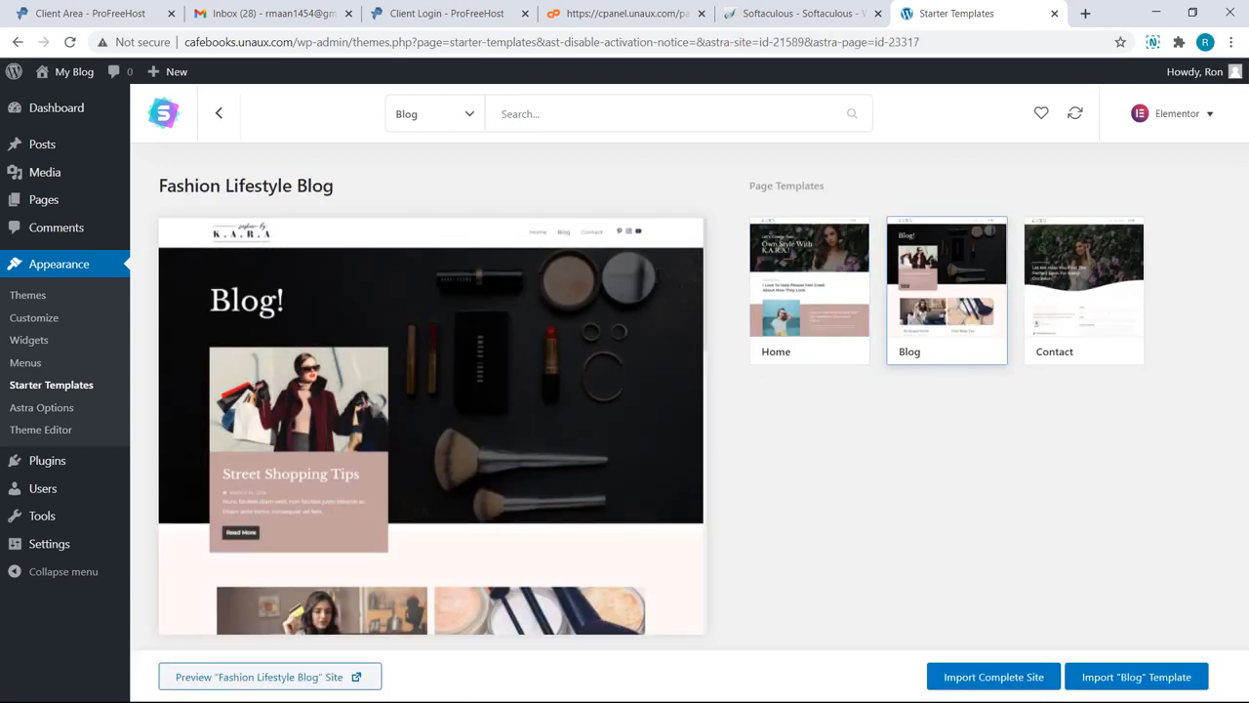
click(1083, 293)
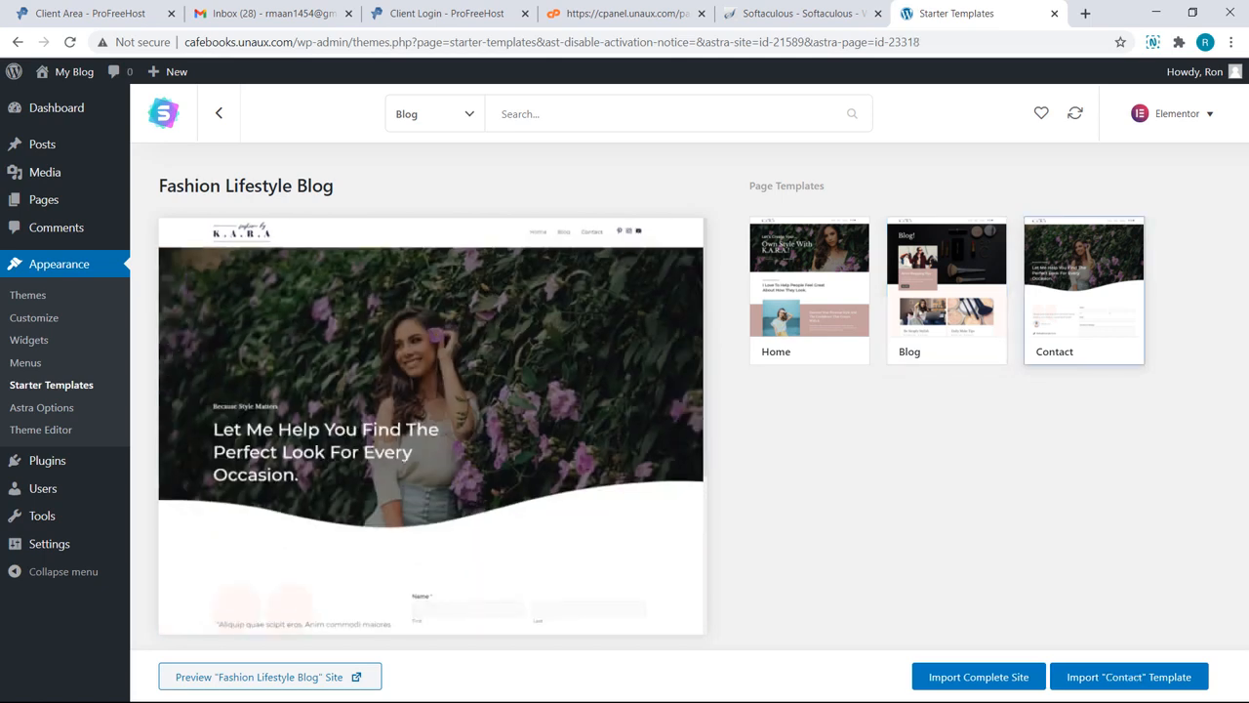
click(957, 677)
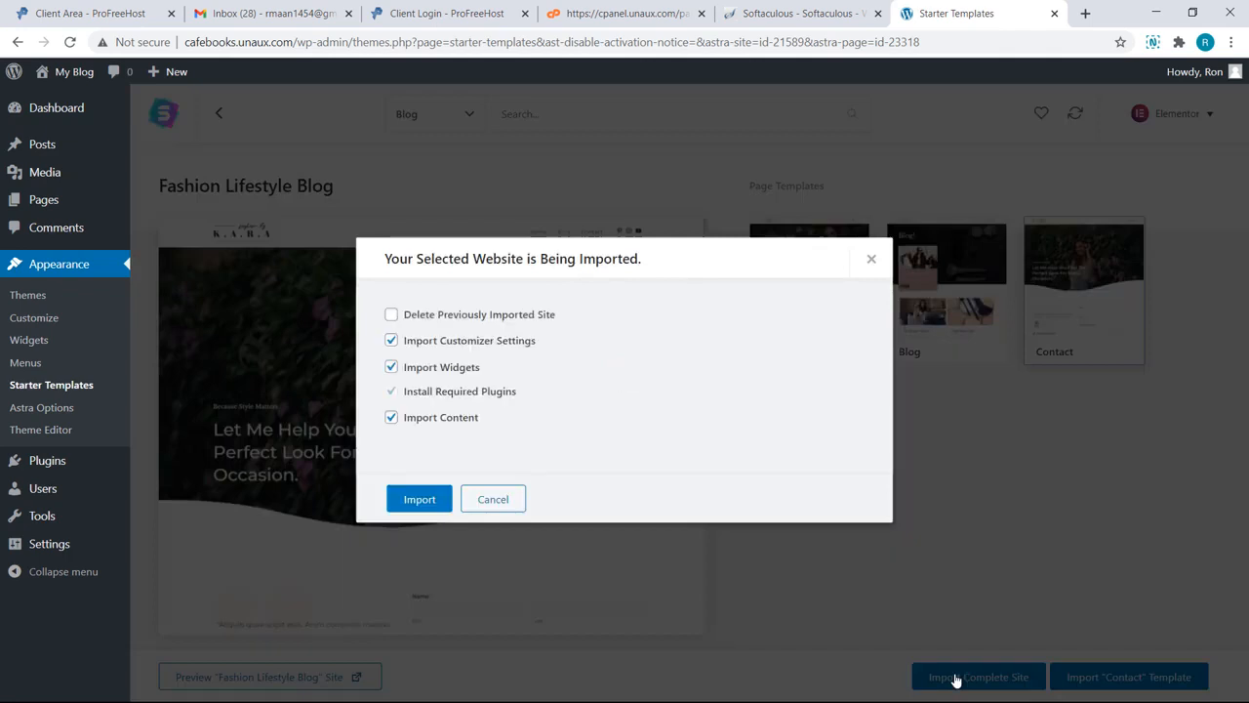
click(440, 504)
Step: Skip the One Last Step form to finish the Fashion Lifestyle Blog import, then view the K.A.R.A homepage
click(623, 505)
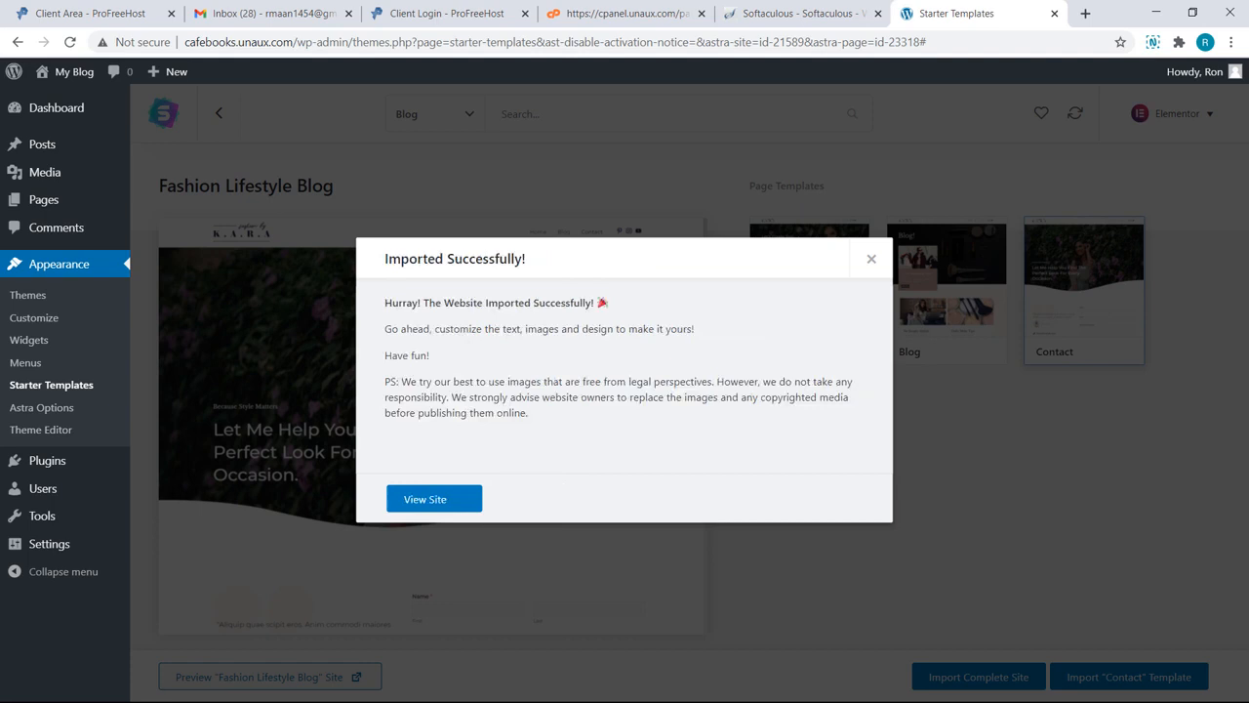
click(462, 505)
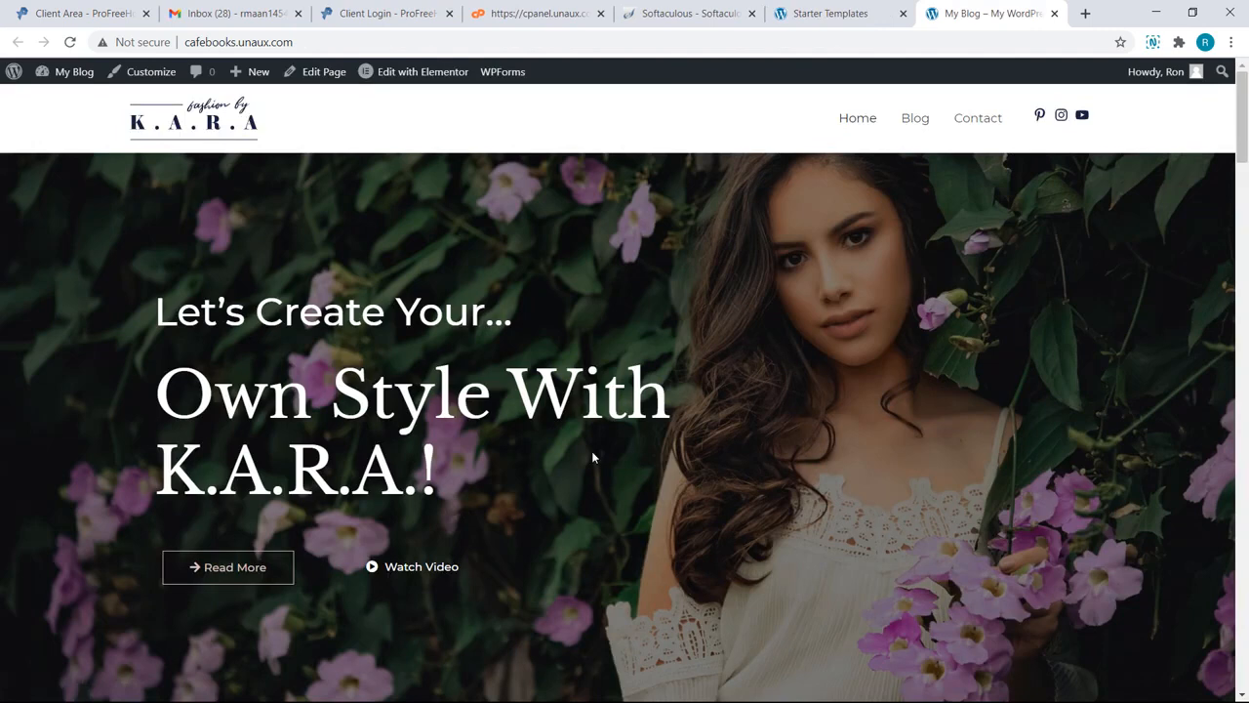
scroll(592, 457, down, 5)
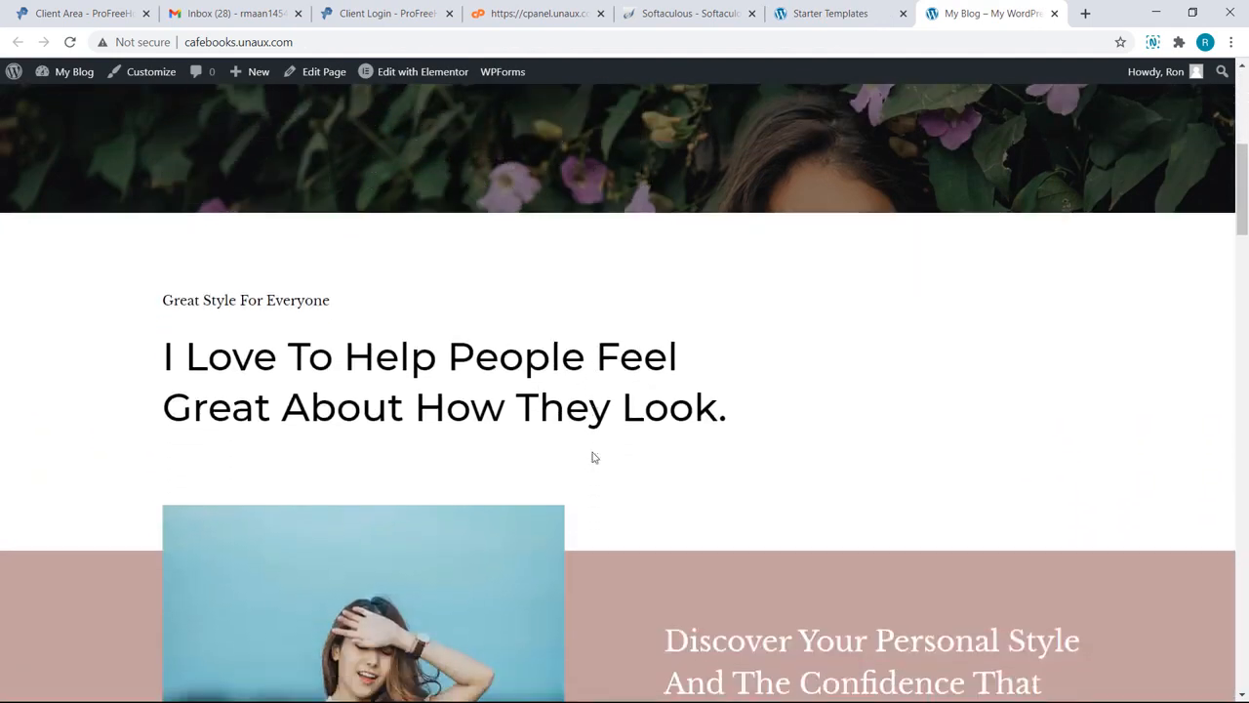
scroll(592, 457, down, 6)
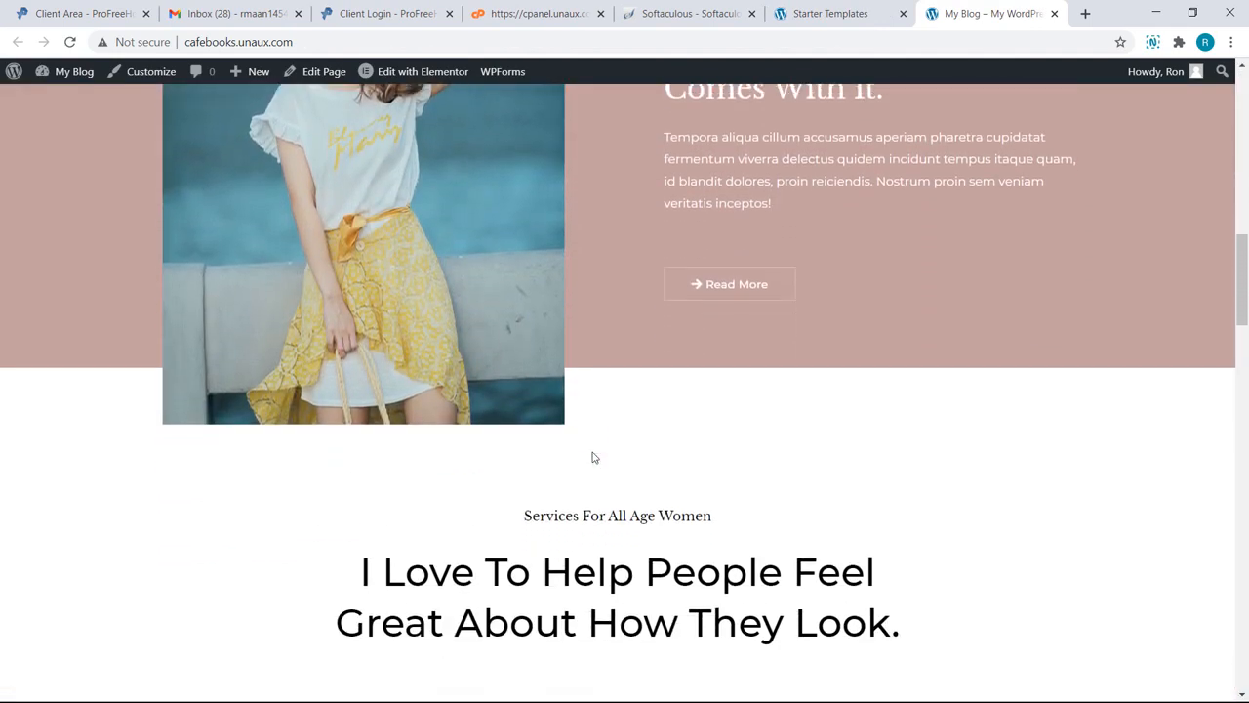
scroll(592, 457, down, 2)
scroll(593, 456, up, 2)
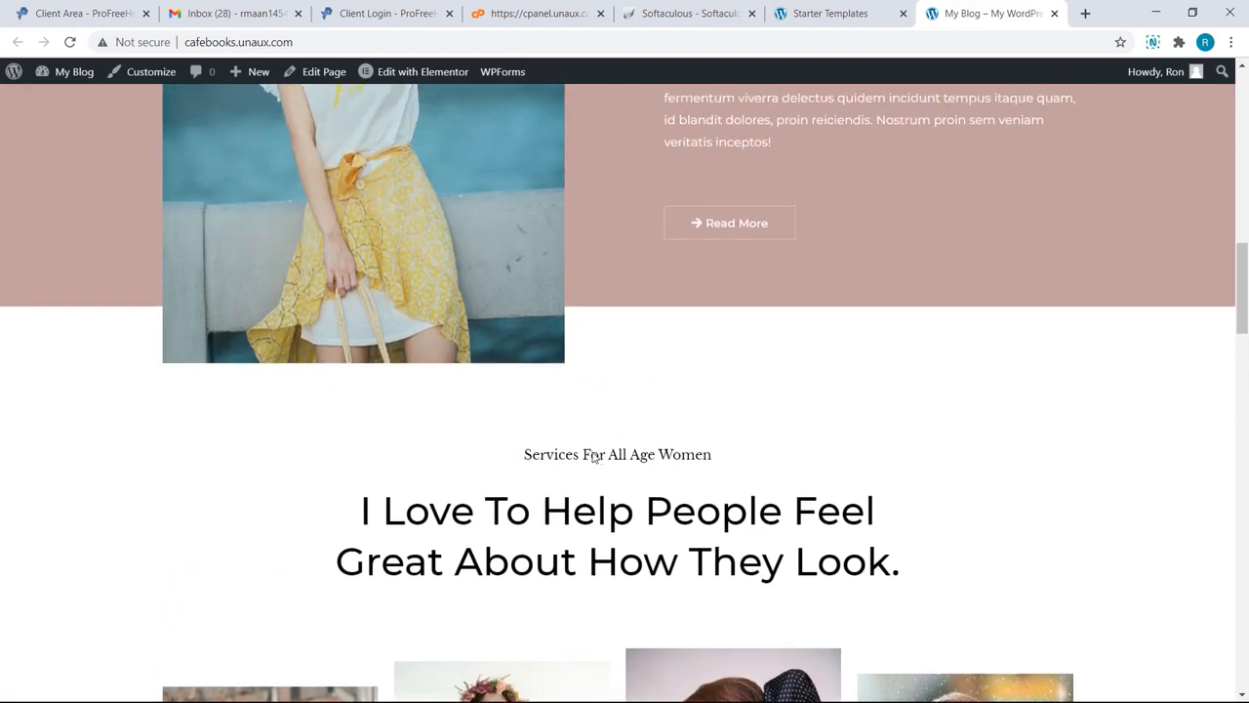
scroll(593, 456, up, 8)
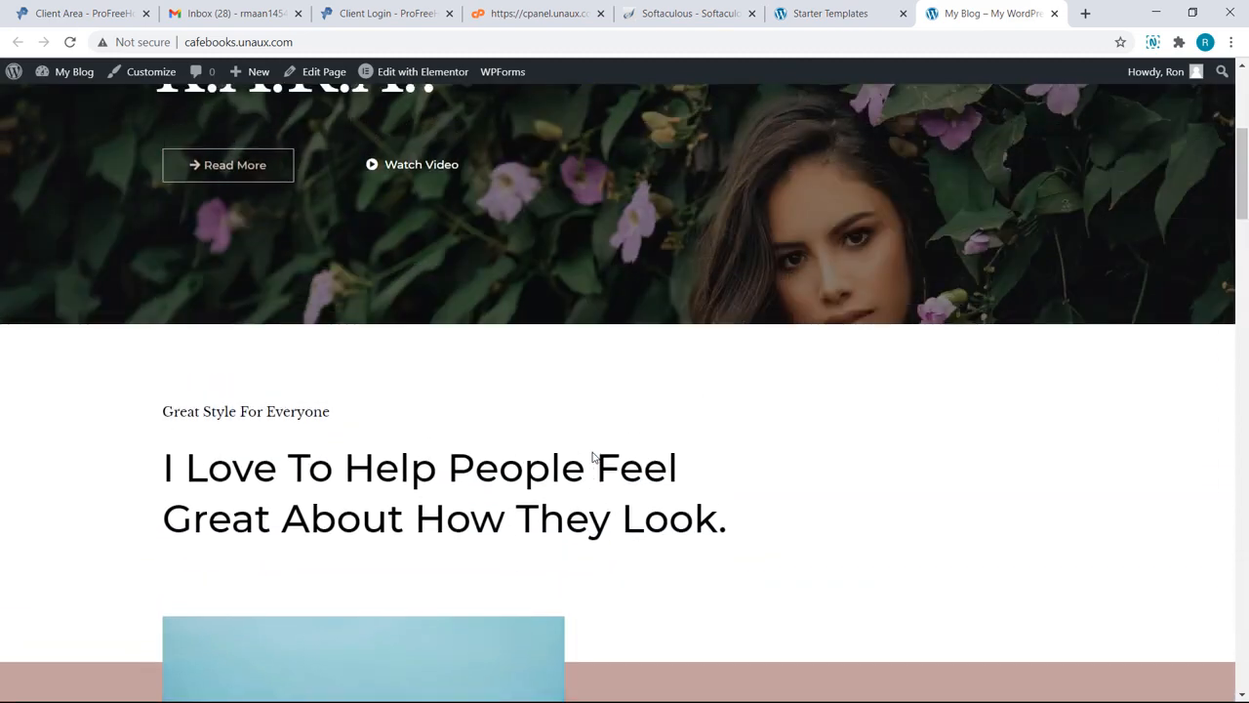
scroll(591, 455, up, 4)
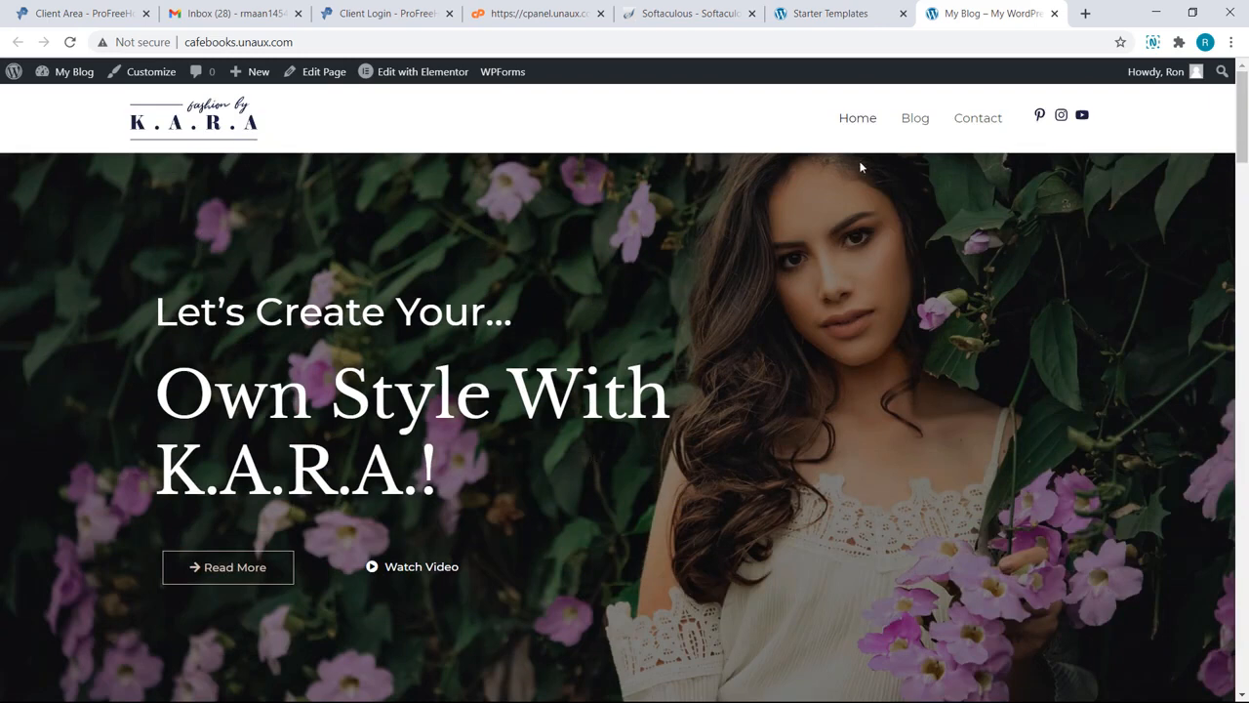
click(914, 117)
scroll(915, 122, down, 2)
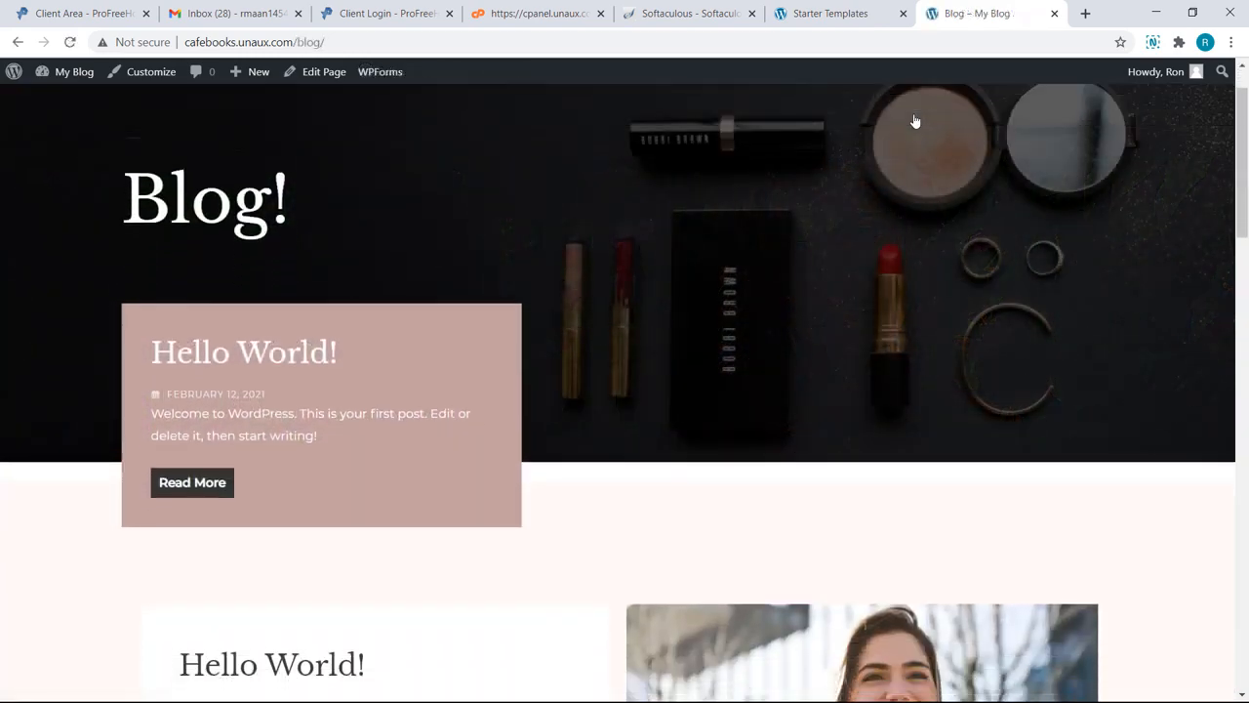
scroll(915, 121, down, 1)
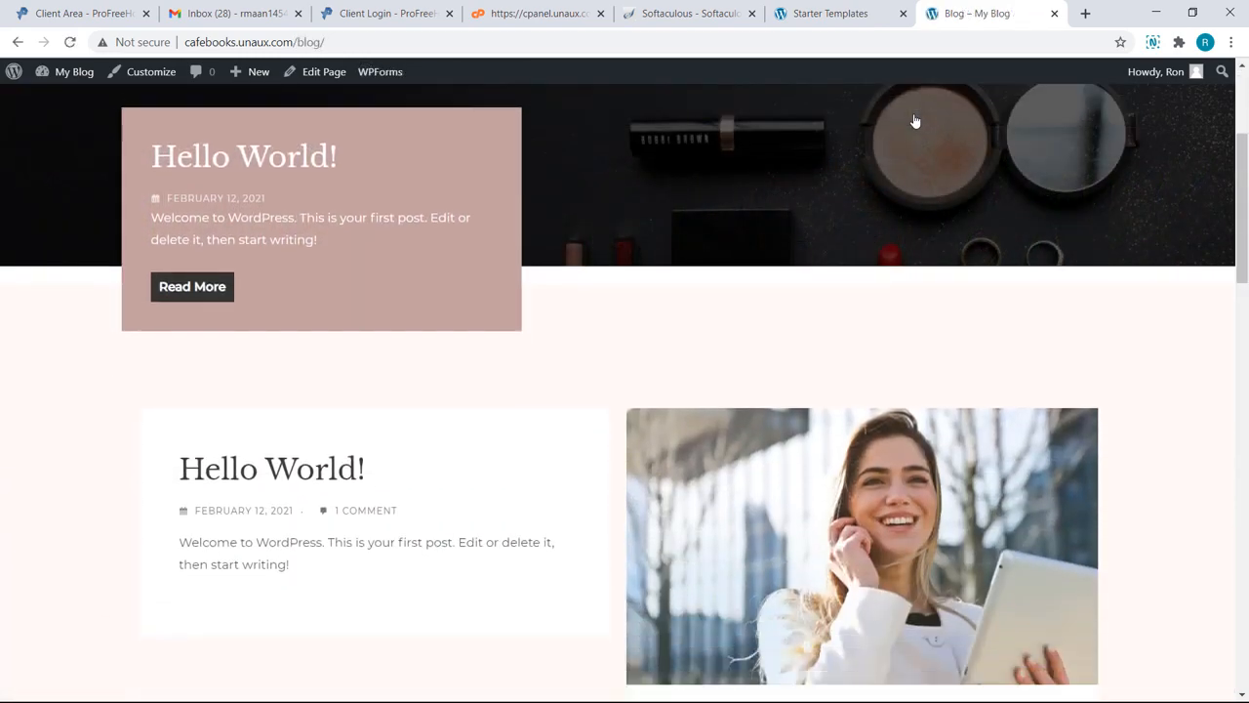
scroll(916, 121, up, 3)
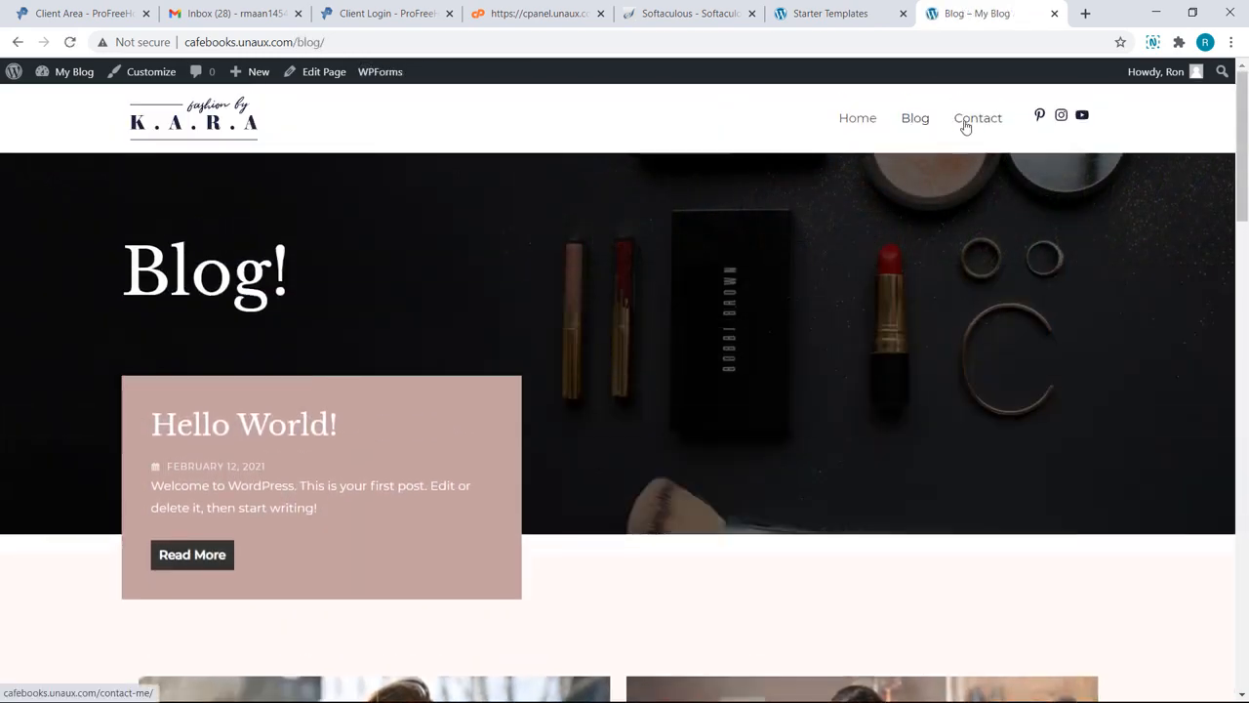
click(966, 121)
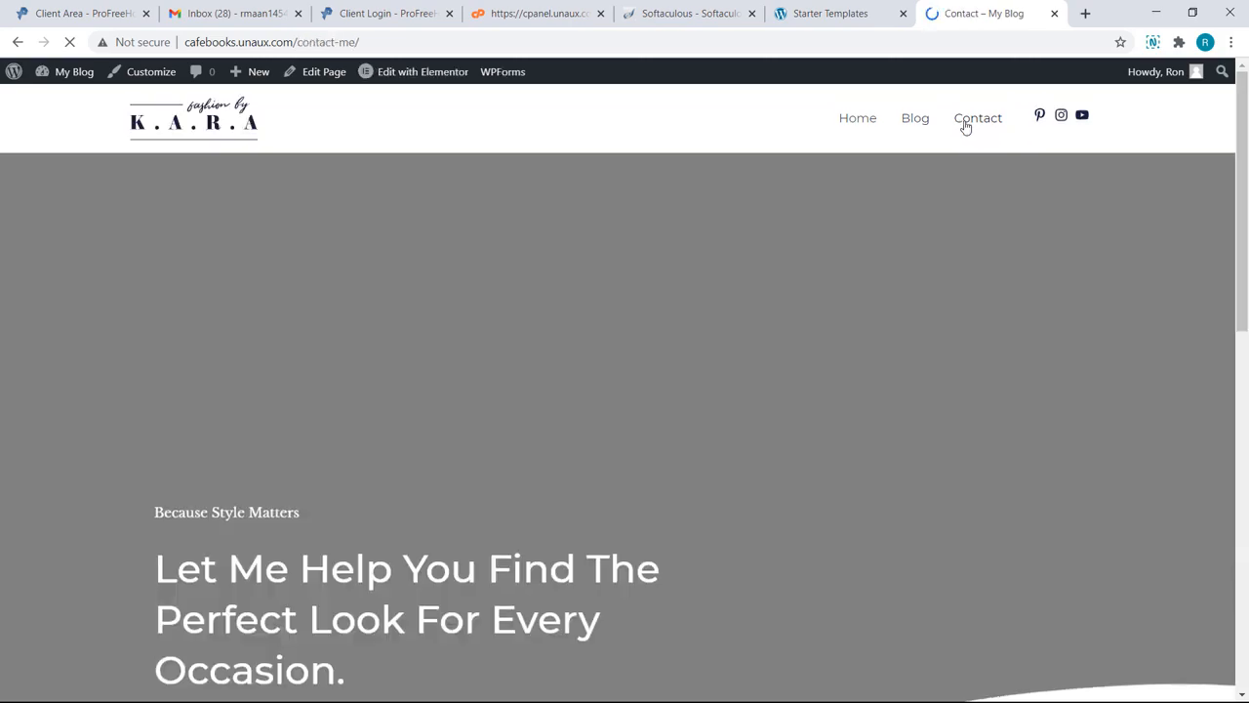
scroll(964, 127, down, 4)
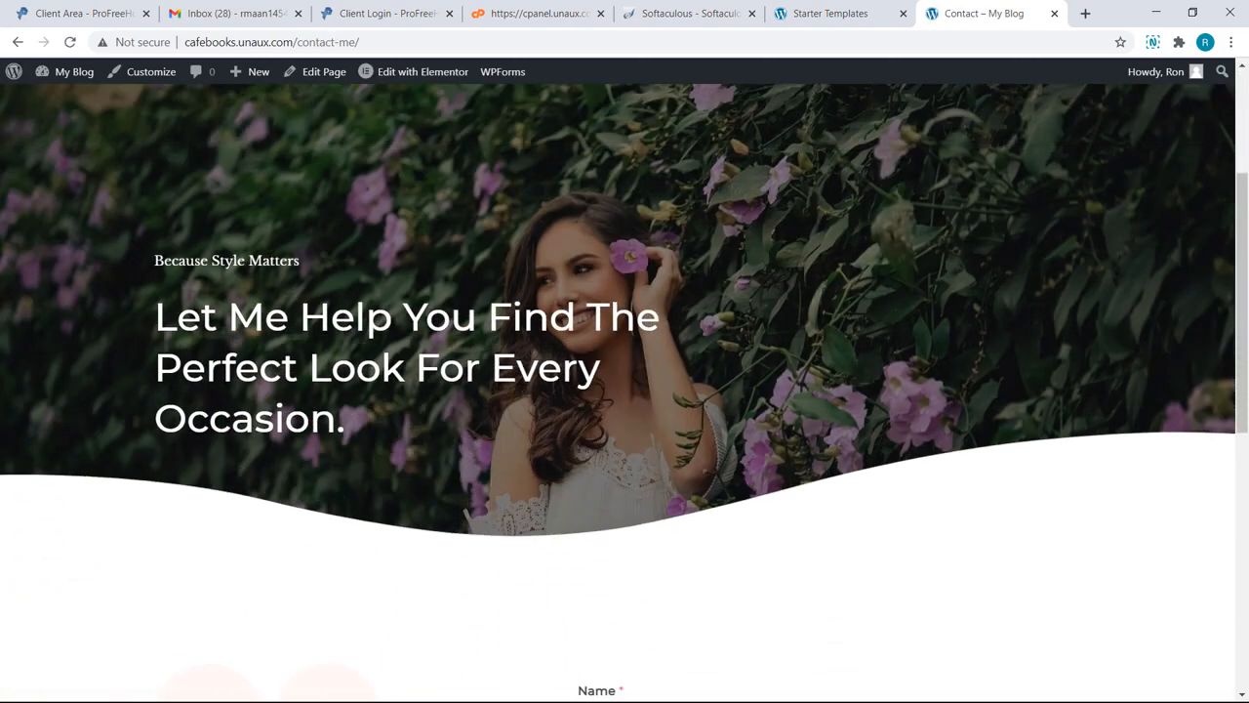
scroll(624, 390, up, 5)
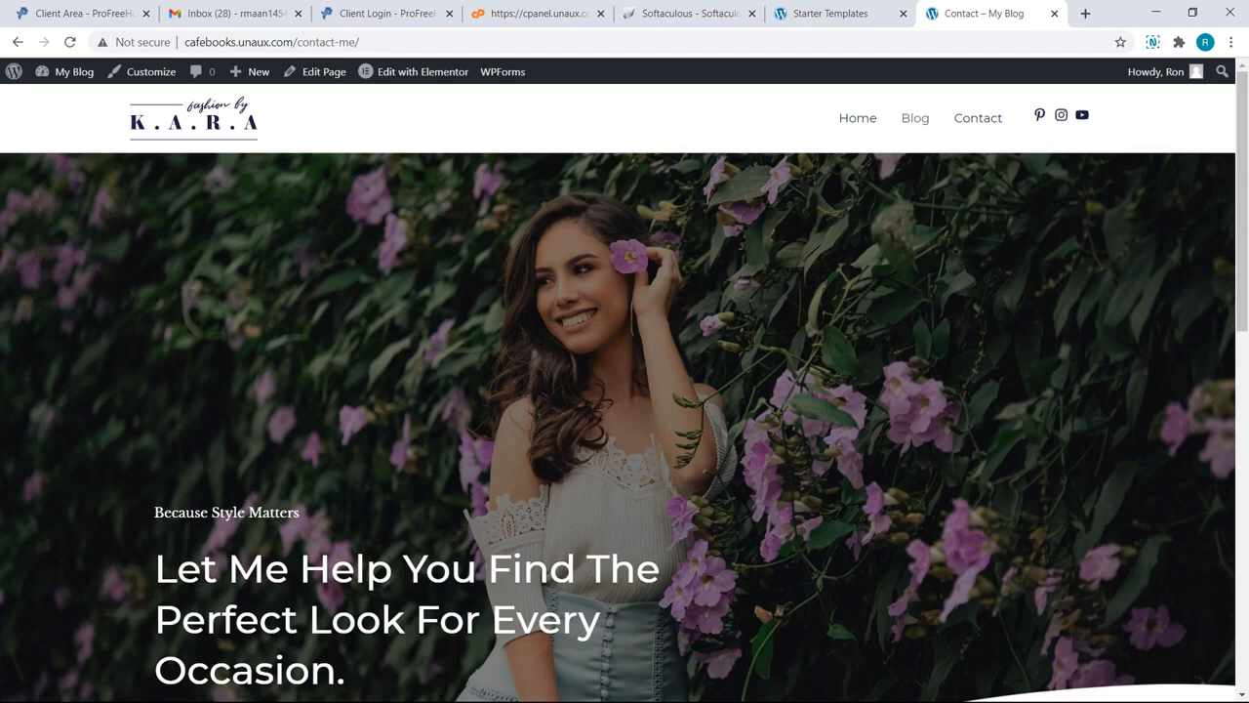
click(856, 119)
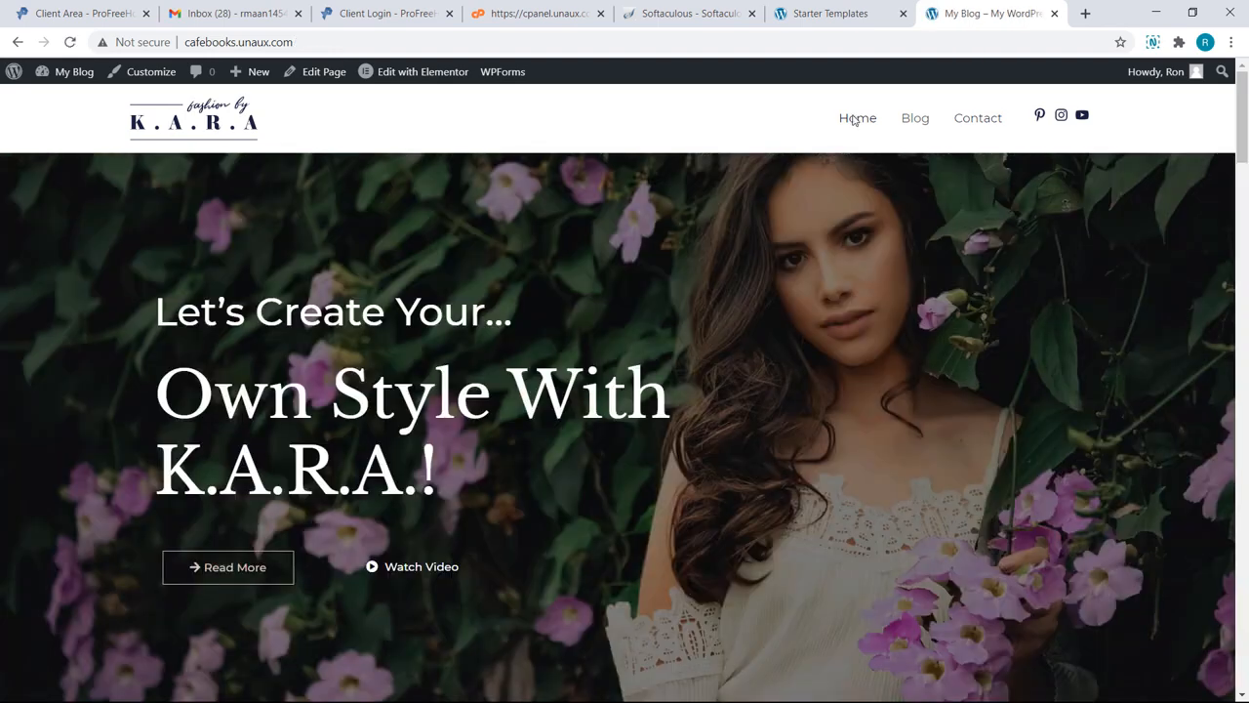
Step: Open Home in Elementor and change the hero headline to 'Free Website' in olive yellow #B1C20B
click(444, 74)
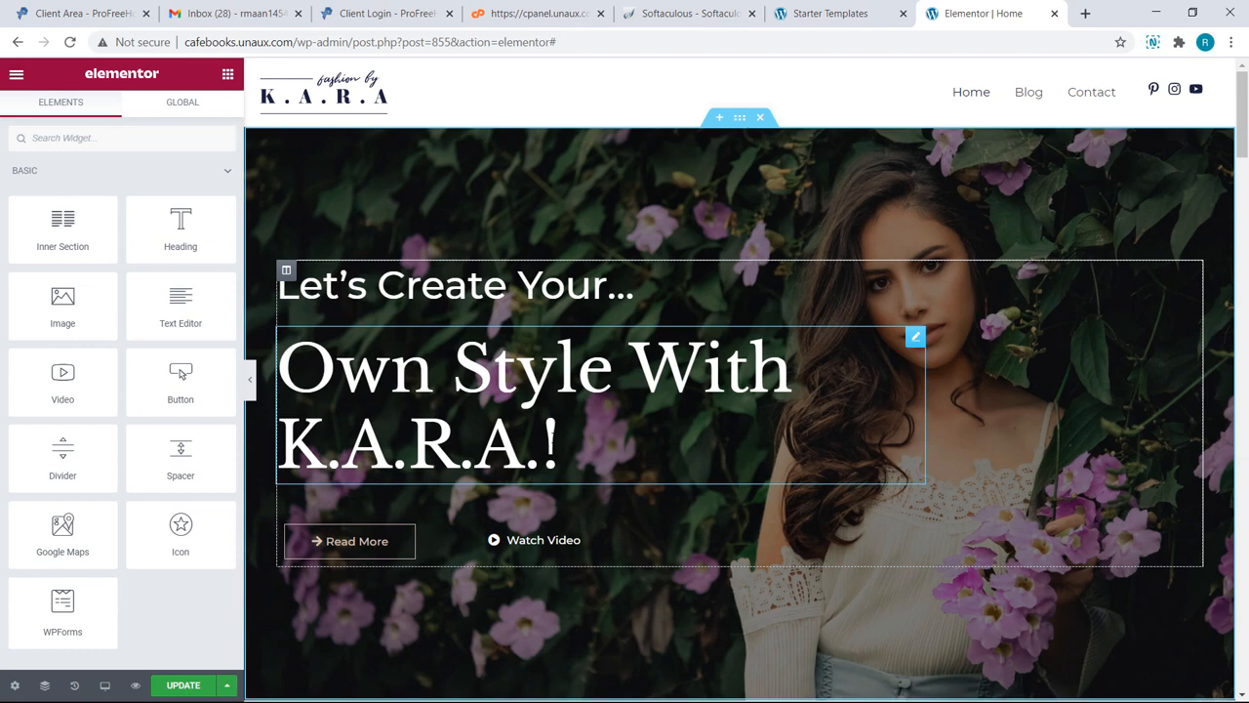
click(552, 437)
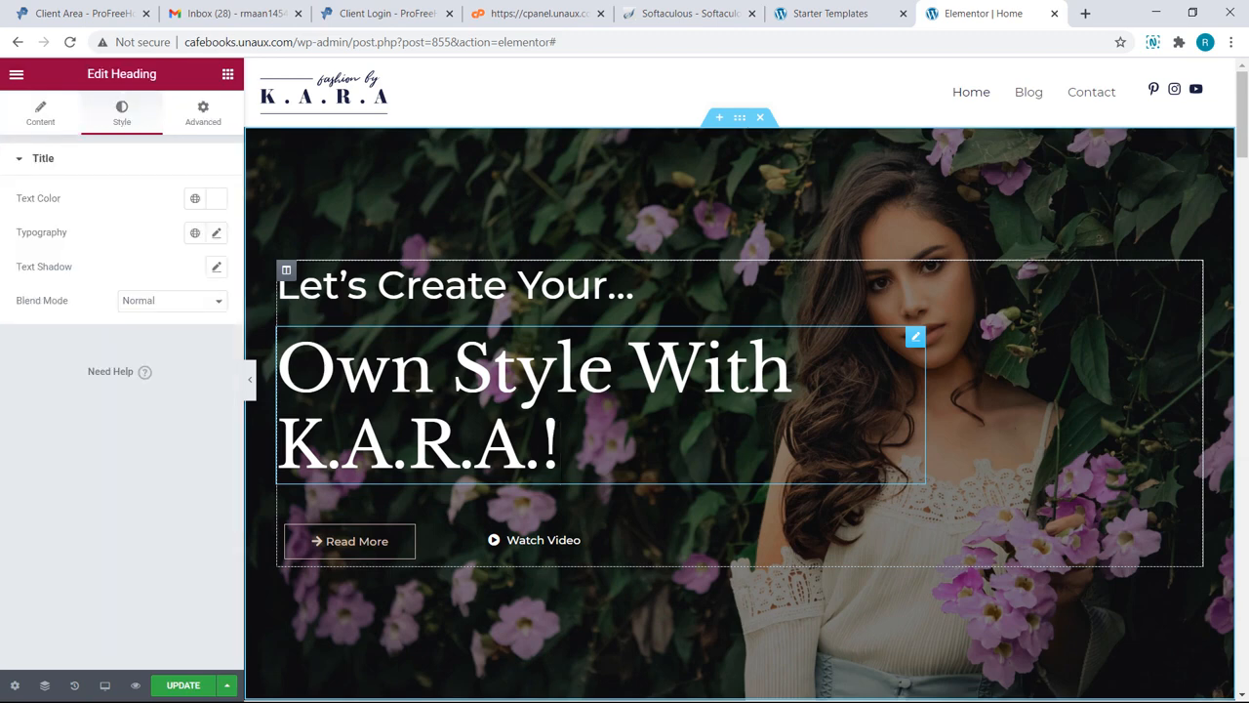
key(shift+Left)
key(shift+Left)
key(ctrl+a)
text(Free W)
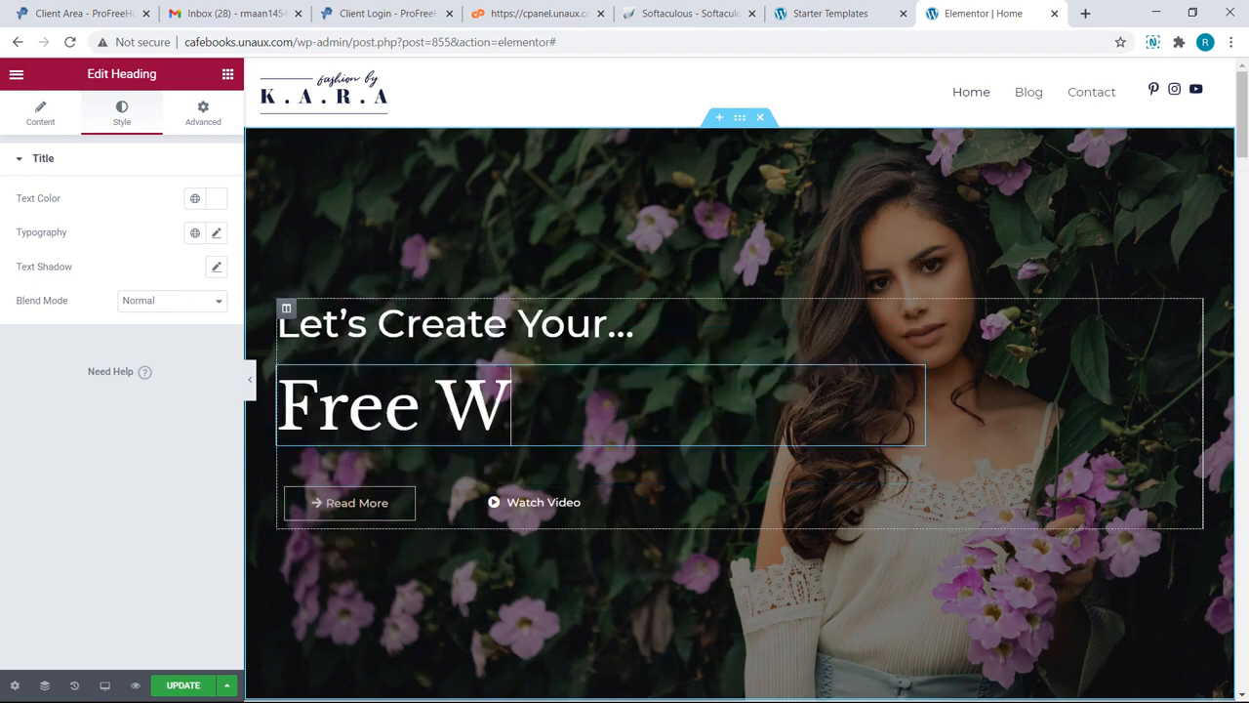
text(ebsite)
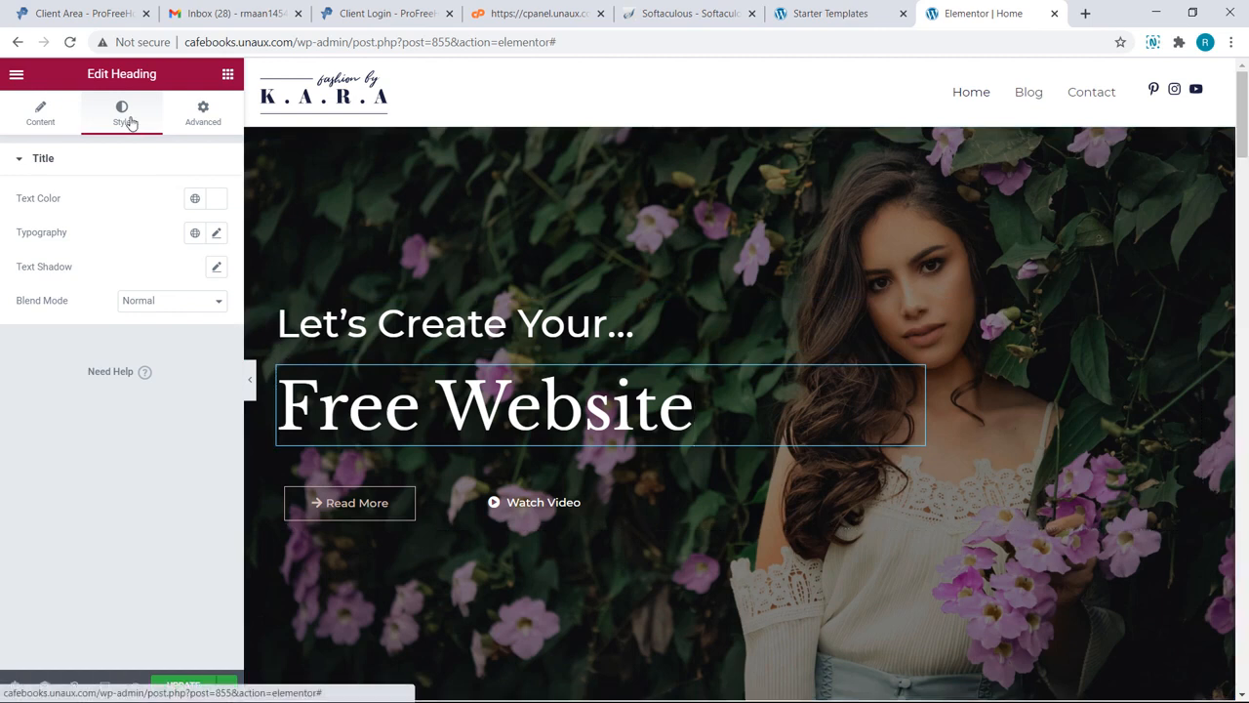
click(211, 201)
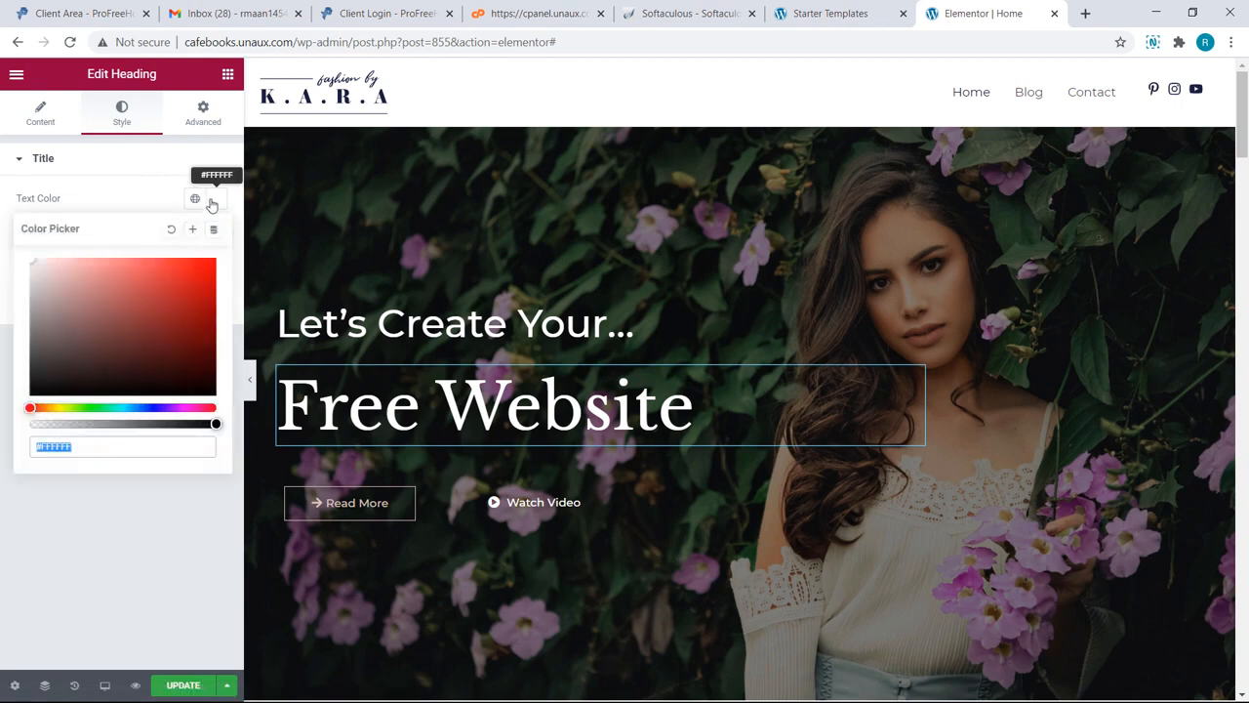
drag(114, 296, 206, 291)
drag(32, 407, 62, 402)
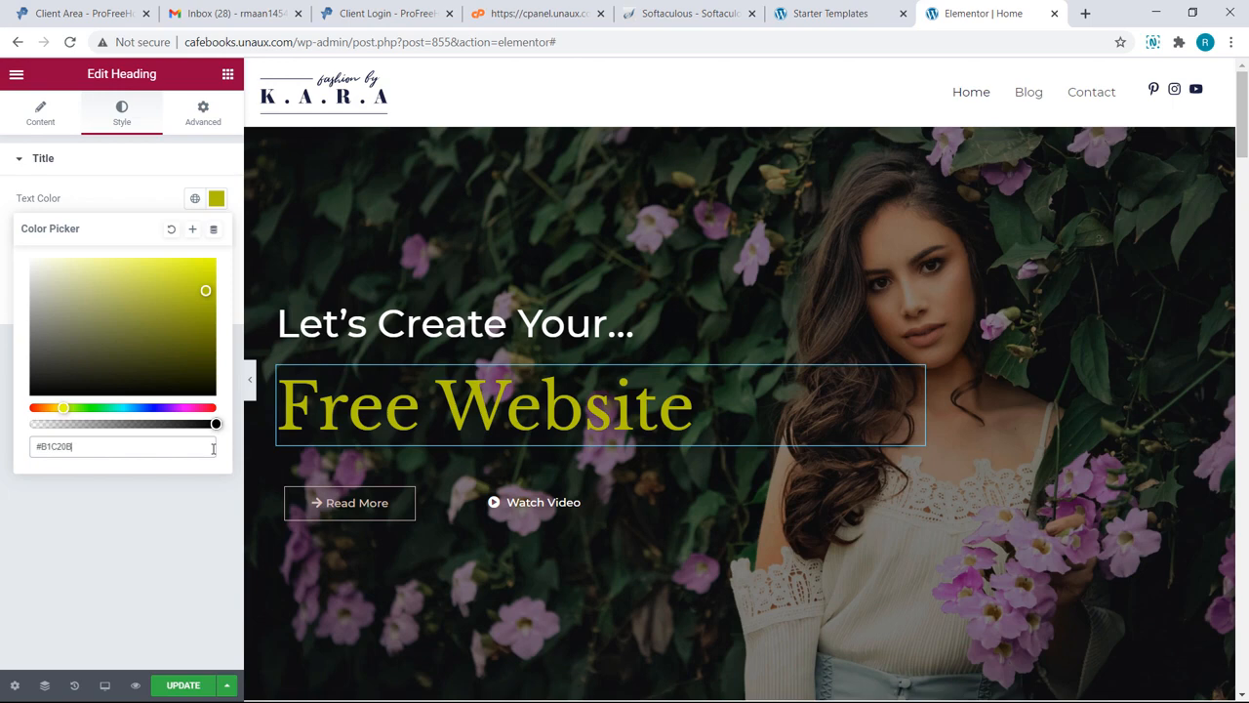
Step: Relabel the Read More button as 'Free Tutorial'
click(415, 504)
key(BackSpace)
key(BackSpace)
key(BackSpace)
key(BackSpace)
key(BackSpace)
key(BackSpace)
key(BackSpace)
key(BackSpace)
key(BackSpace)
text(Free Tutorial)
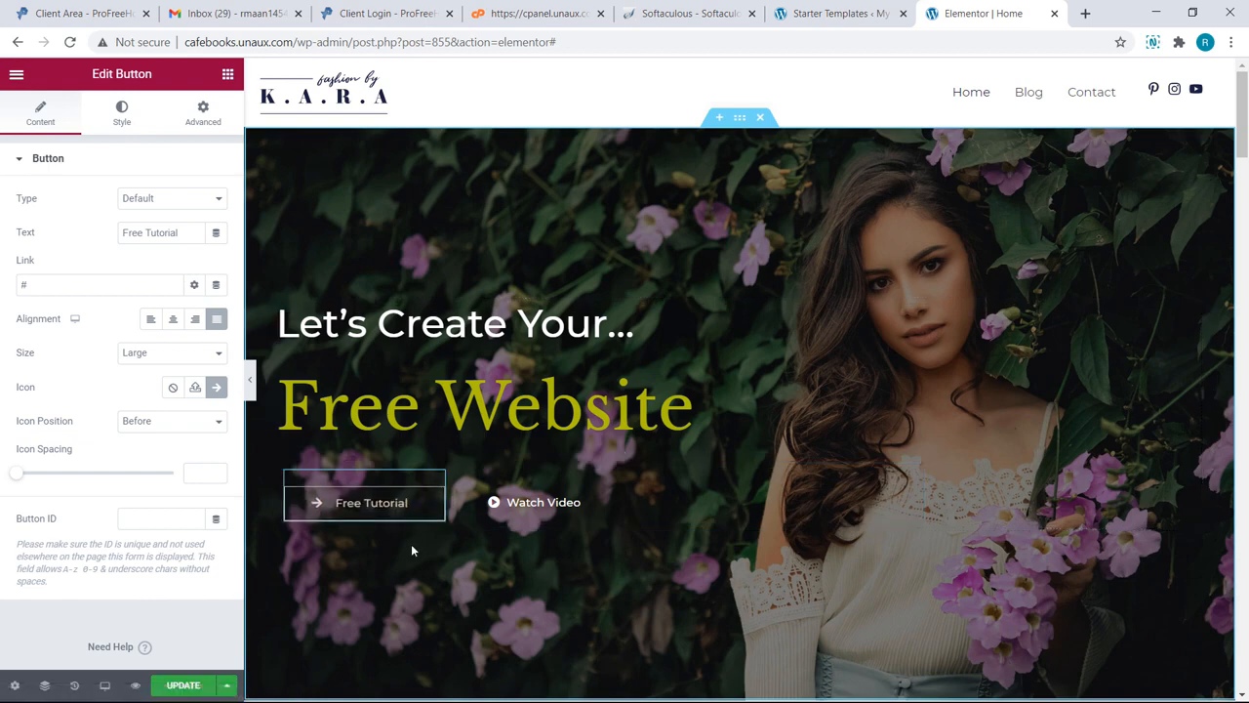
scroll(410, 551, down, 2)
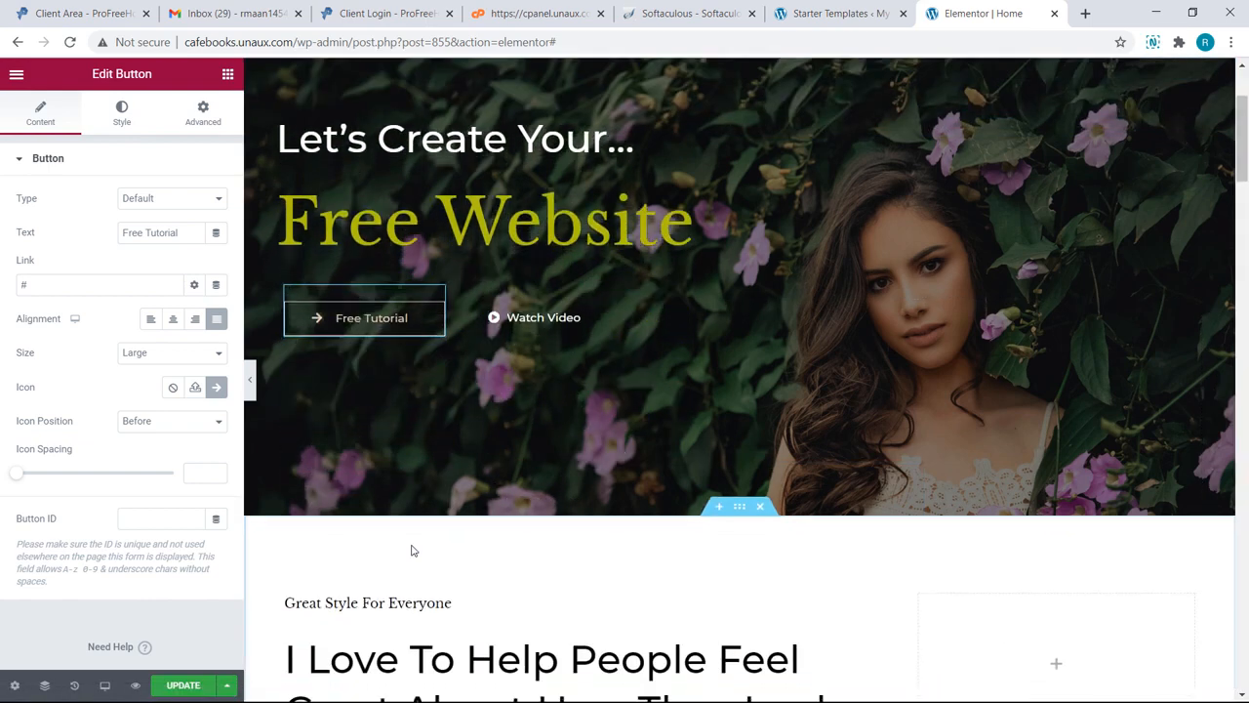
scroll(411, 550, down, 5)
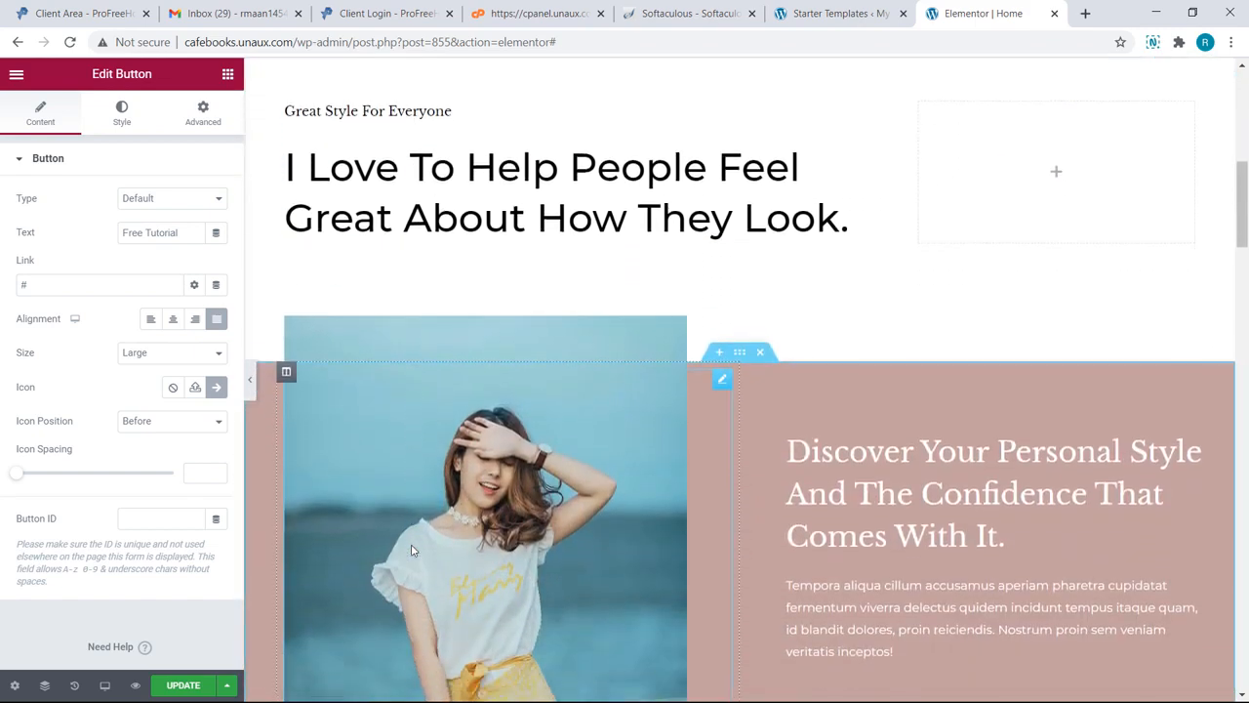
scroll(411, 551, down, 3)
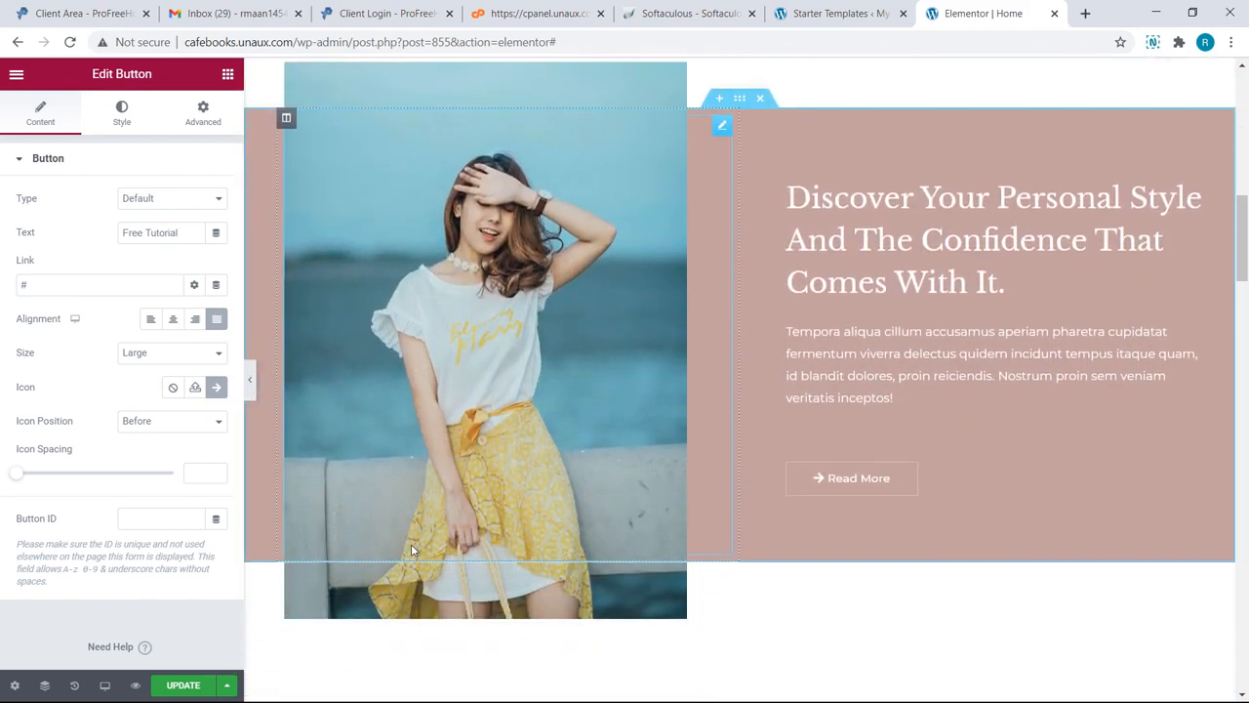
Step: Upload woman-drkj.jpg into the pink section's image widget and click UPDATE to save
click(379, 460)
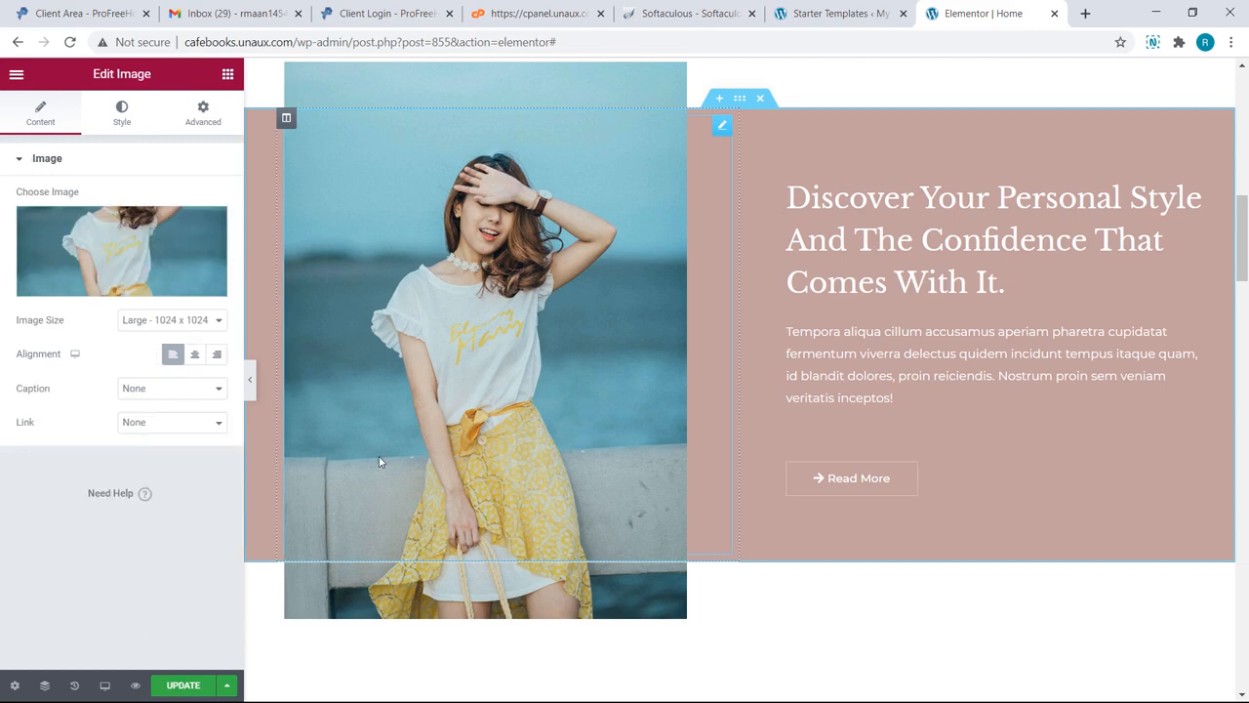
click(111, 293)
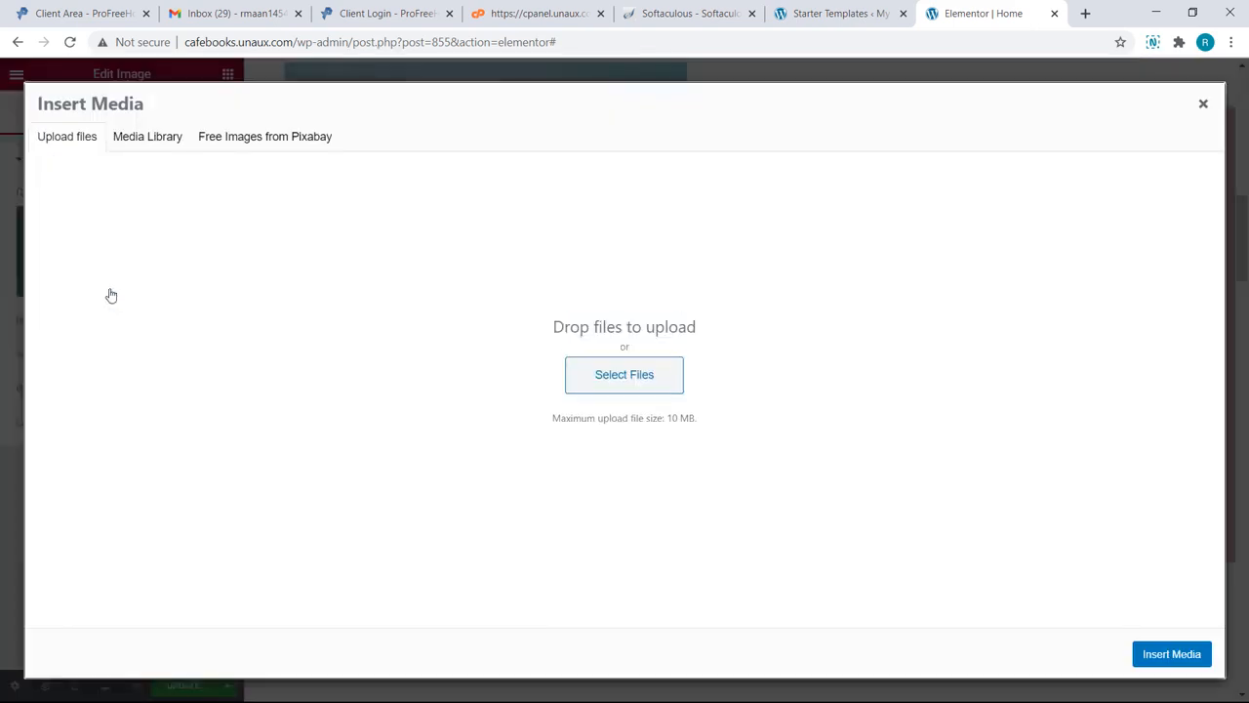
click(573, 374)
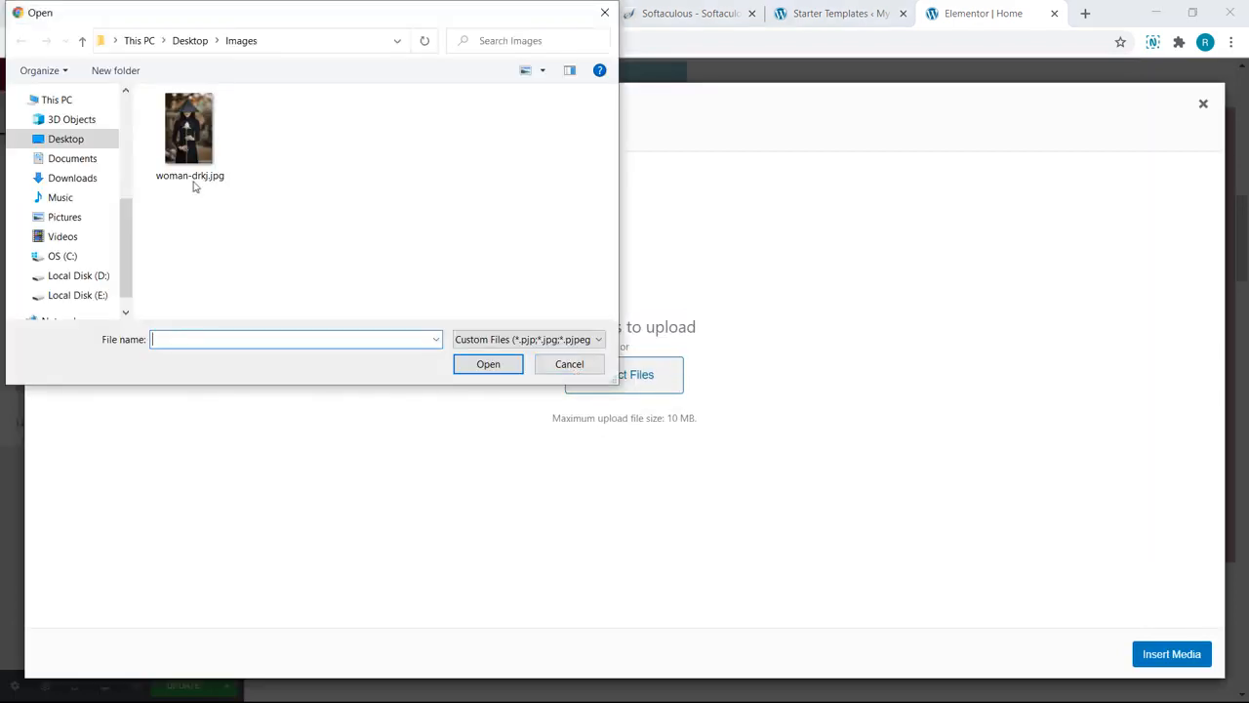
click(170, 174)
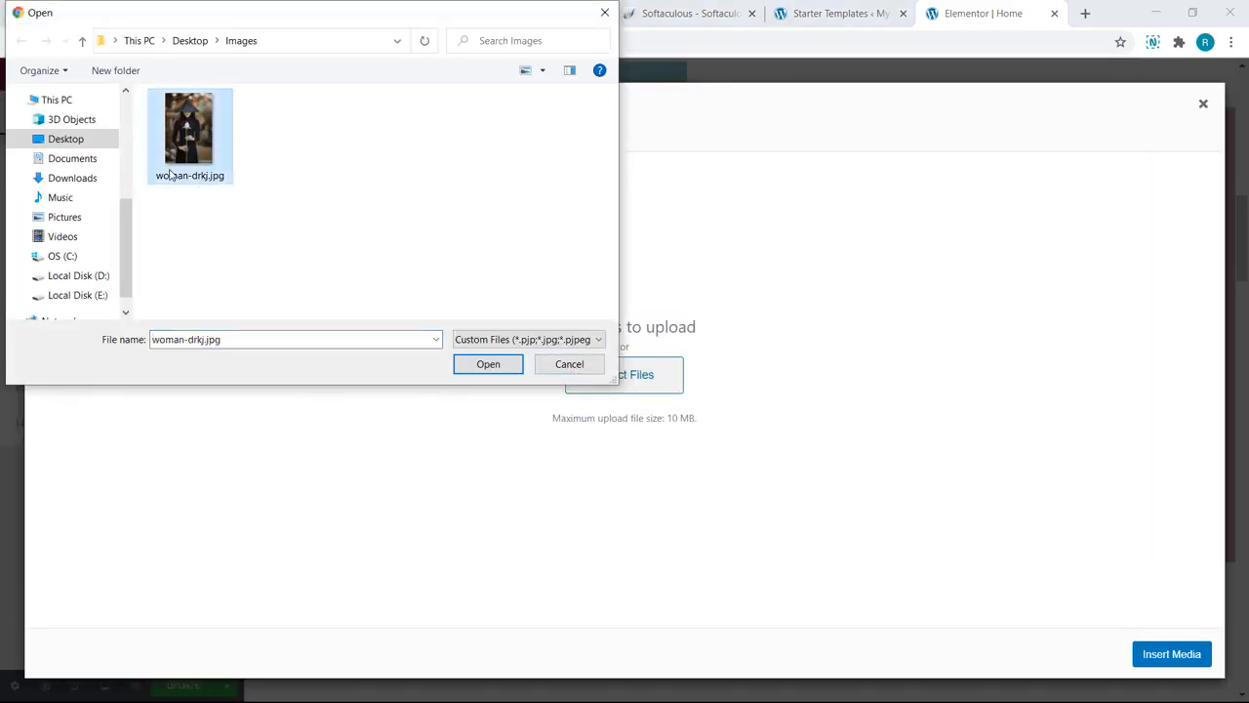
click(497, 367)
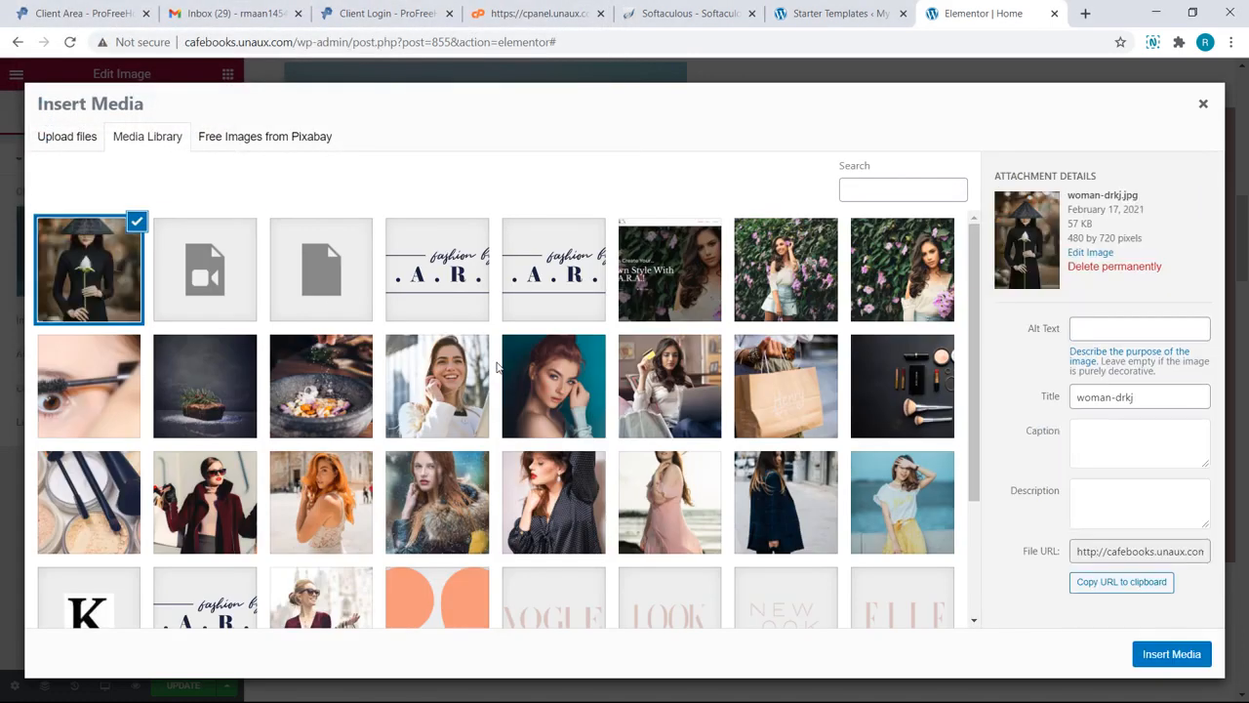
click(1164, 655)
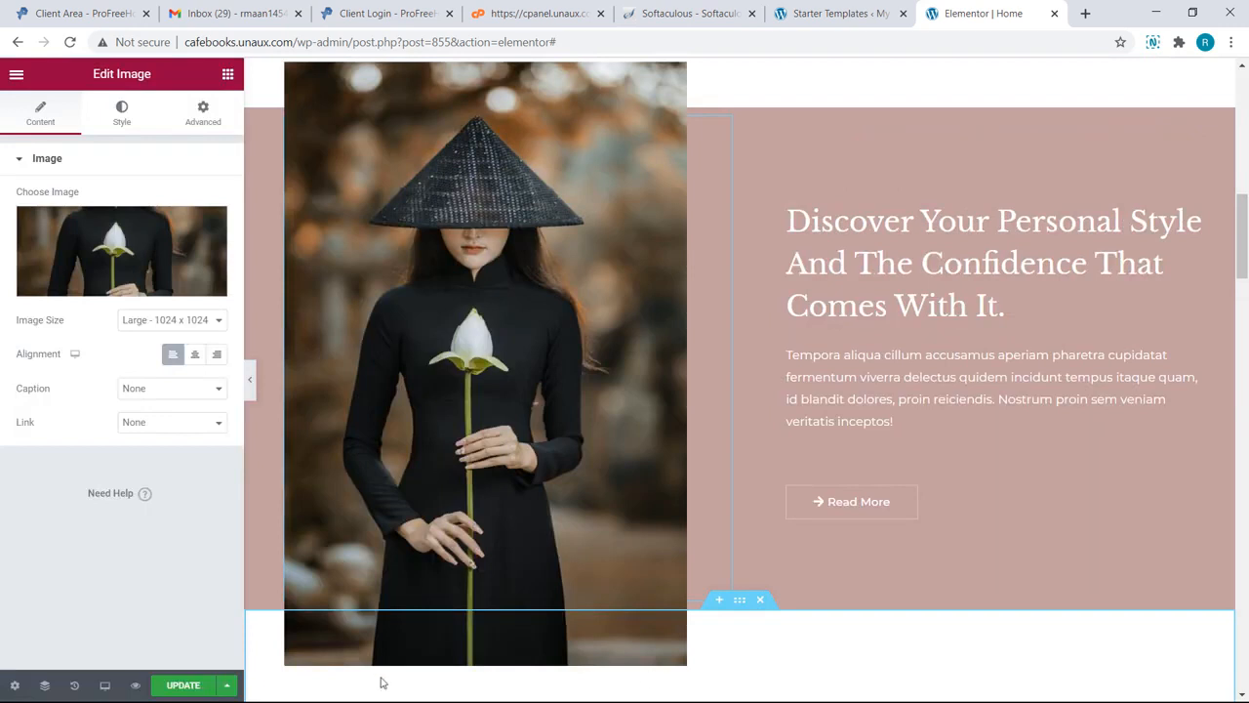
click(185, 685)
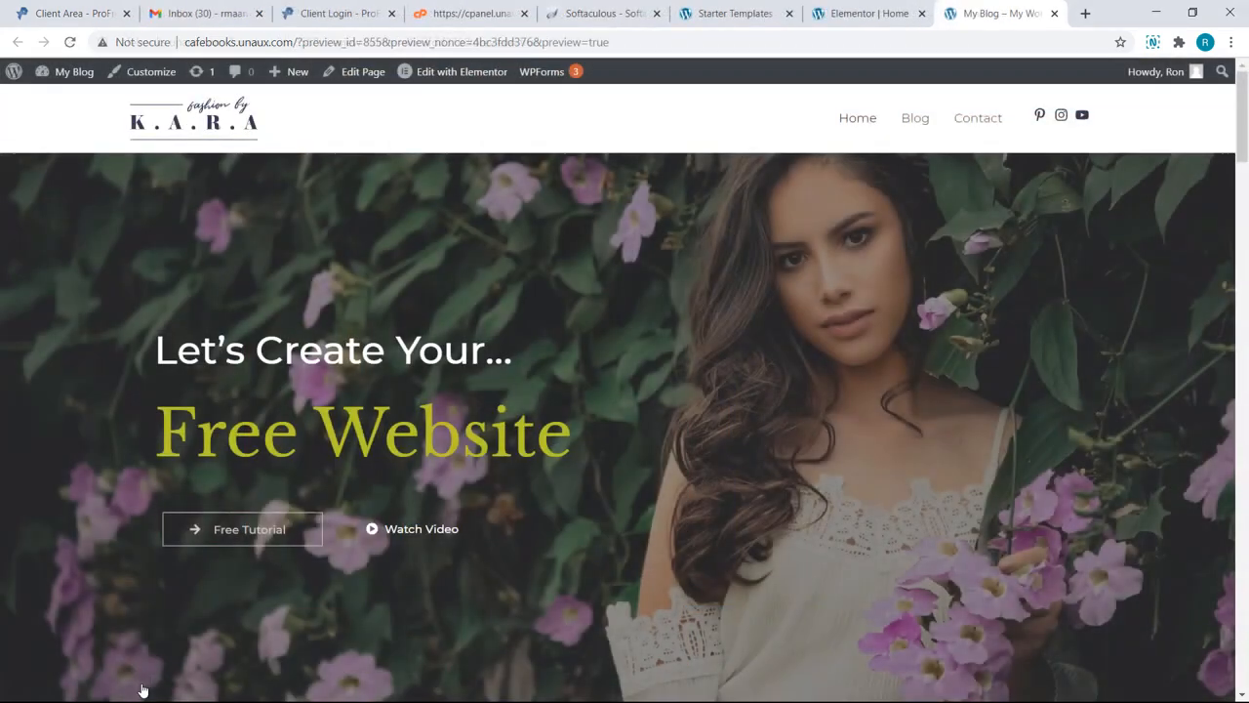
Step: Scroll through the preview to check the headline, button and new woman-drkj.jpg photo
scroll(143, 690, down, 5)
scroll(143, 690, down, 5)
scroll(143, 690, up, 1)
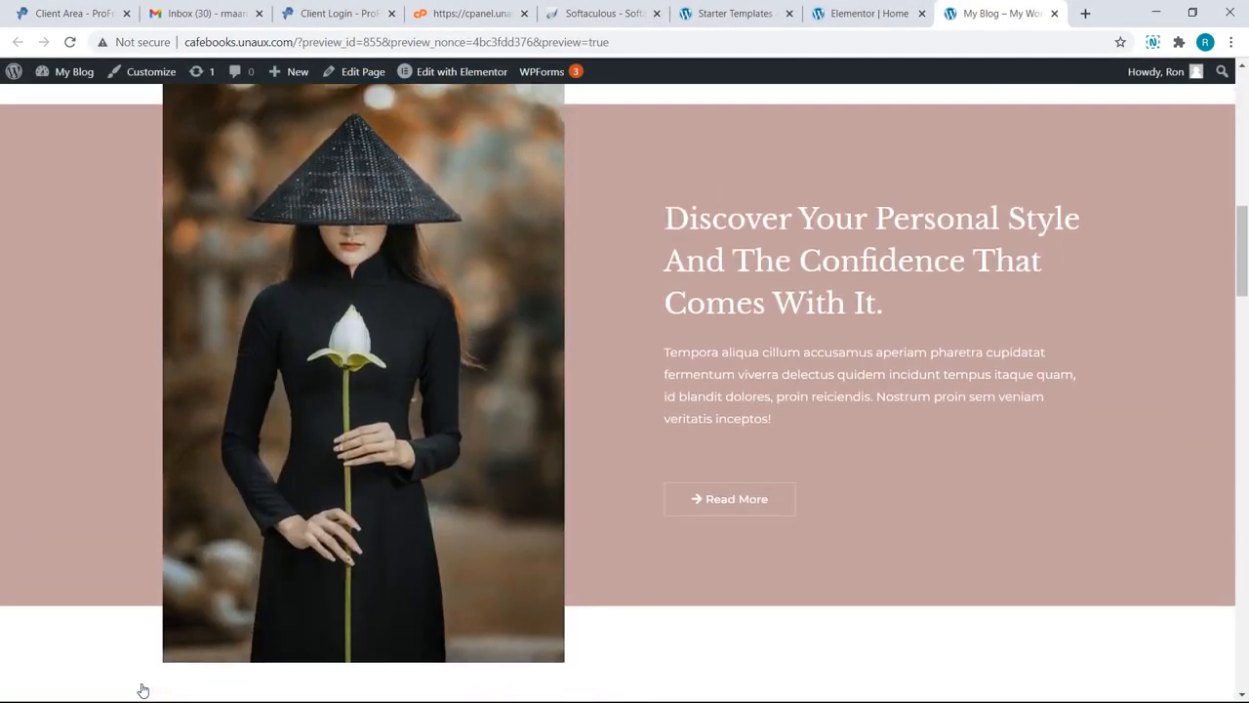
scroll(143, 690, up, 2)
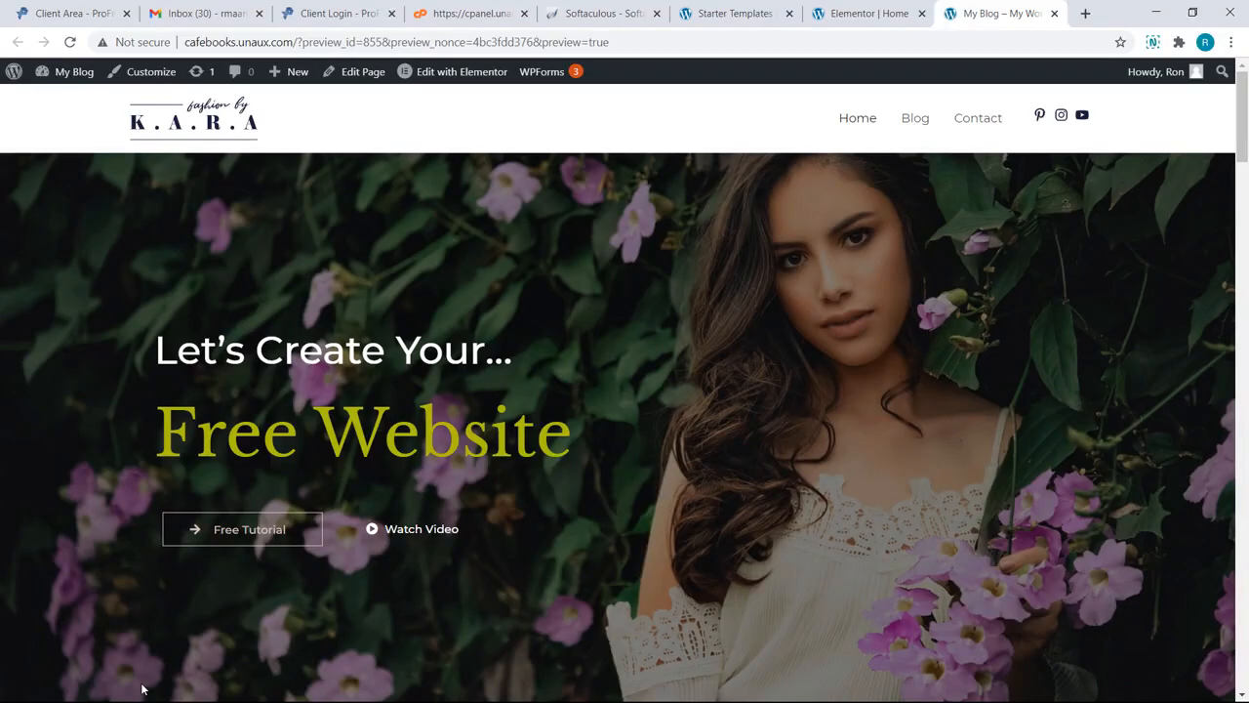
Step: In Customizer Site Identity, upload FS-02.png and select it as the new site logo
click(133, 72)
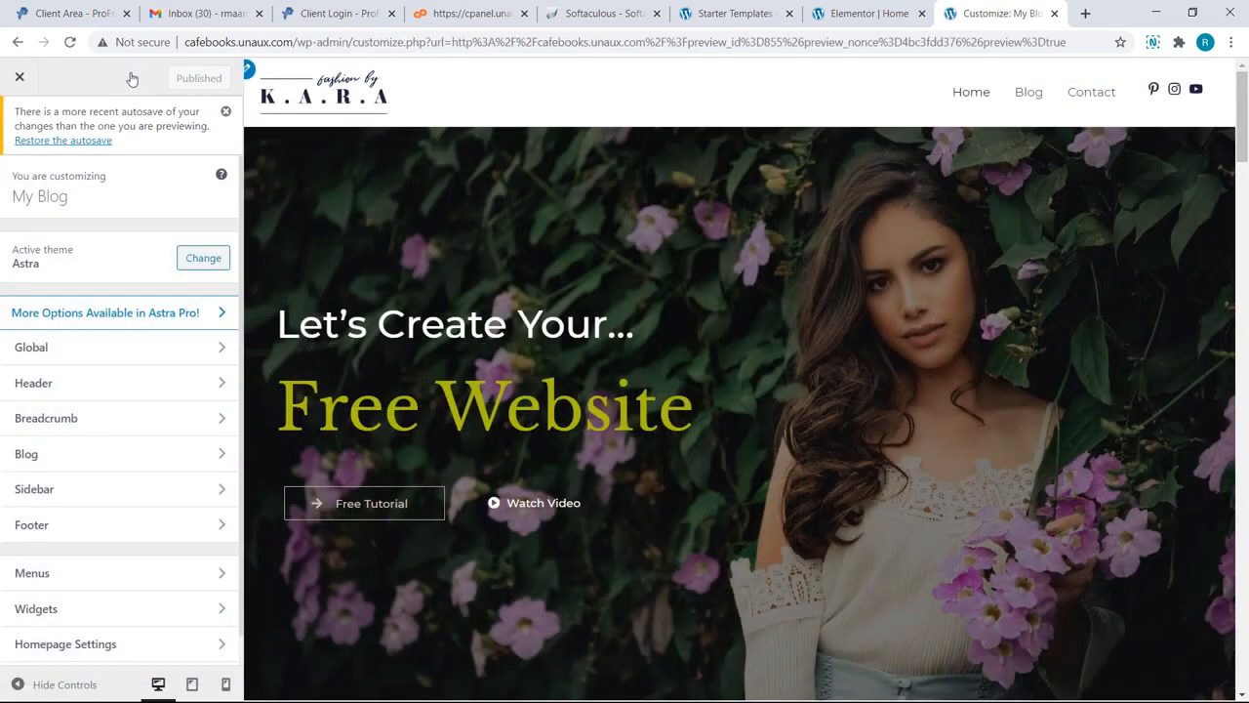
click(250, 74)
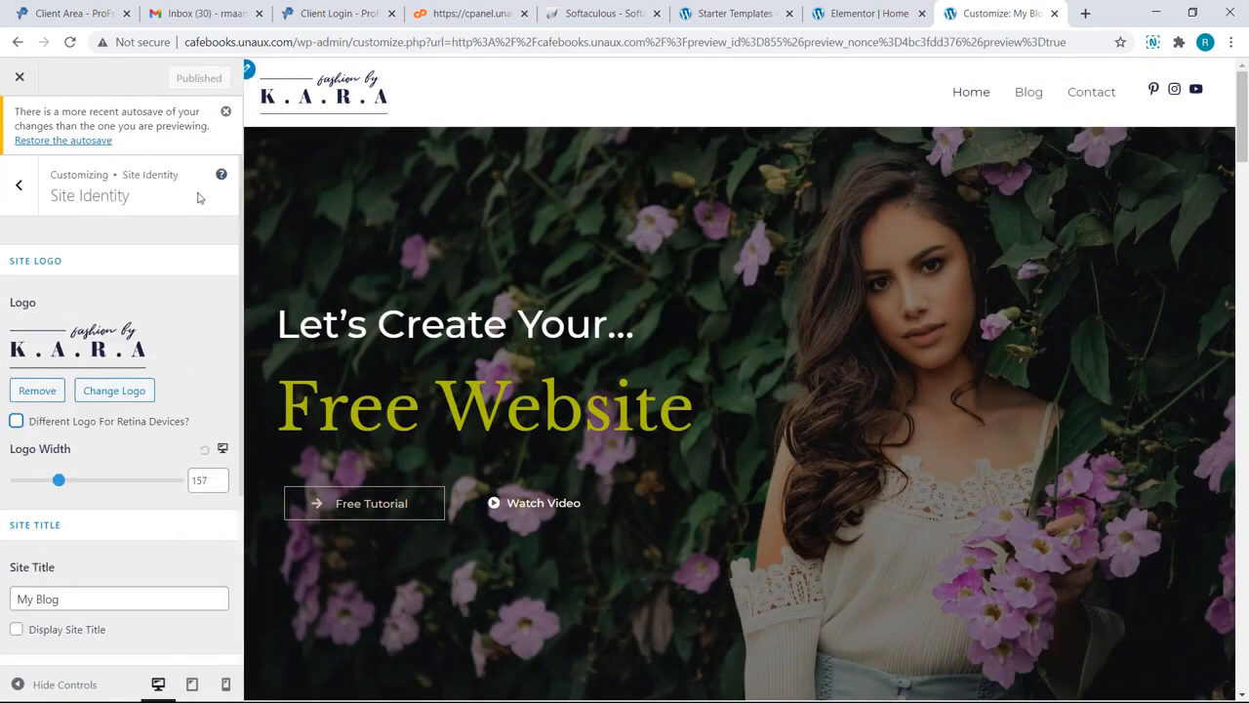
click(110, 391)
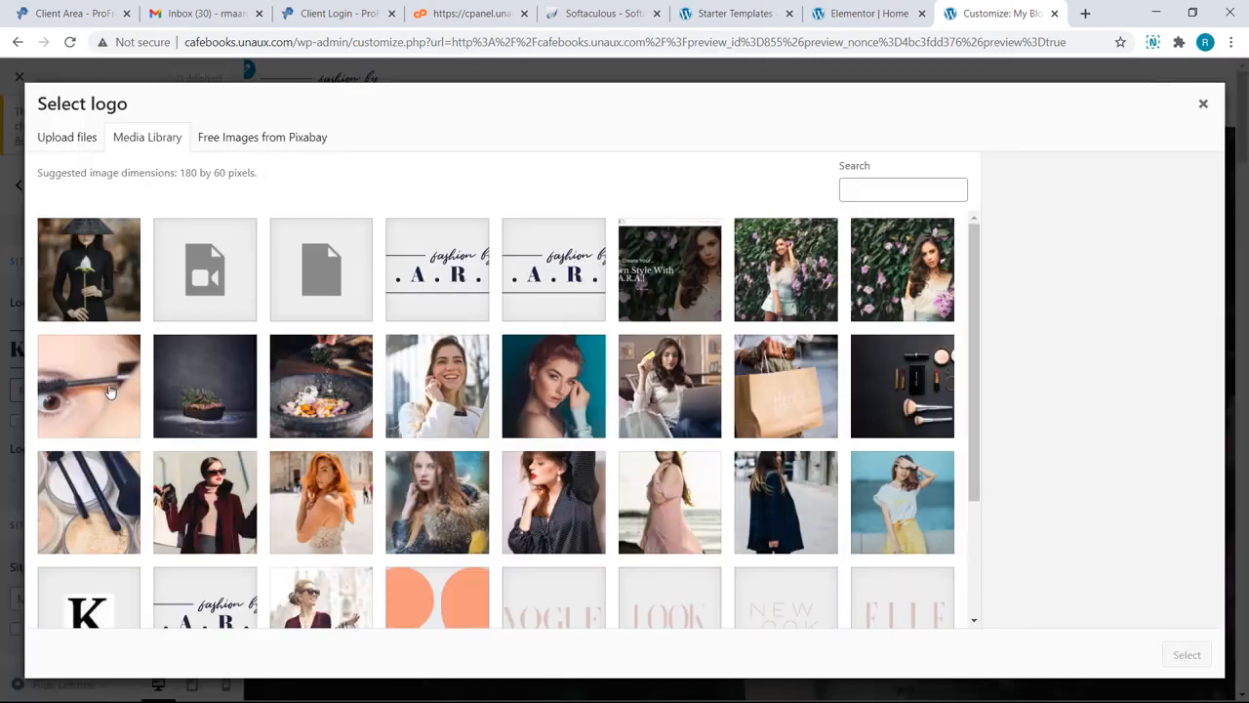
click(81, 149)
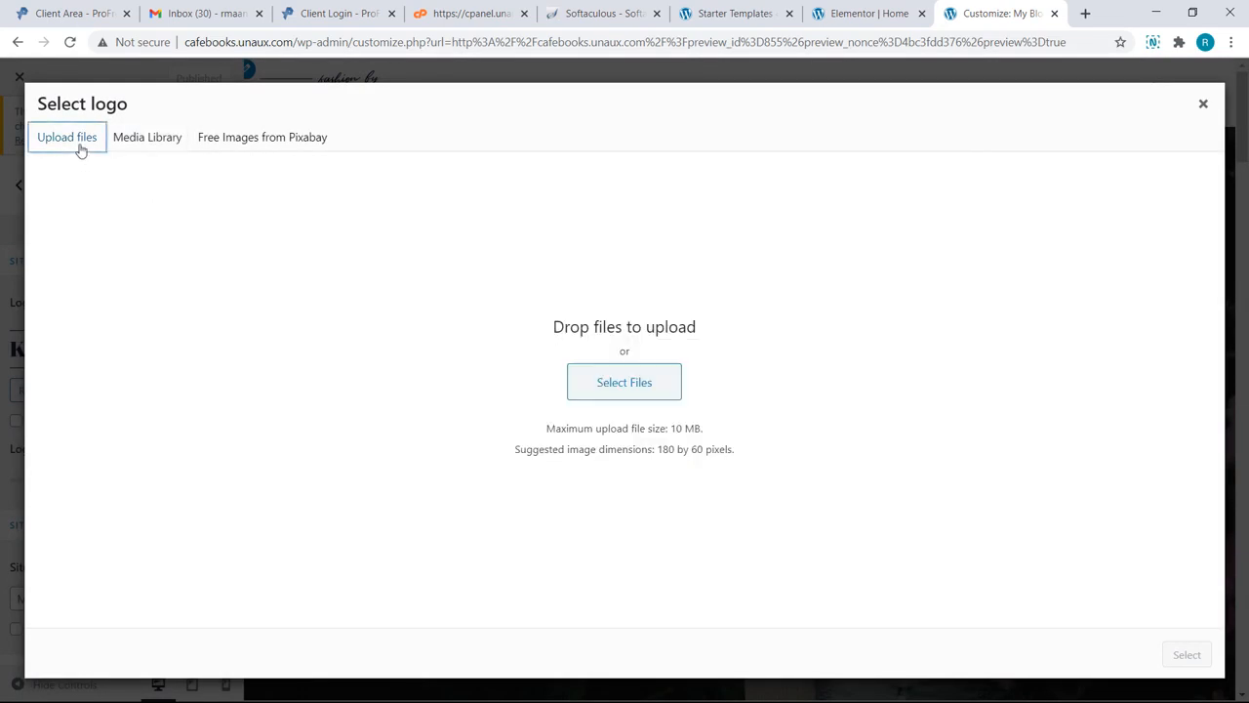
click(590, 381)
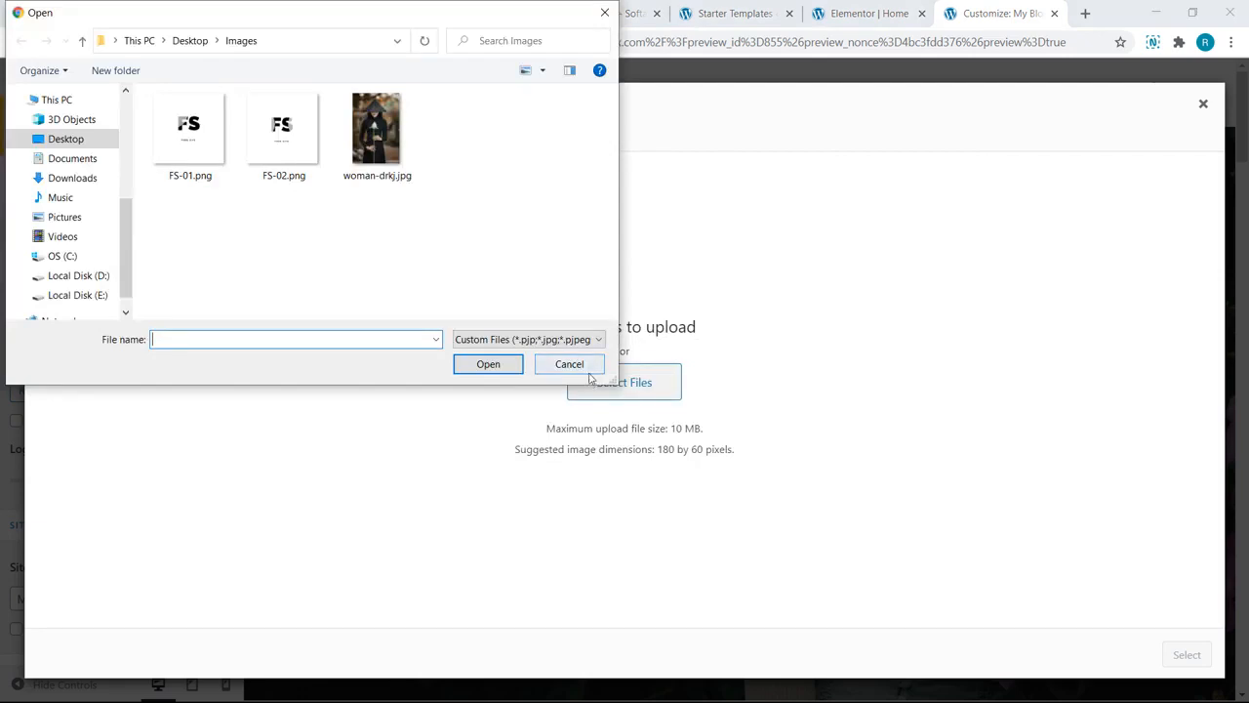
click(304, 147)
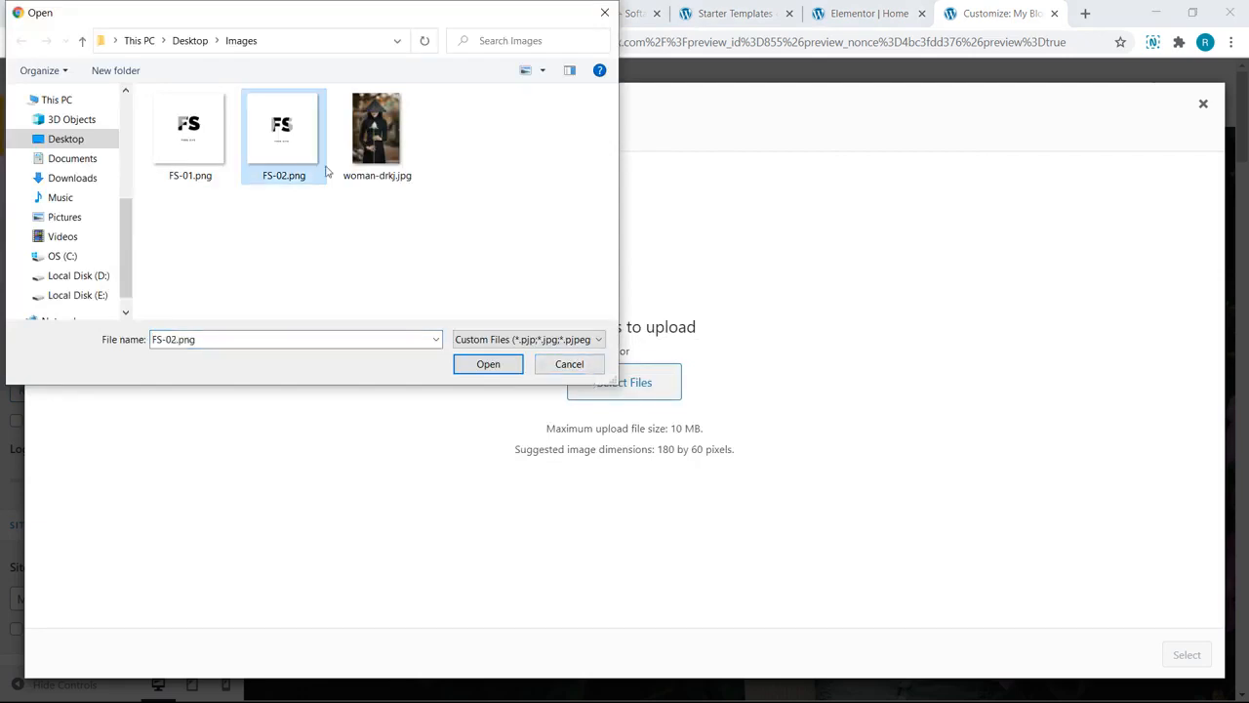
click(493, 364)
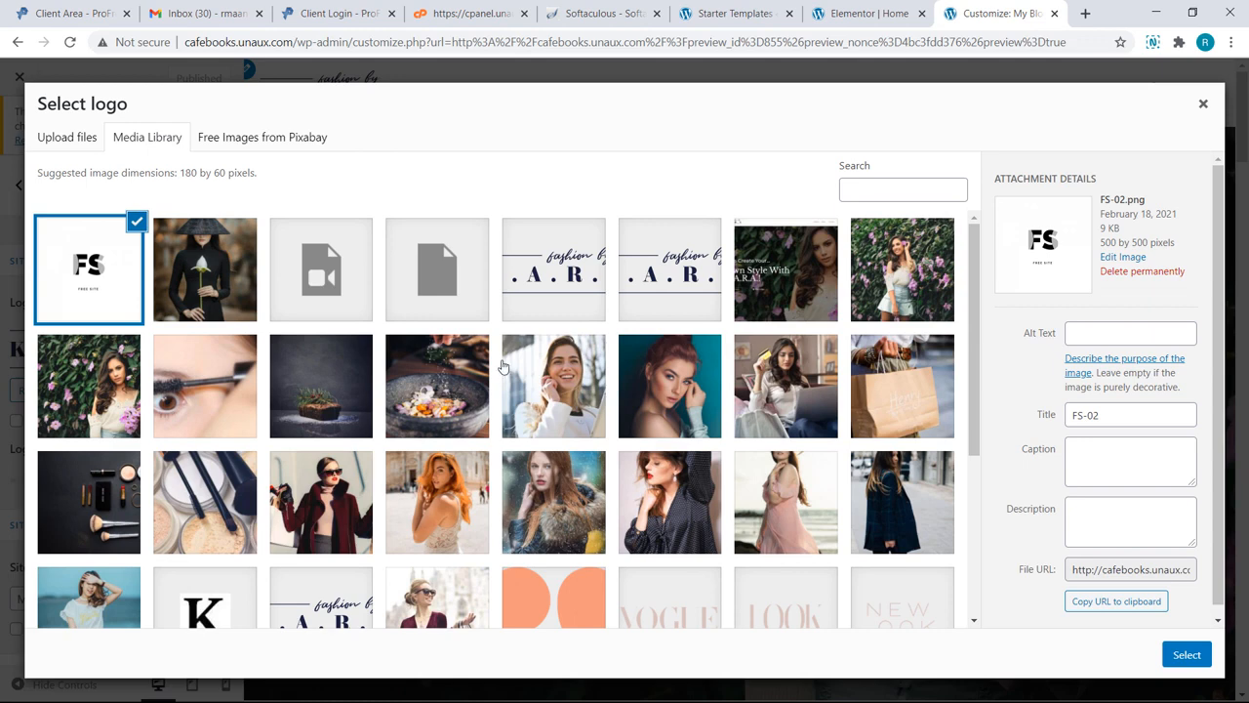
click(1188, 654)
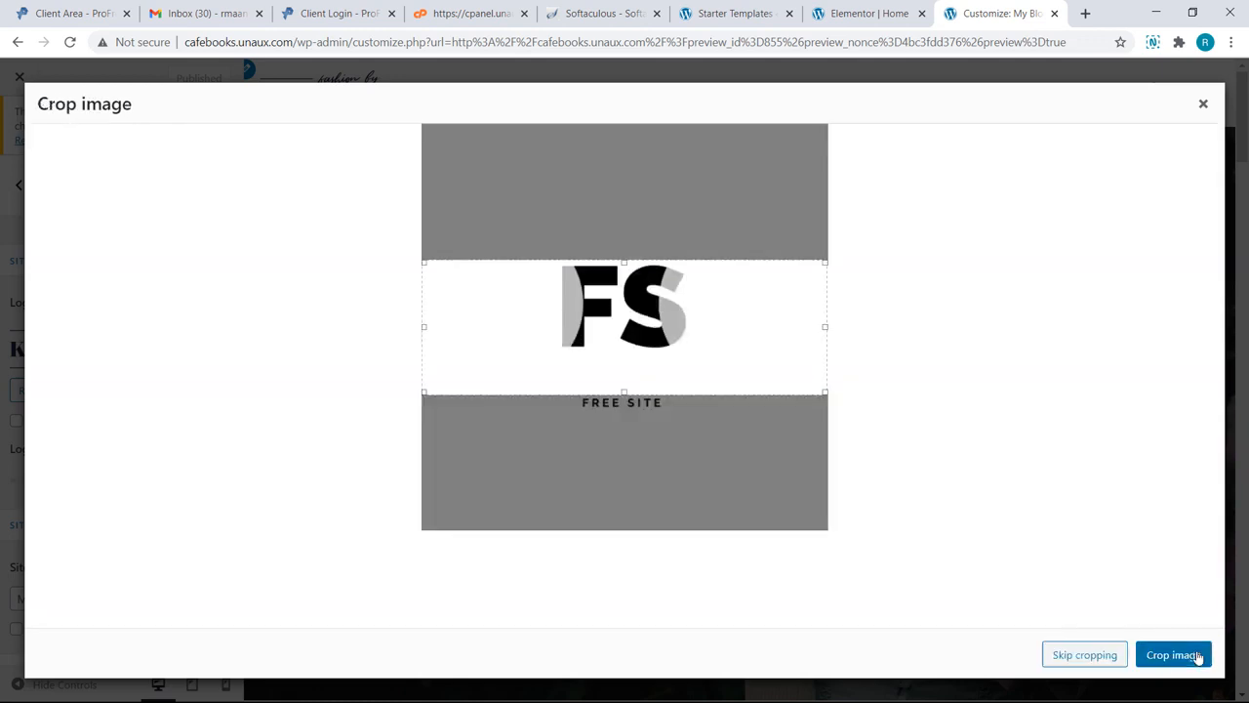
Step: Crop the logo to a near-square around the FS emblem and its FREE SITE caption
drag(825, 392, 789, 458)
drag(609, 261, 609, 226)
drag(538, 305, 556, 304)
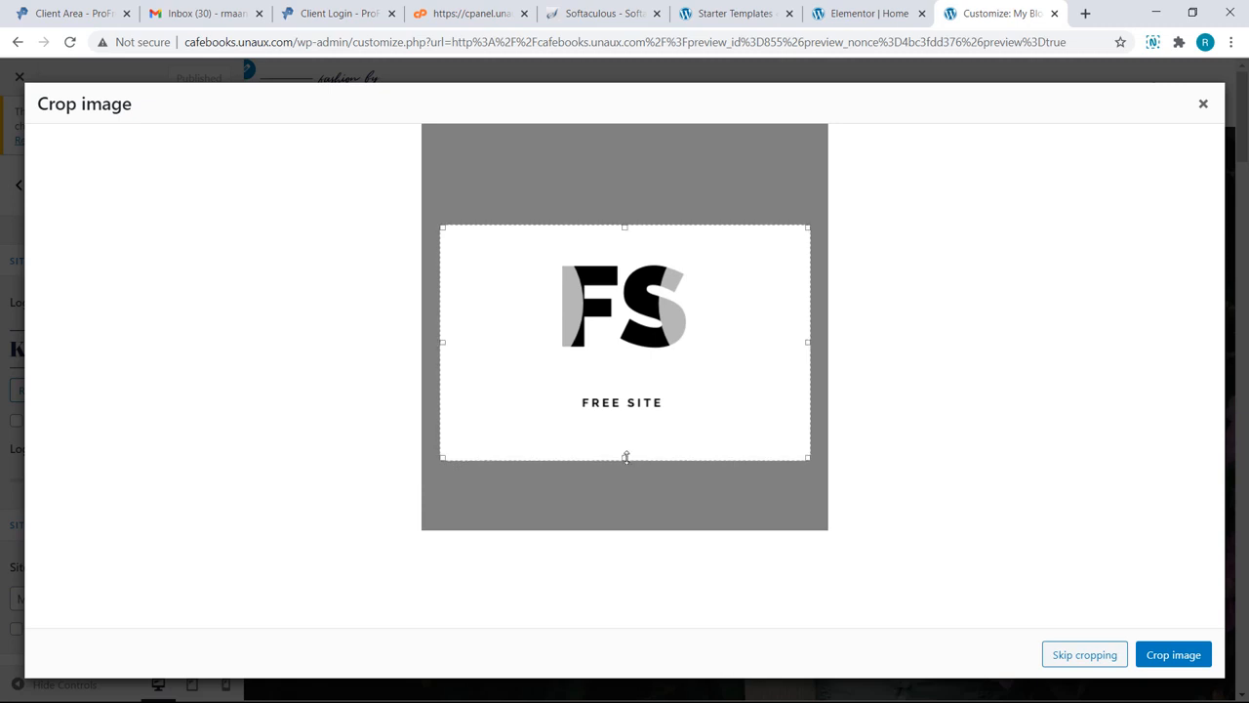
drag(626, 455, 630, 419)
drag(446, 449, 538, 421)
drag(809, 210, 706, 236)
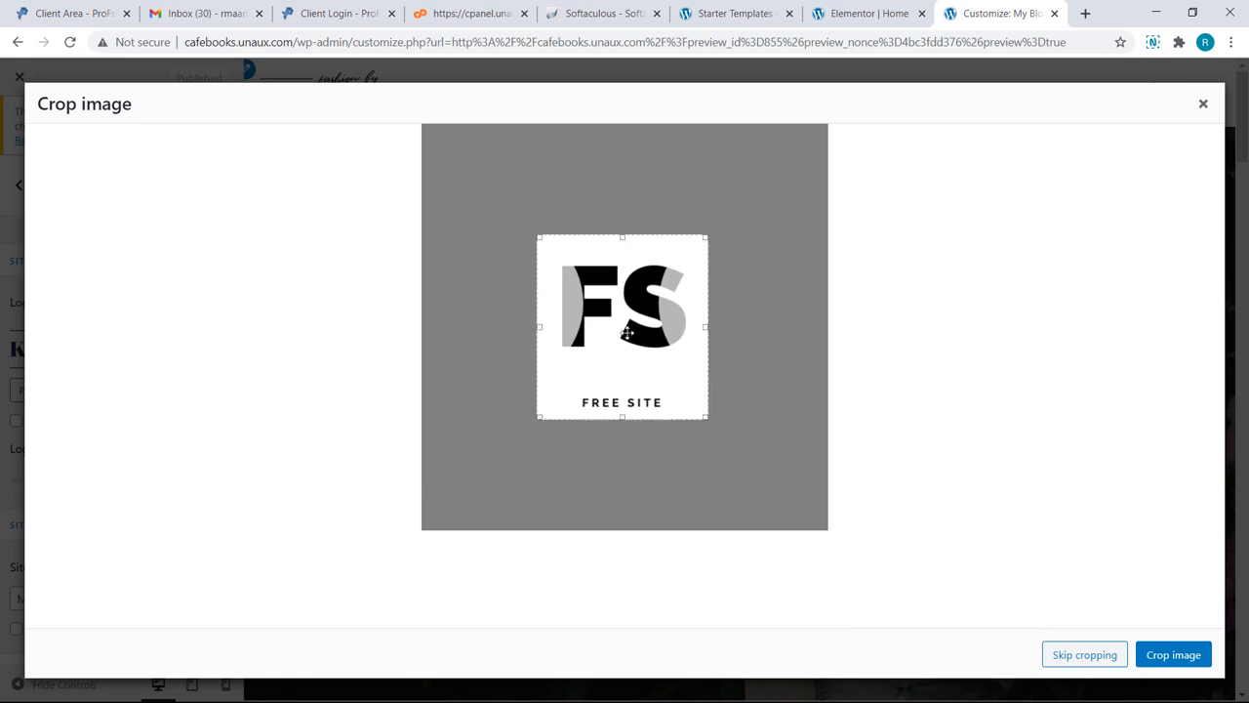
click(1171, 655)
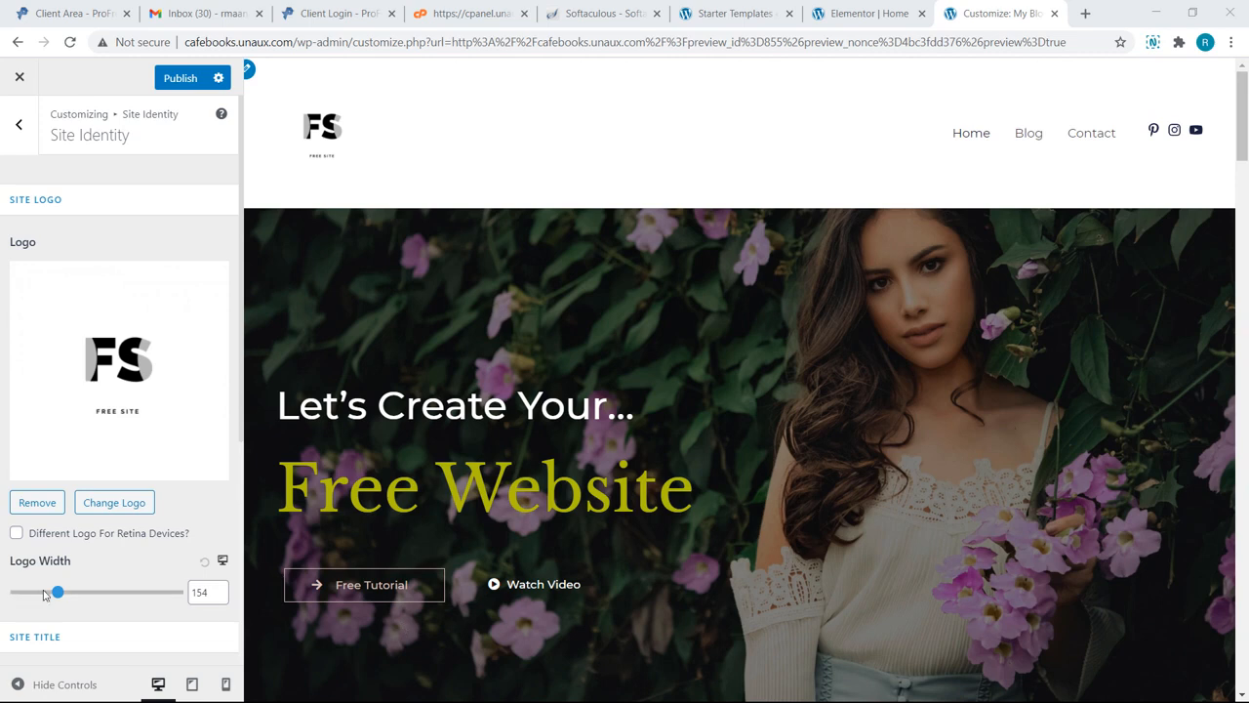
Step: Reduce the logo width to 103, publish, and leave the Customizer
drag(58, 592, 44, 595)
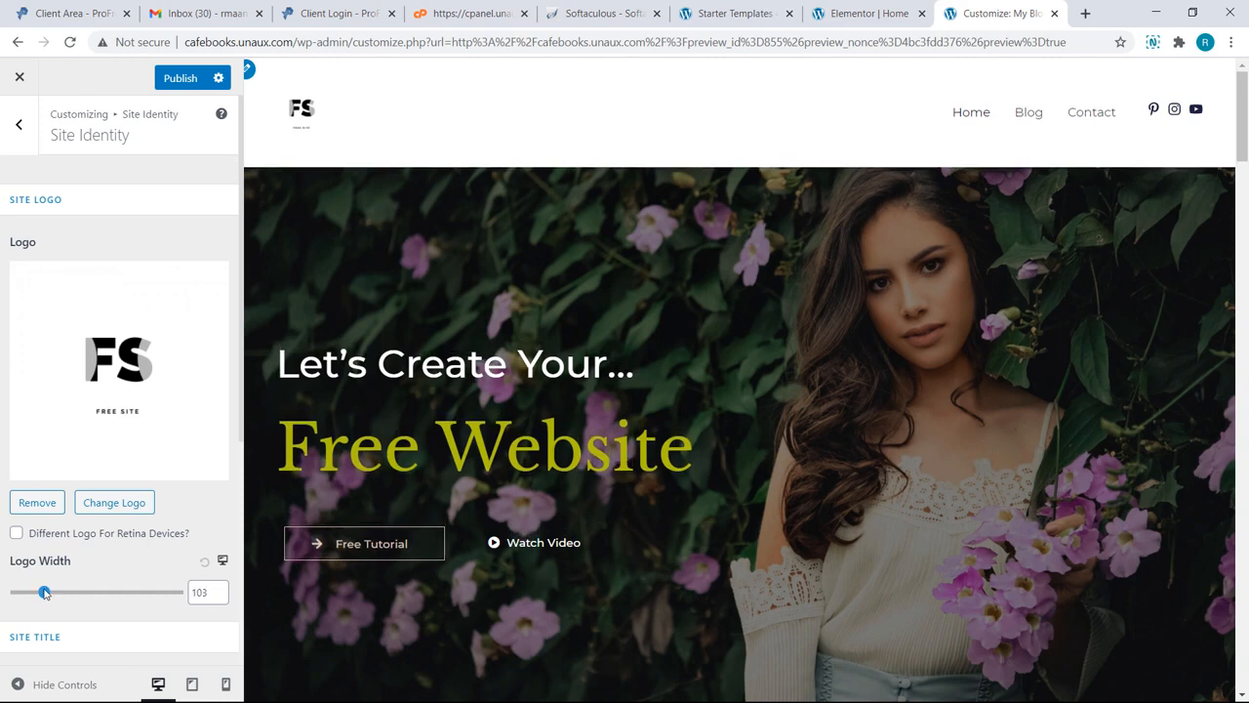
click(180, 78)
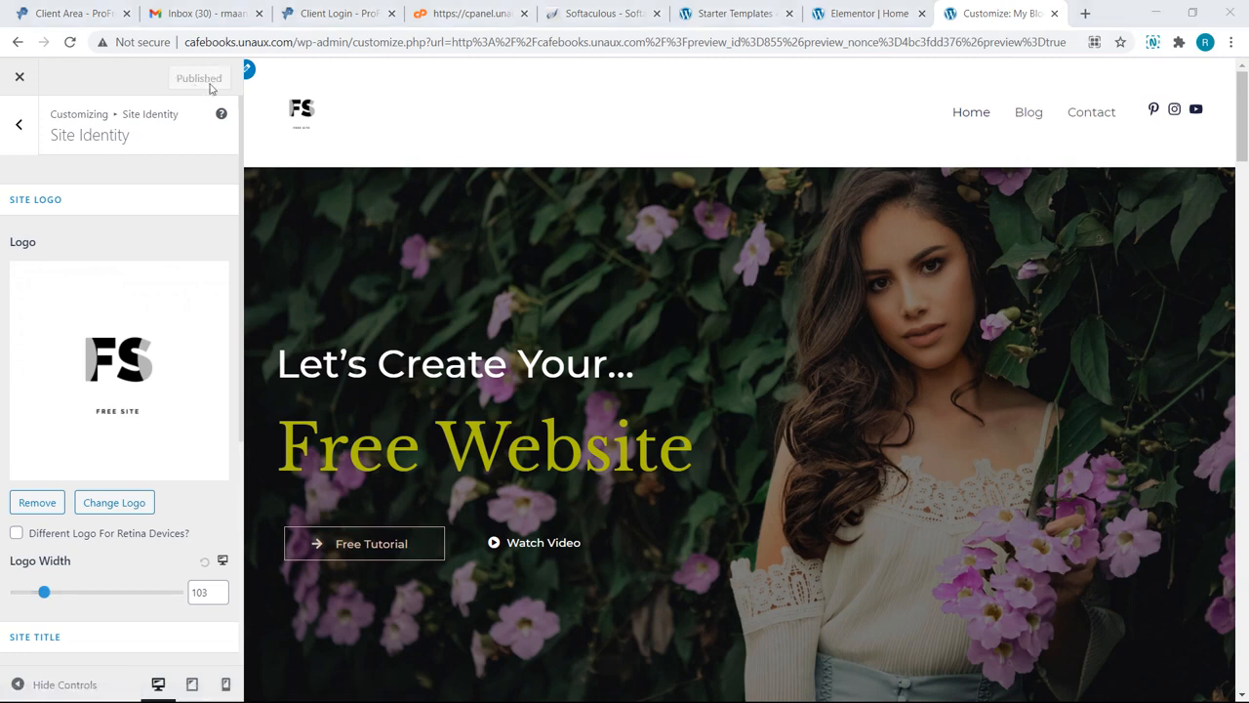
click(22, 77)
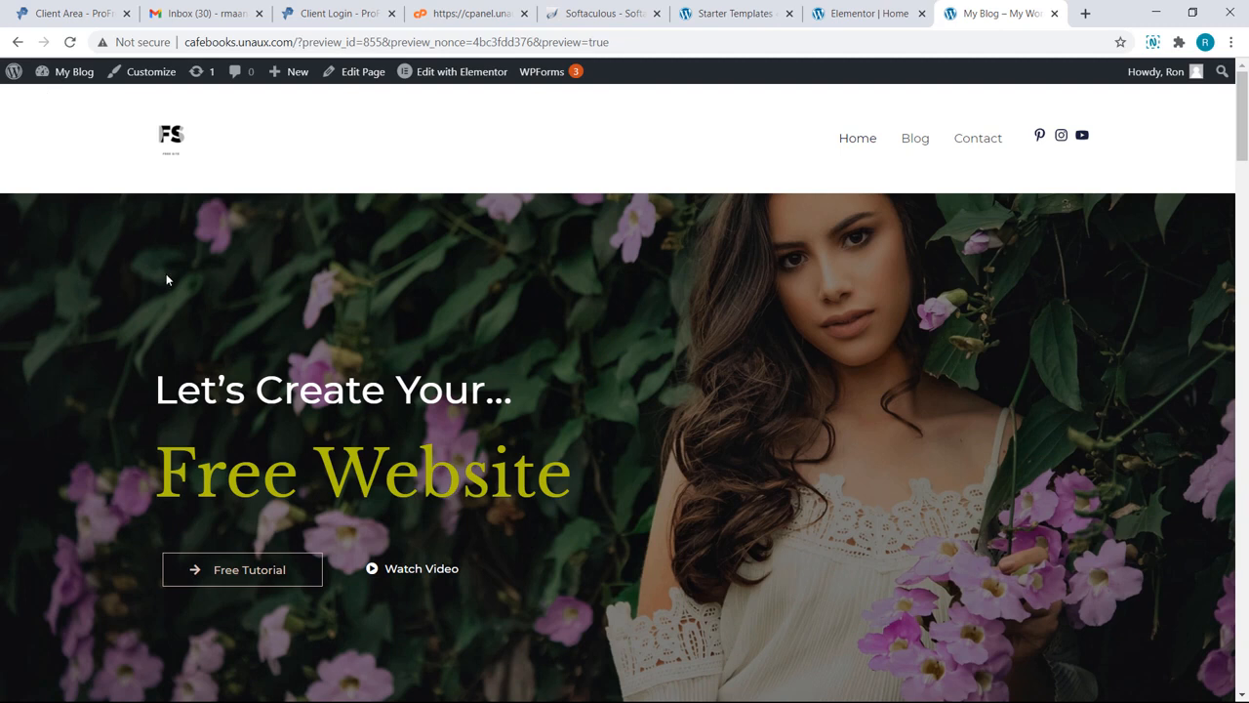
Step: Reopen the Customizer and scroll the preview down to the 'Copyright © 2021 My Blog' footer
click(159, 83)
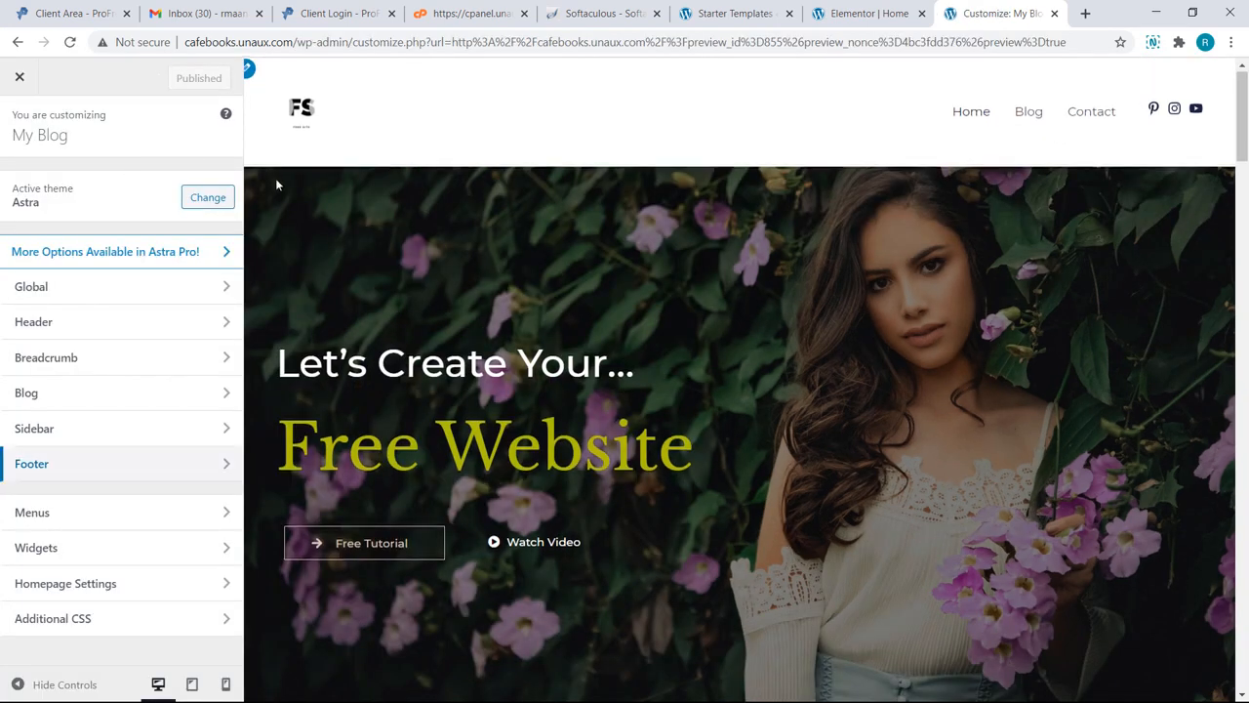
scroll(276, 181, down, 5)
scroll(276, 184, down, 10)
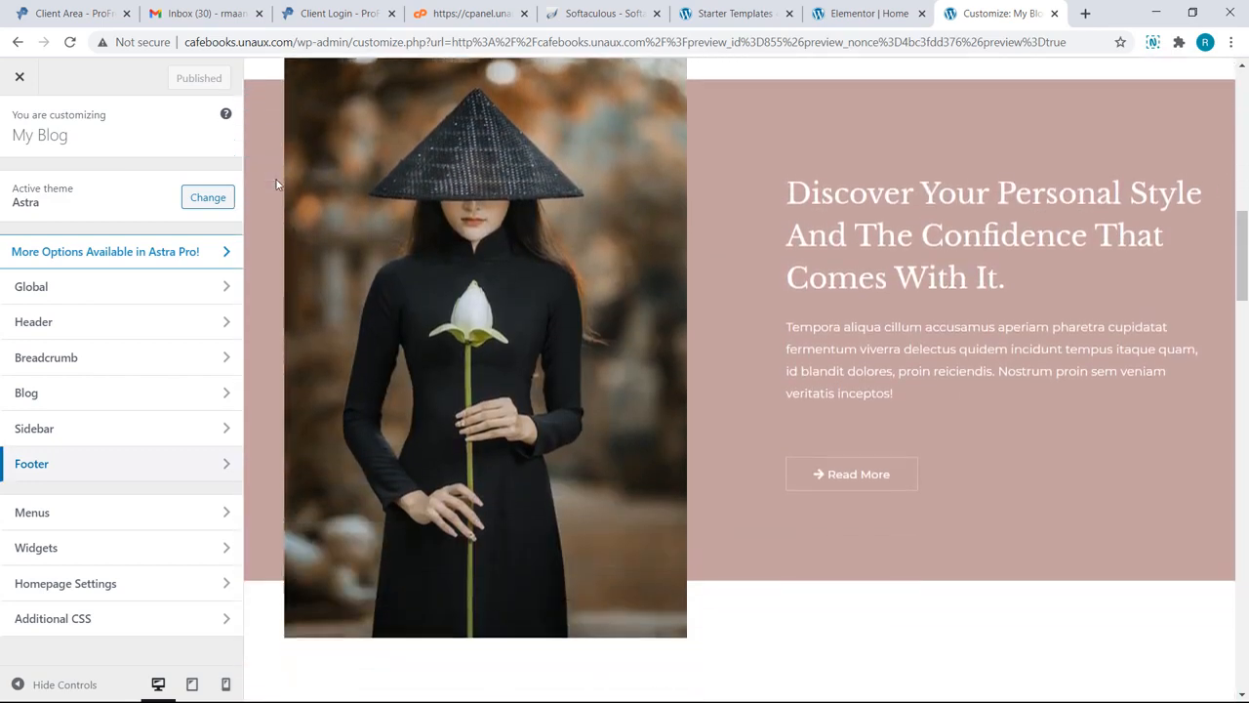
scroll(277, 183, down, 8)
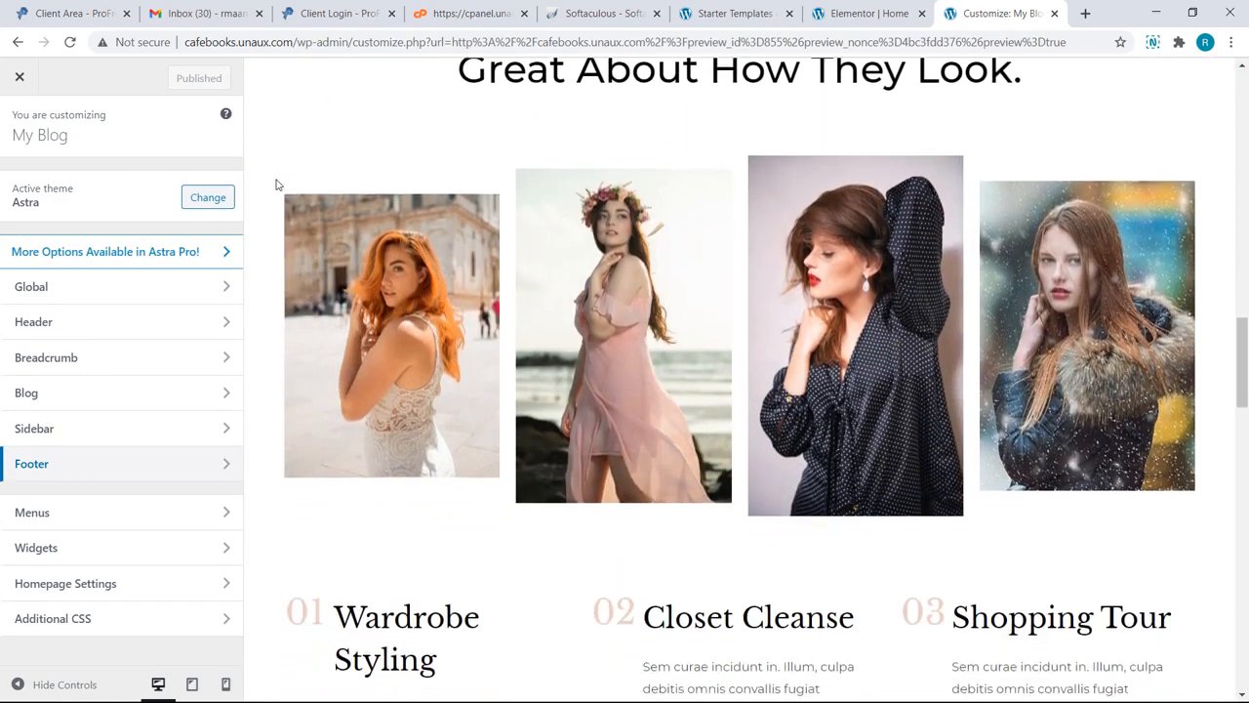
scroll(276, 185, down, 7)
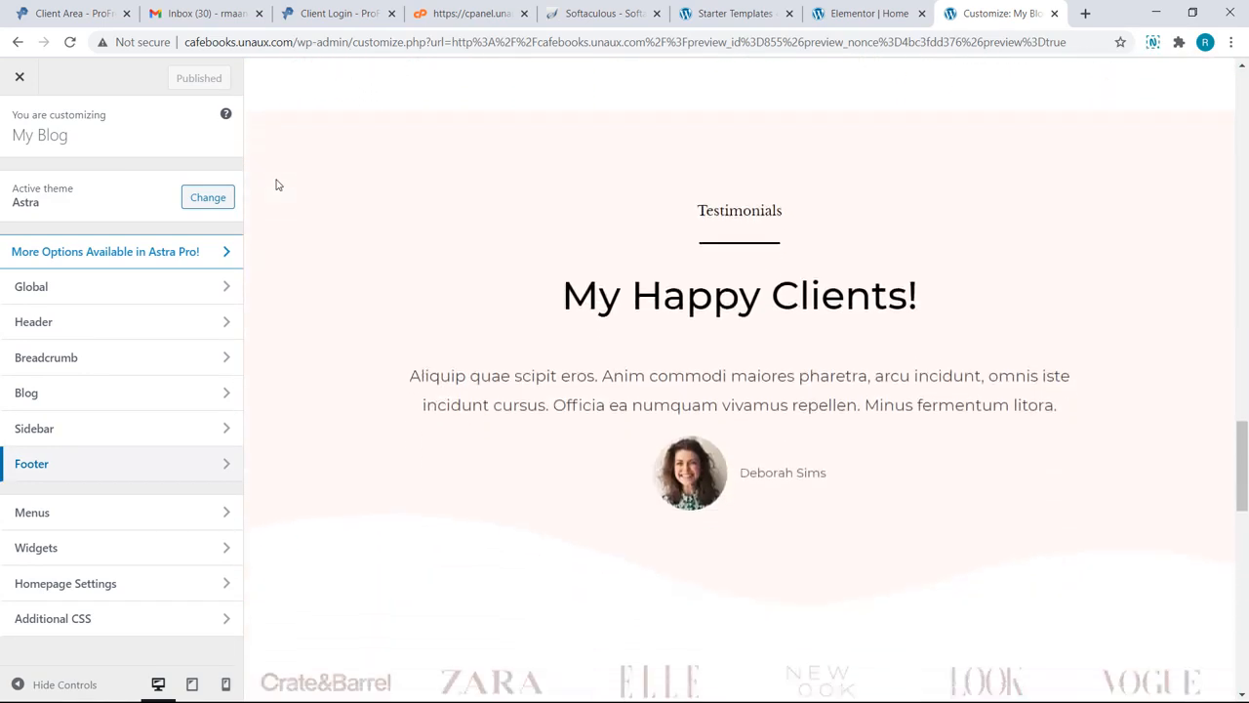
scroll(277, 184, down, 6)
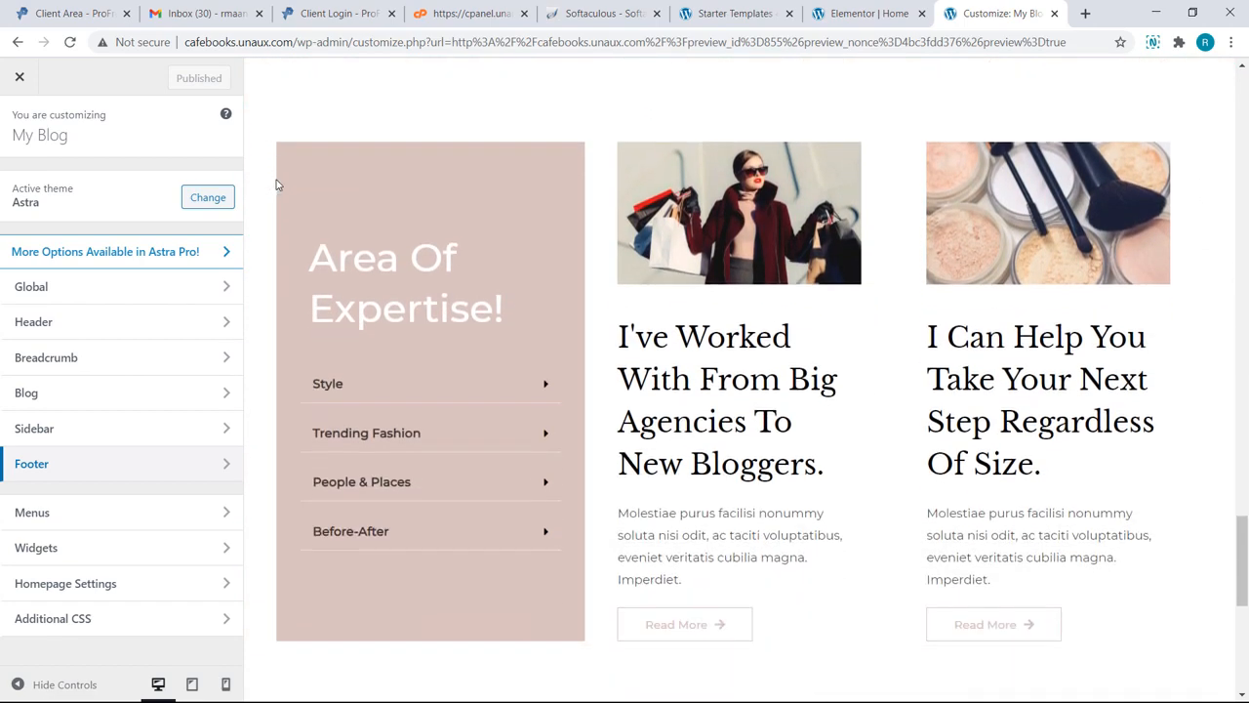
scroll(277, 184, down, 4)
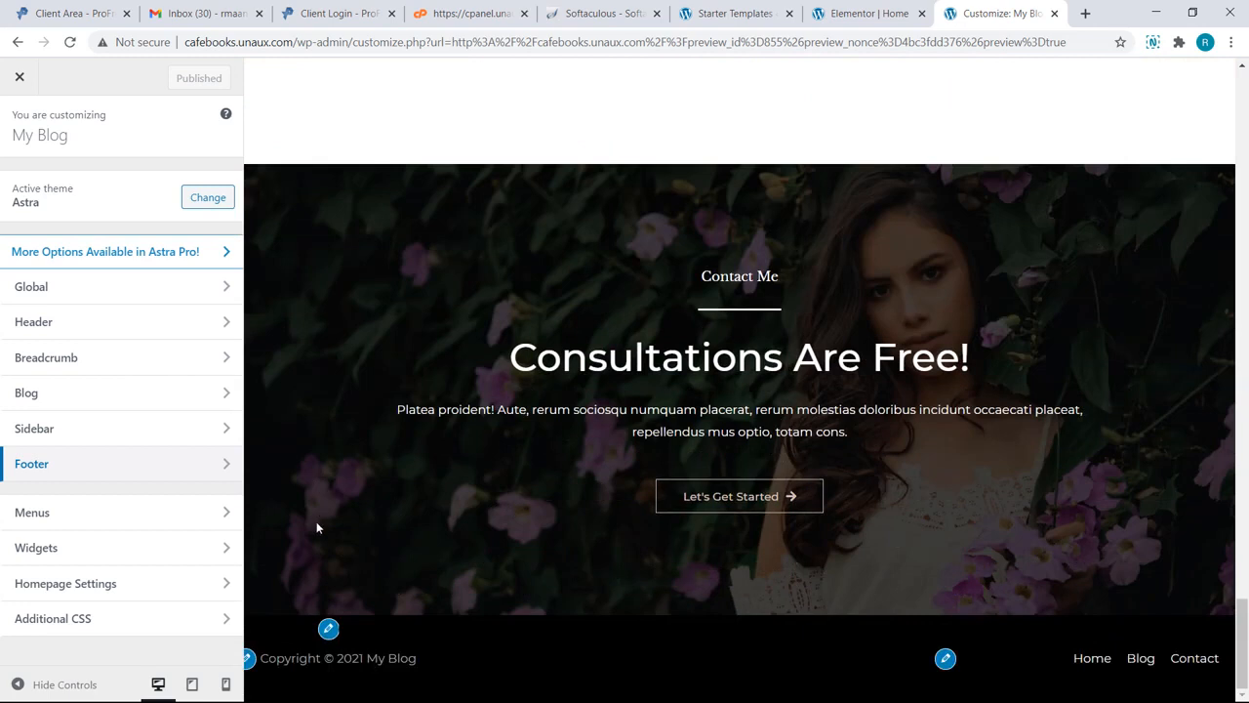
Step: Set Footer Bar Section 1 to 'Copyright © Free Website', Section 2 to None, centred layout, then publish
click(227, 468)
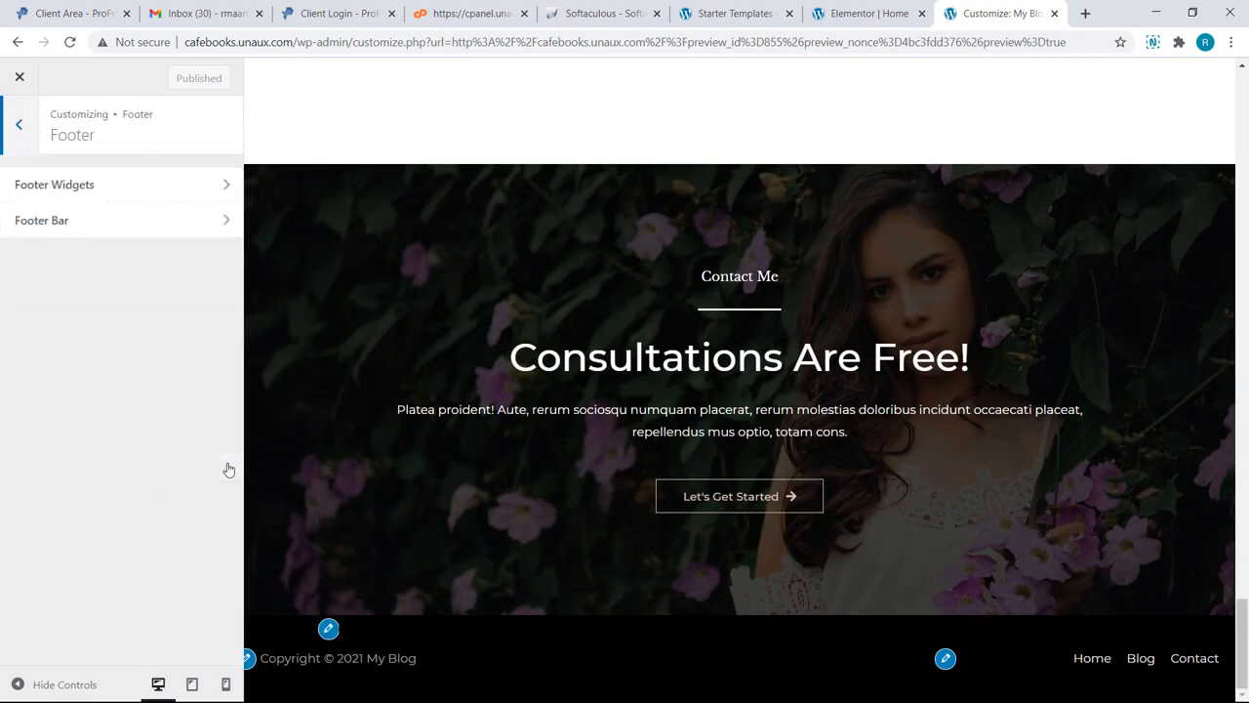
click(191, 234)
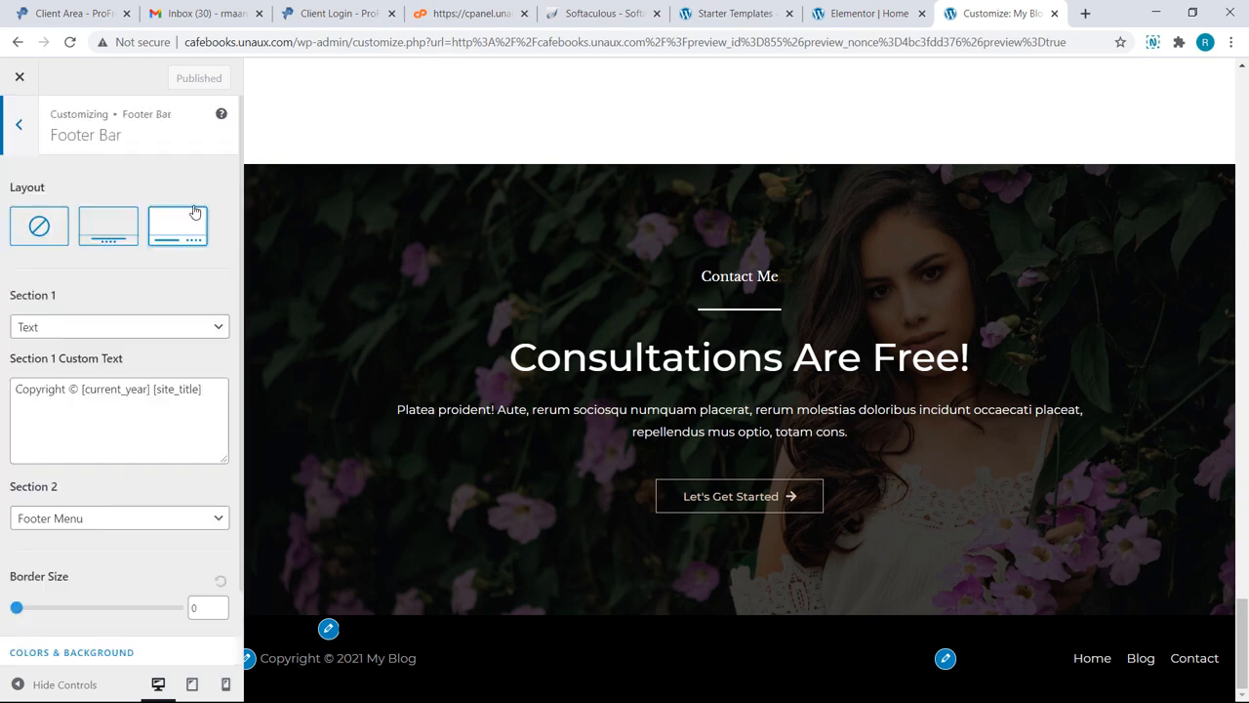
click(205, 388)
drag(203, 388, 82, 388)
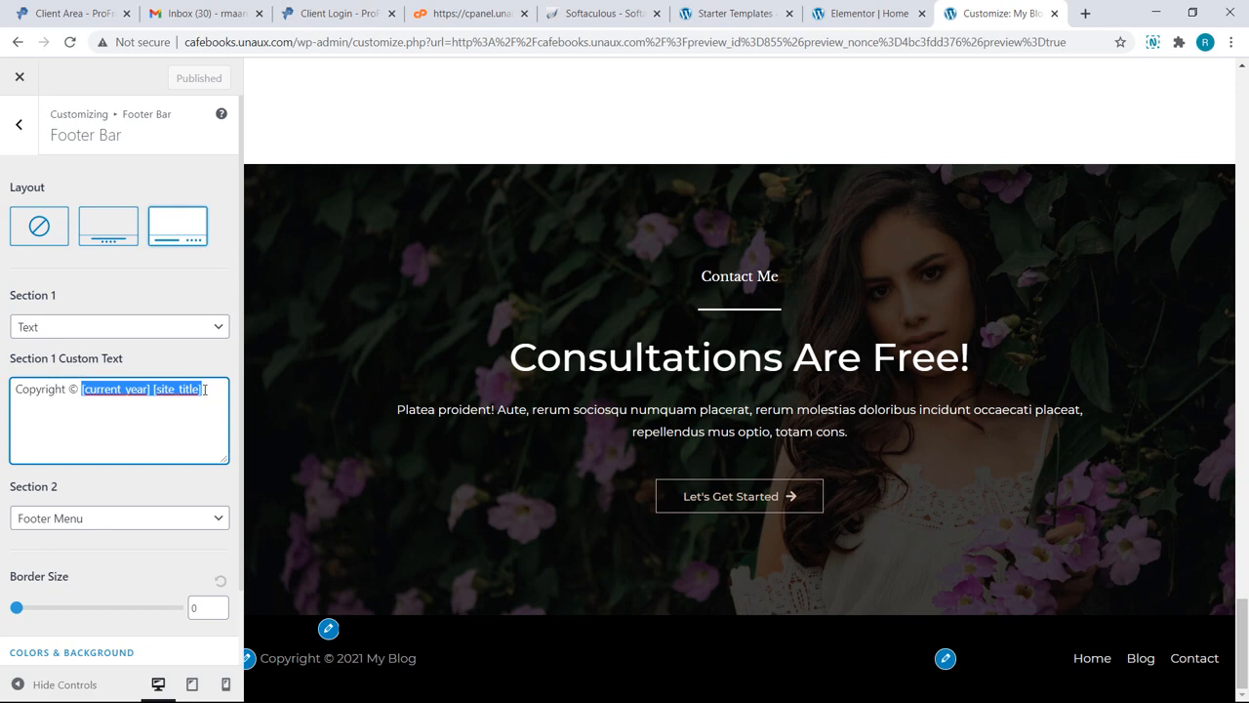
text(Free Website)
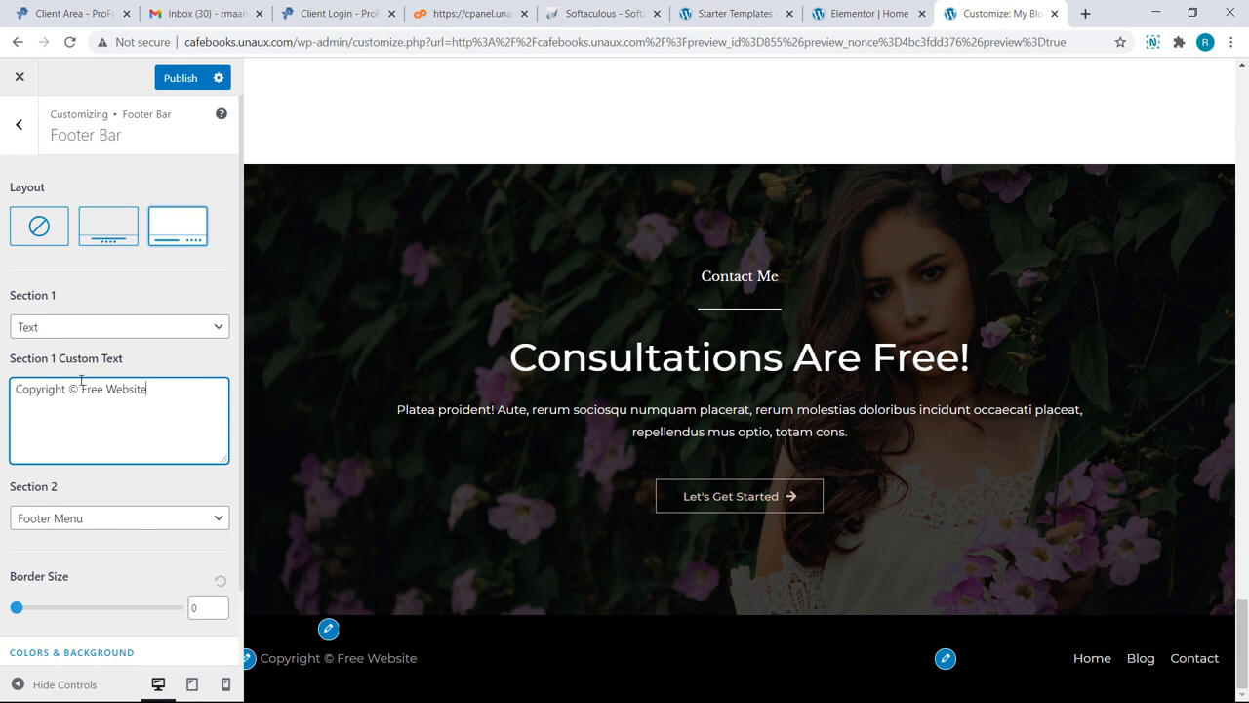
click(94, 526)
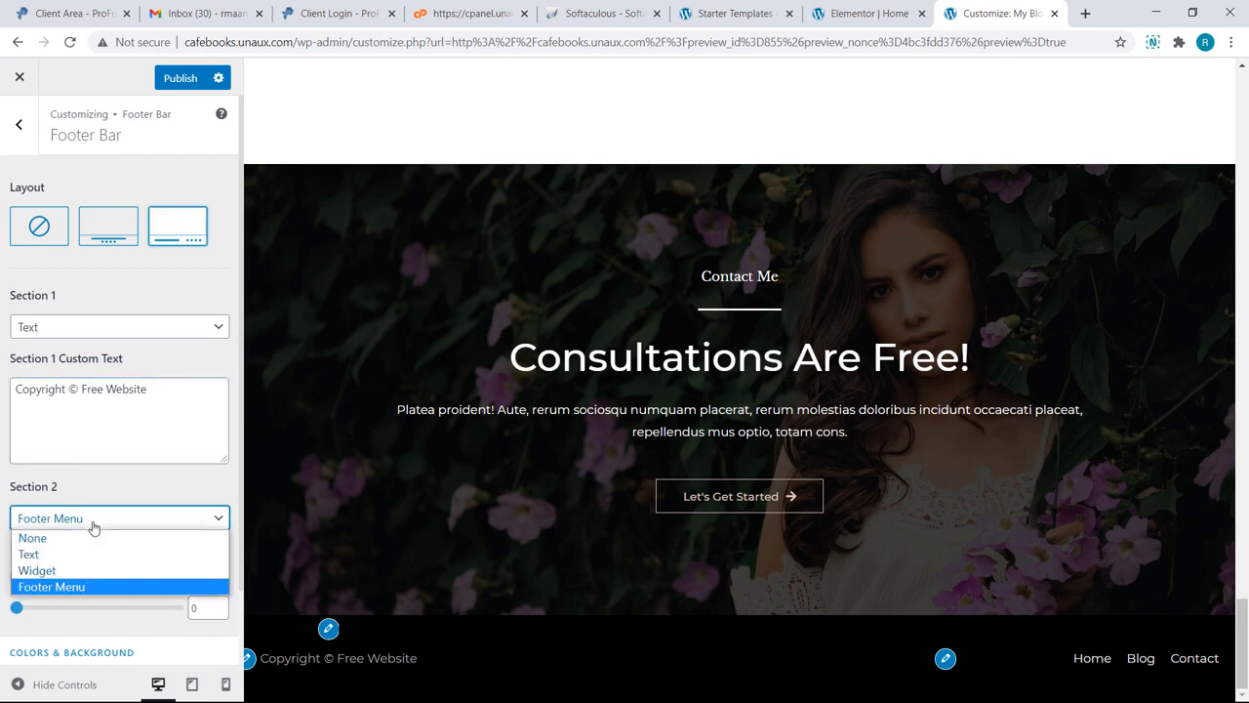
click(94, 541)
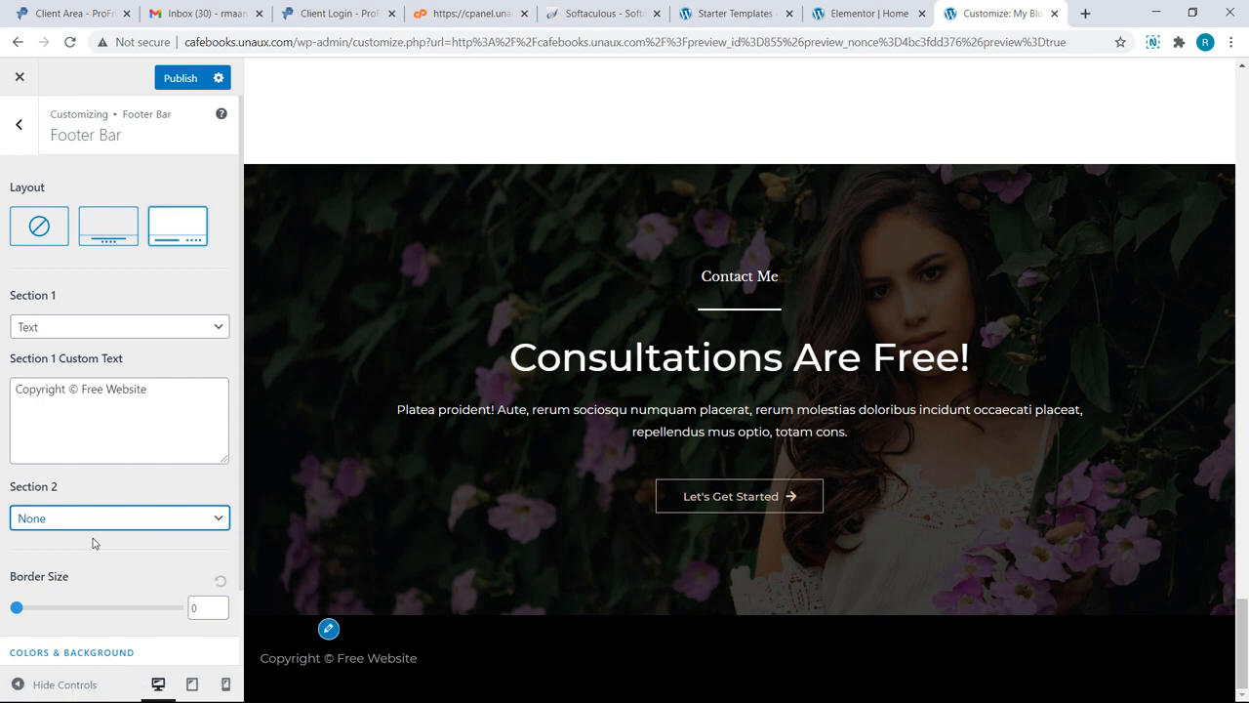
click(104, 242)
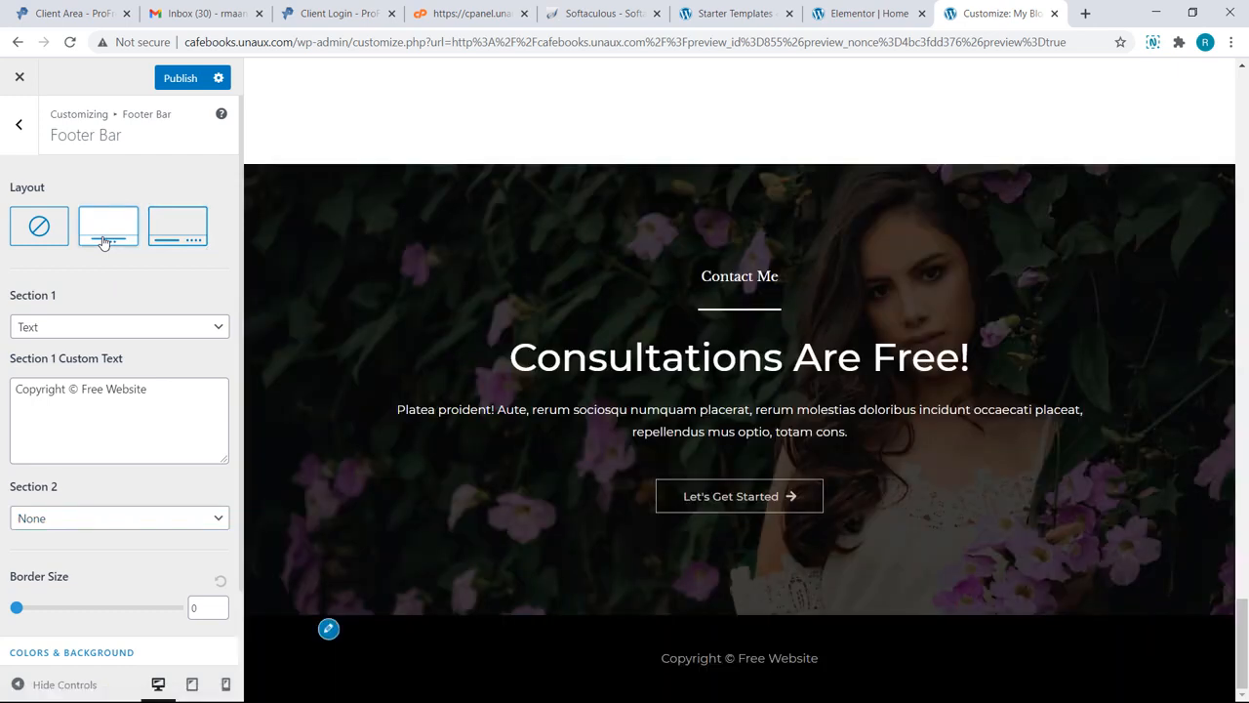
click(177, 86)
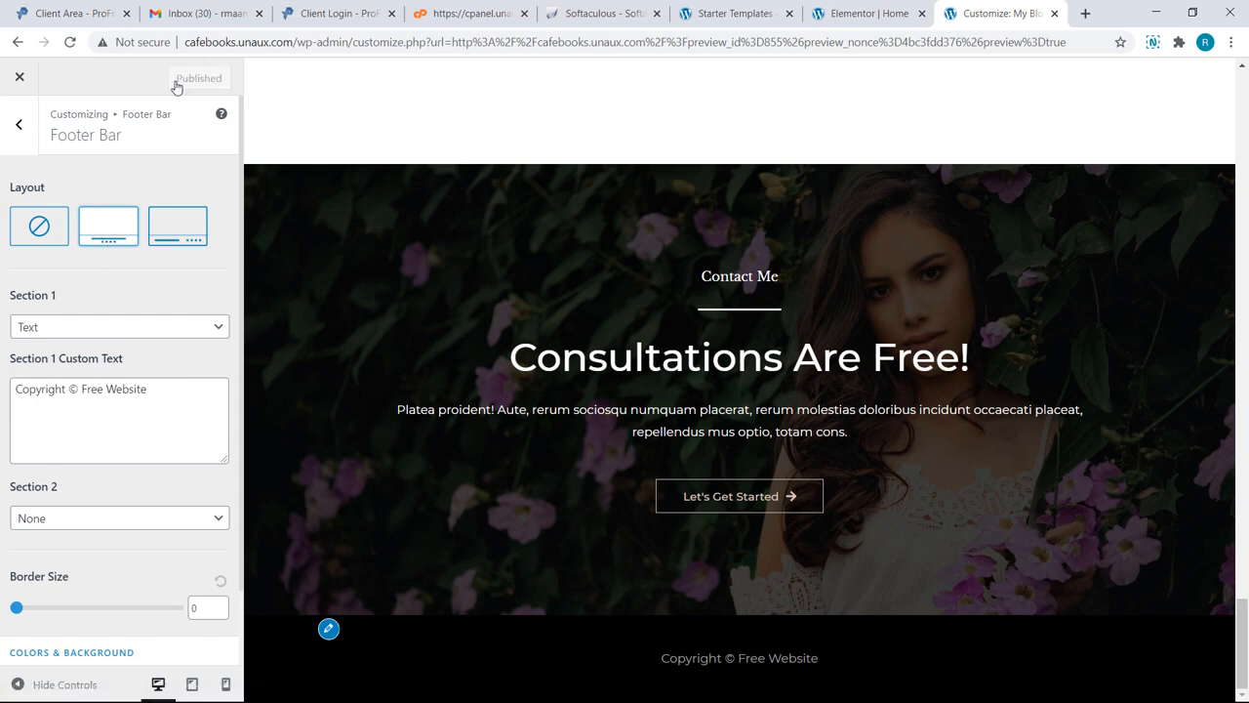
Step: Return to the live site and choose + New > Page from the admin bar
click(21, 77)
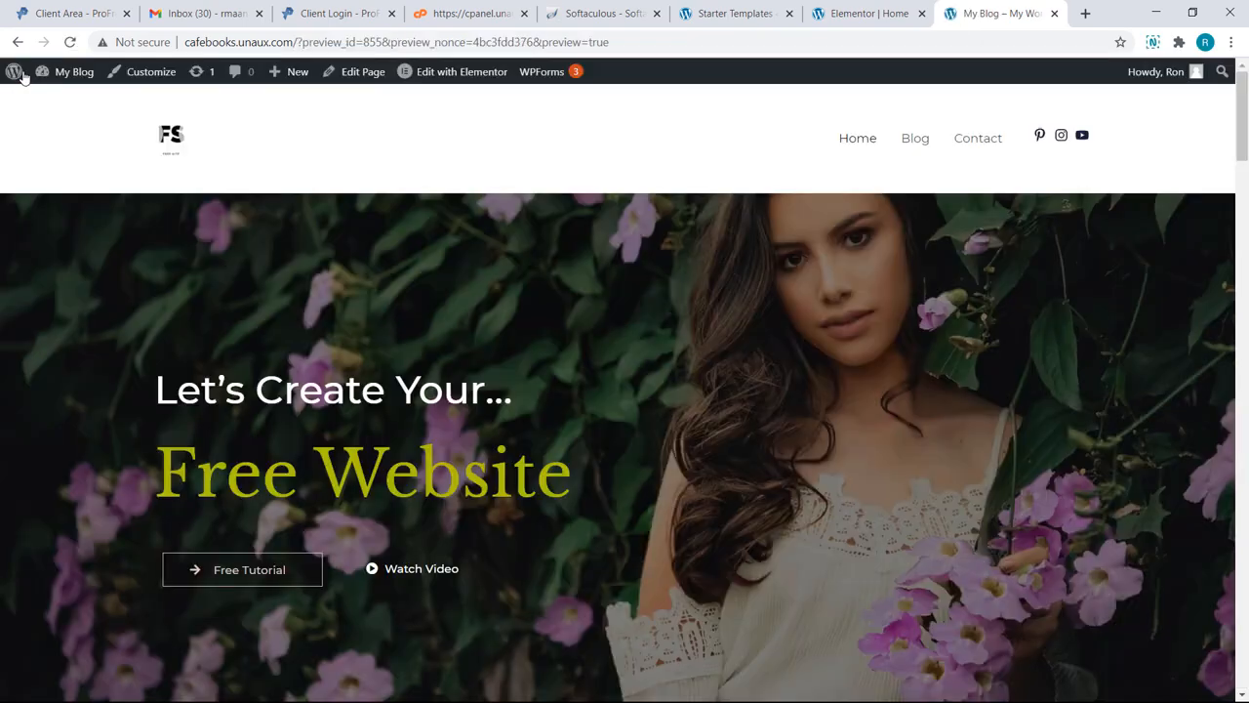
scroll(23, 139, down, 10)
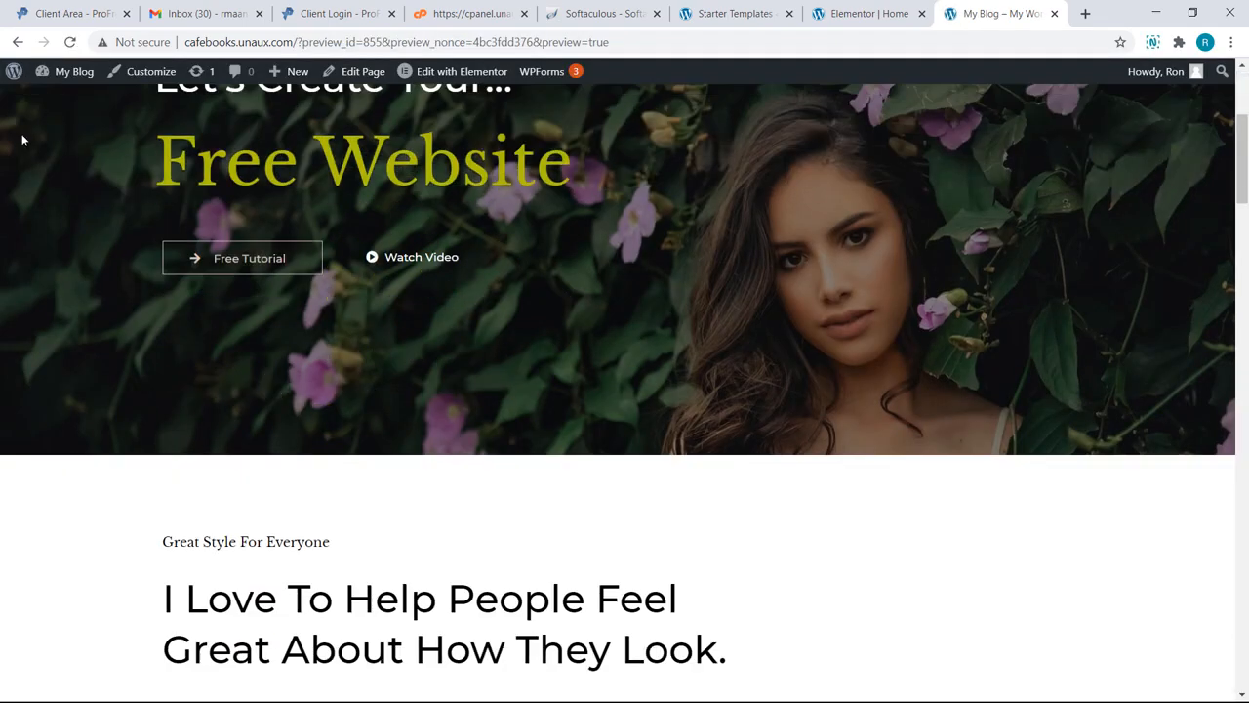
scroll(23, 139, down, 10)
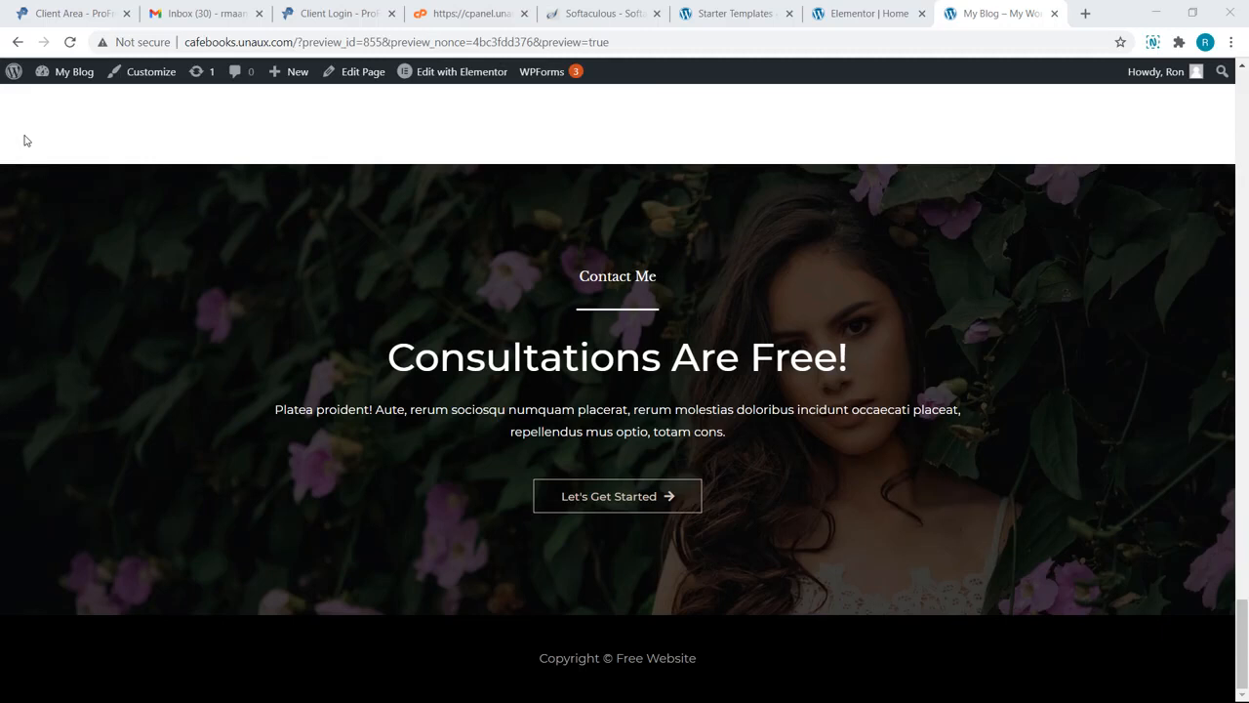
mouse_move(263, 84)
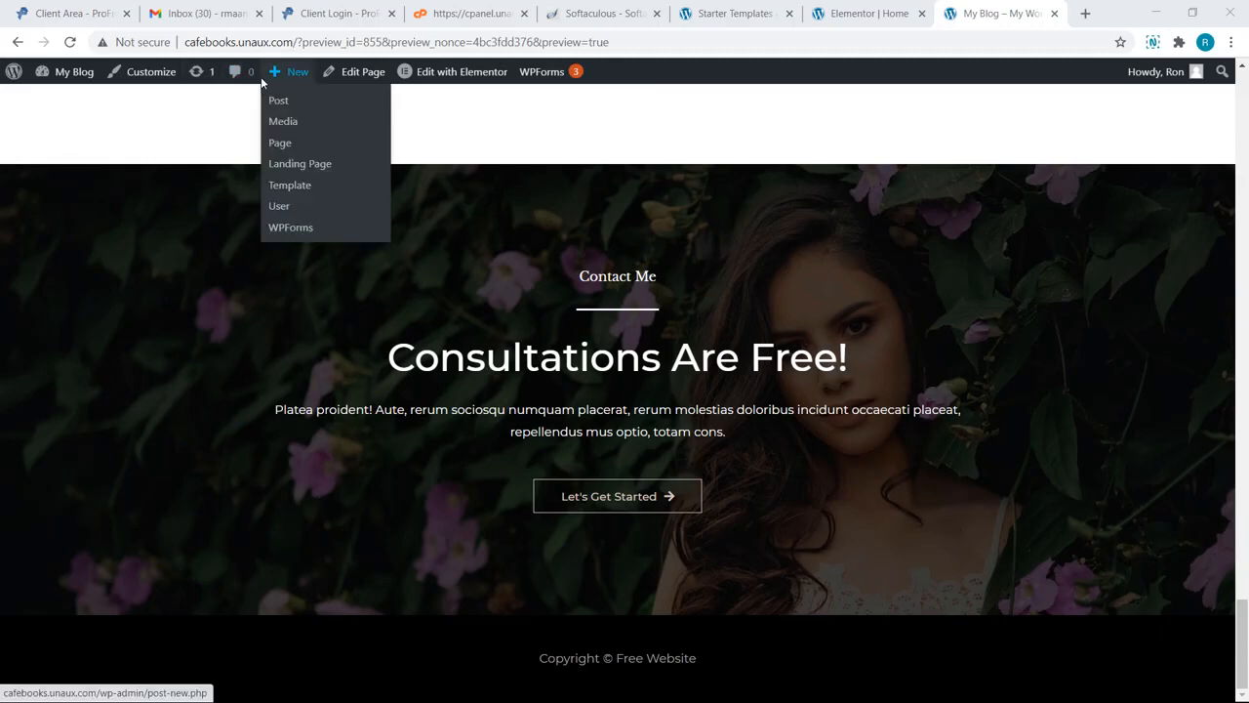
click(280, 144)
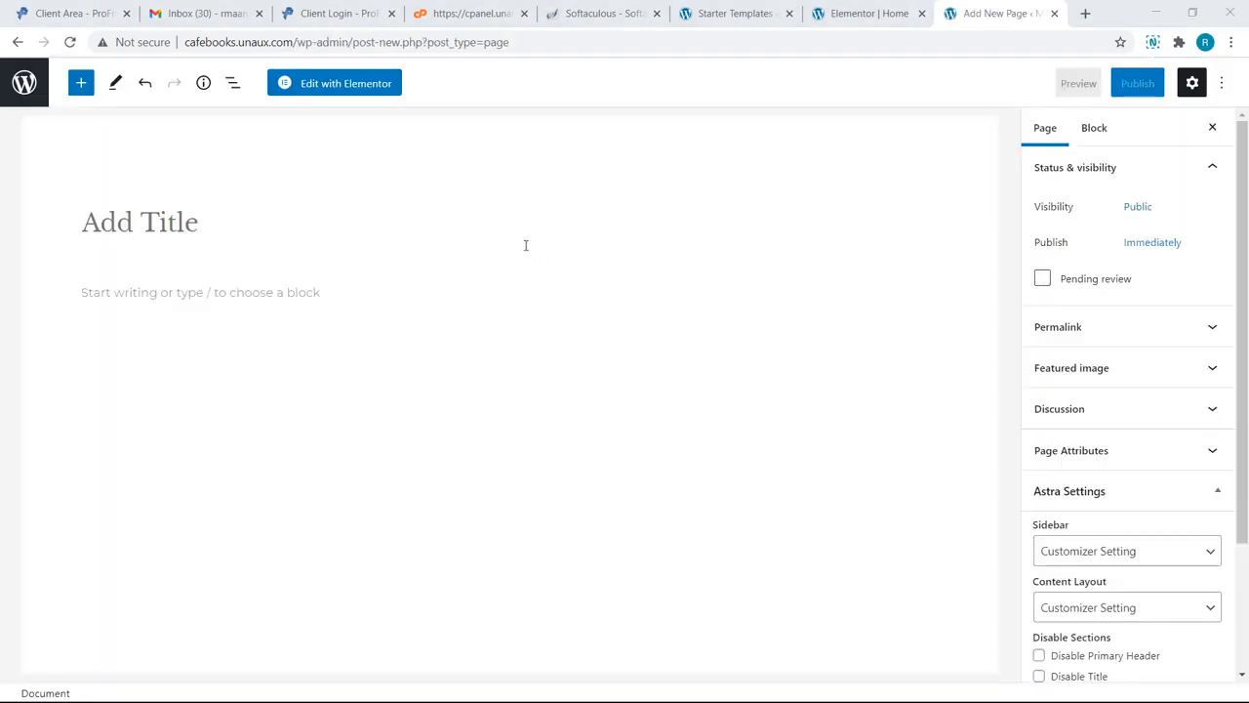
Step: Enter 'Free Website Design' as the page title and switch to Edit with Elementor
click(331, 236)
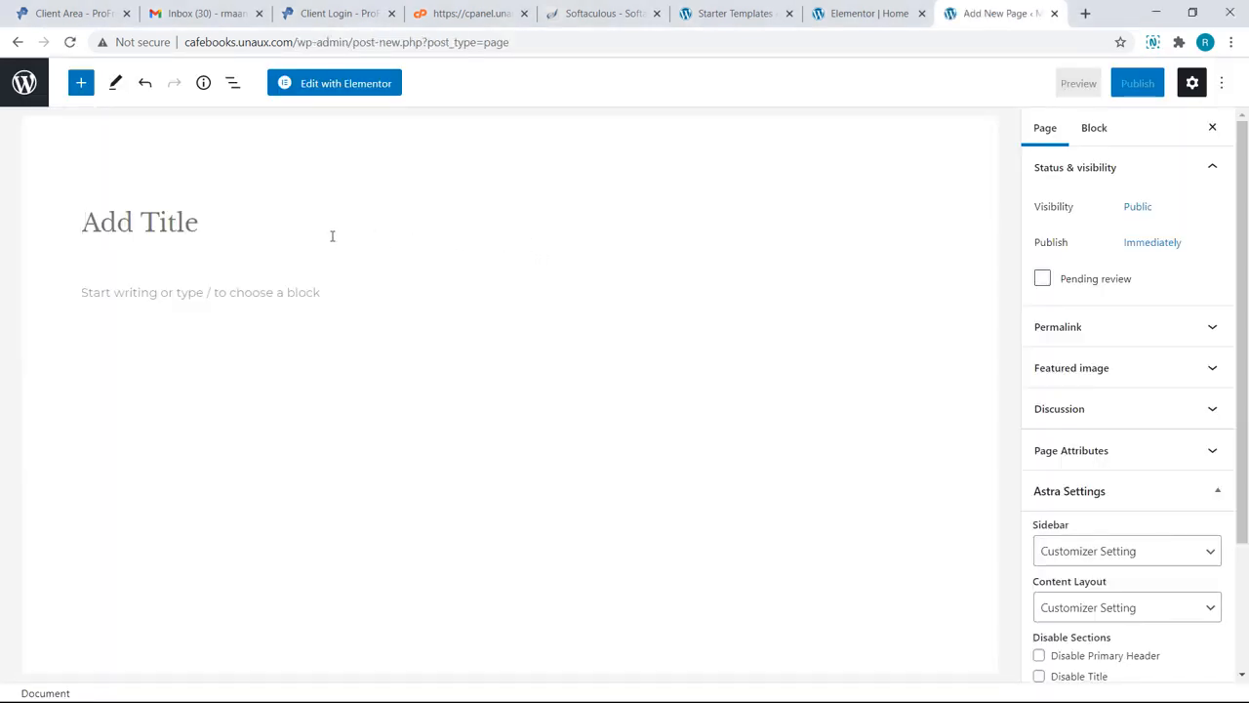
text(Free )
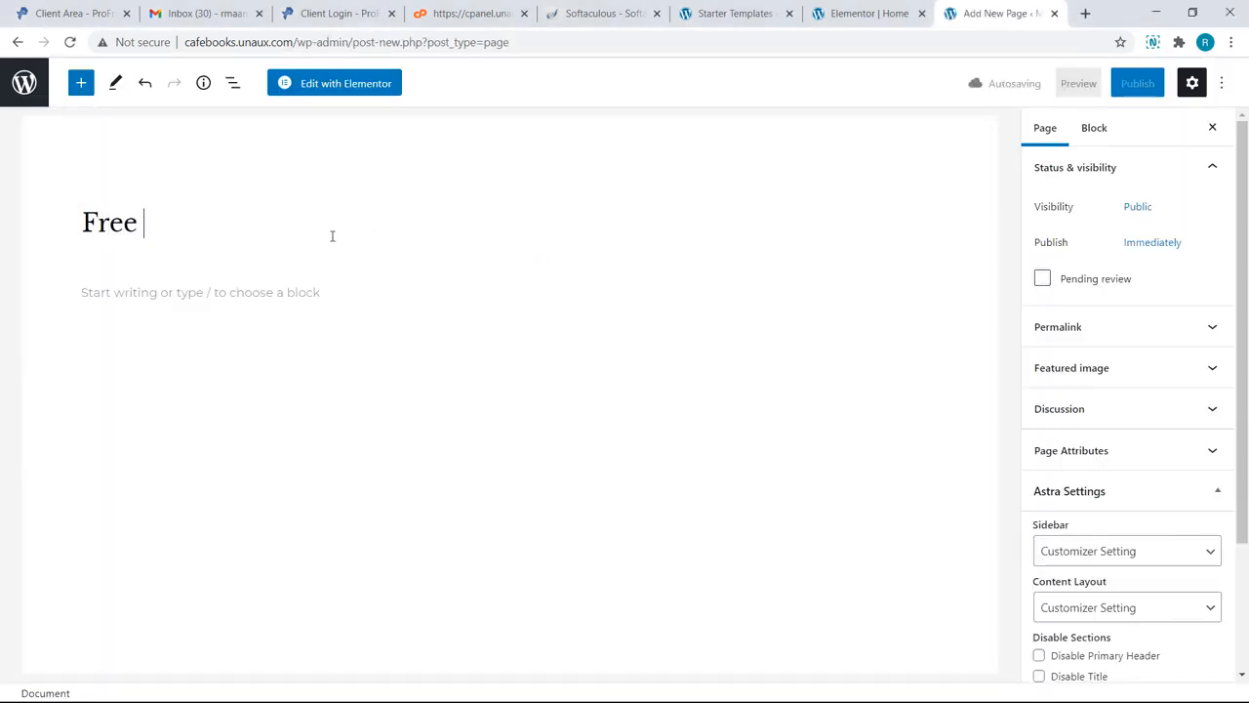
text(Website Design)
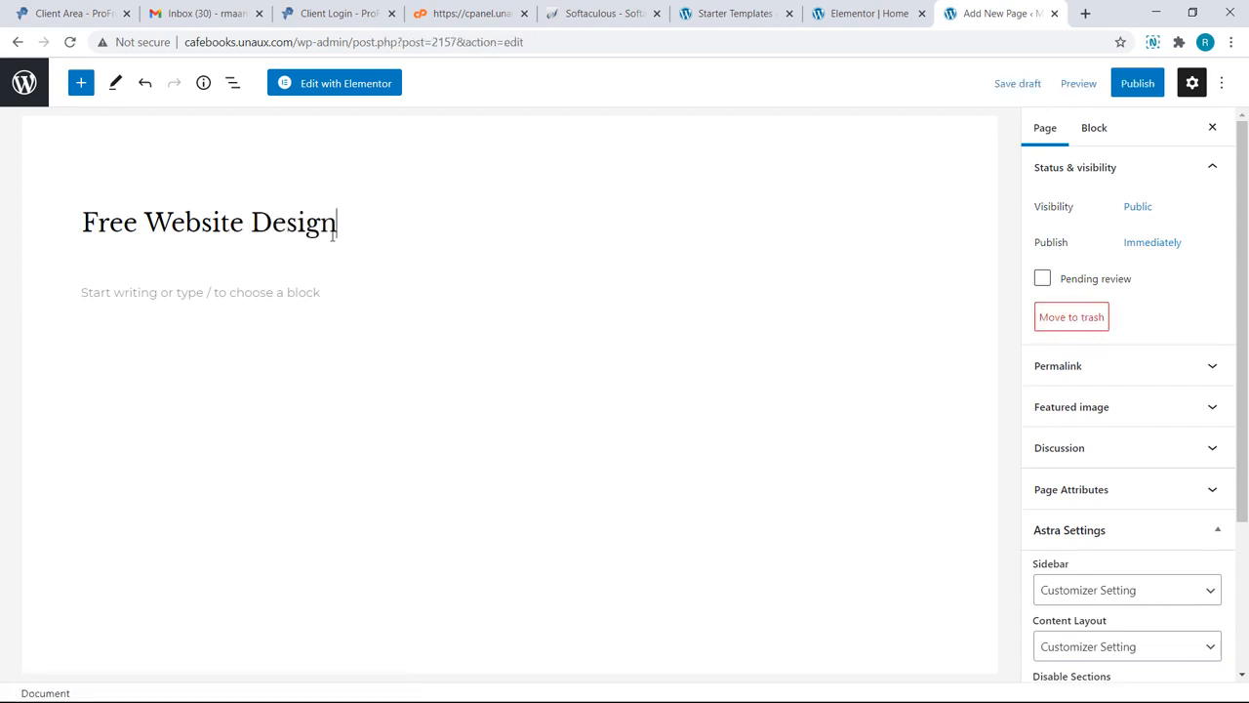
click(338, 92)
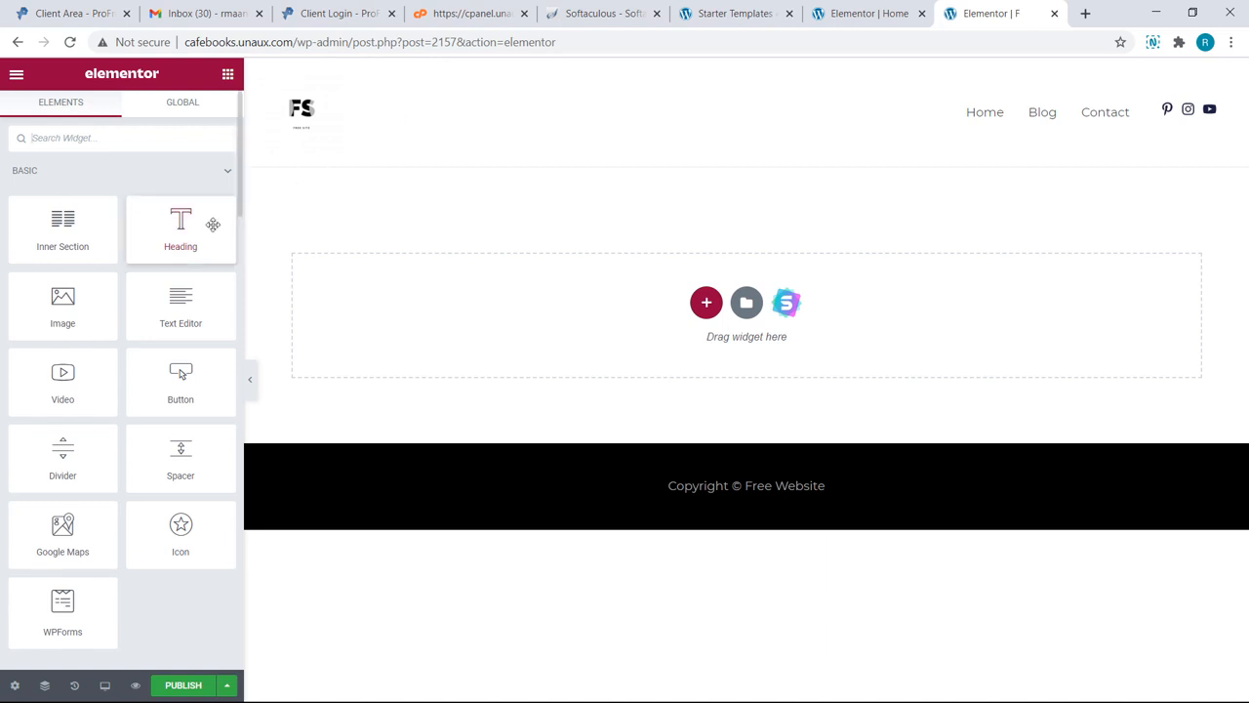
Step: Add a heading to the empty page that reads 'Free Website Templates'
drag(213, 225, 505, 316)
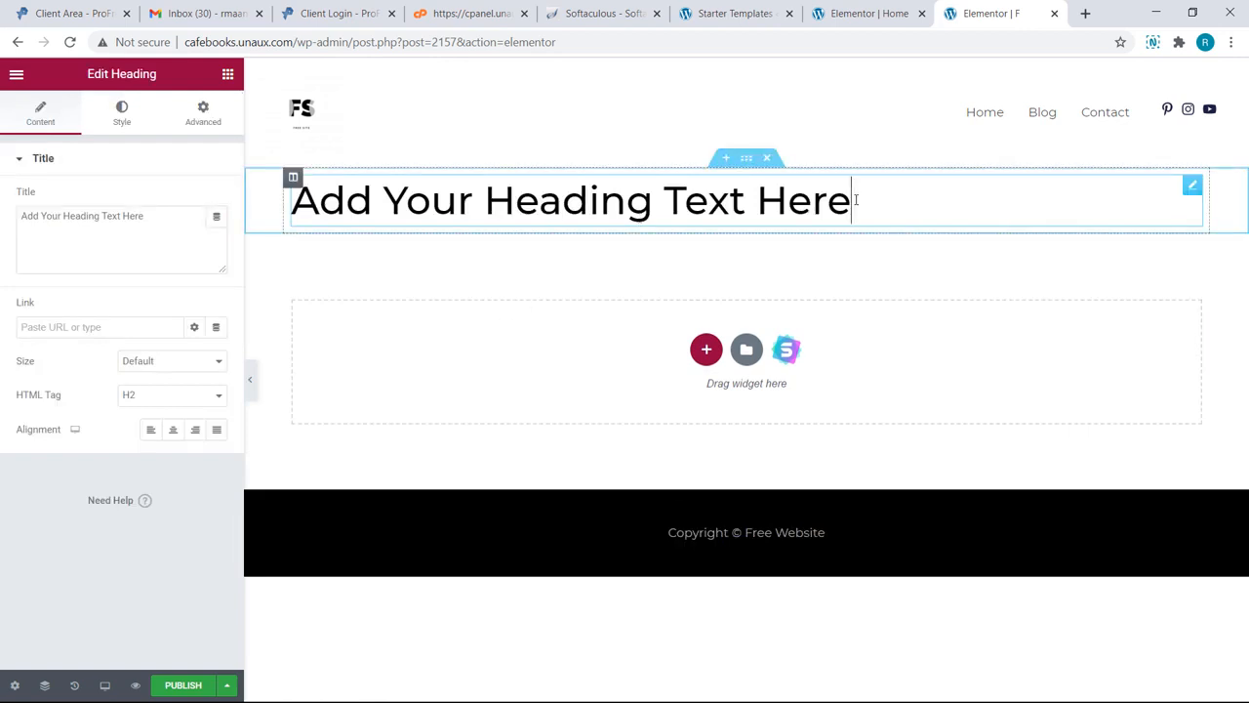
key(BackSpace)
key(BackSpace)
key(BackSpace)
key(BackSpace)
key(BackSpace)
key(BackSpace)
key(BackSpace)
key(BackSpace)
key(BackSpace)
key(BackSpace)
key(BackSpace)
key(BackSpace)
key(BackSpace)
key(BackSpace)
key(BackSpace)
key(BackSpace)
key(BackSpace)
key(BackSpace)
key(BackSpace)
key(BackSpace)
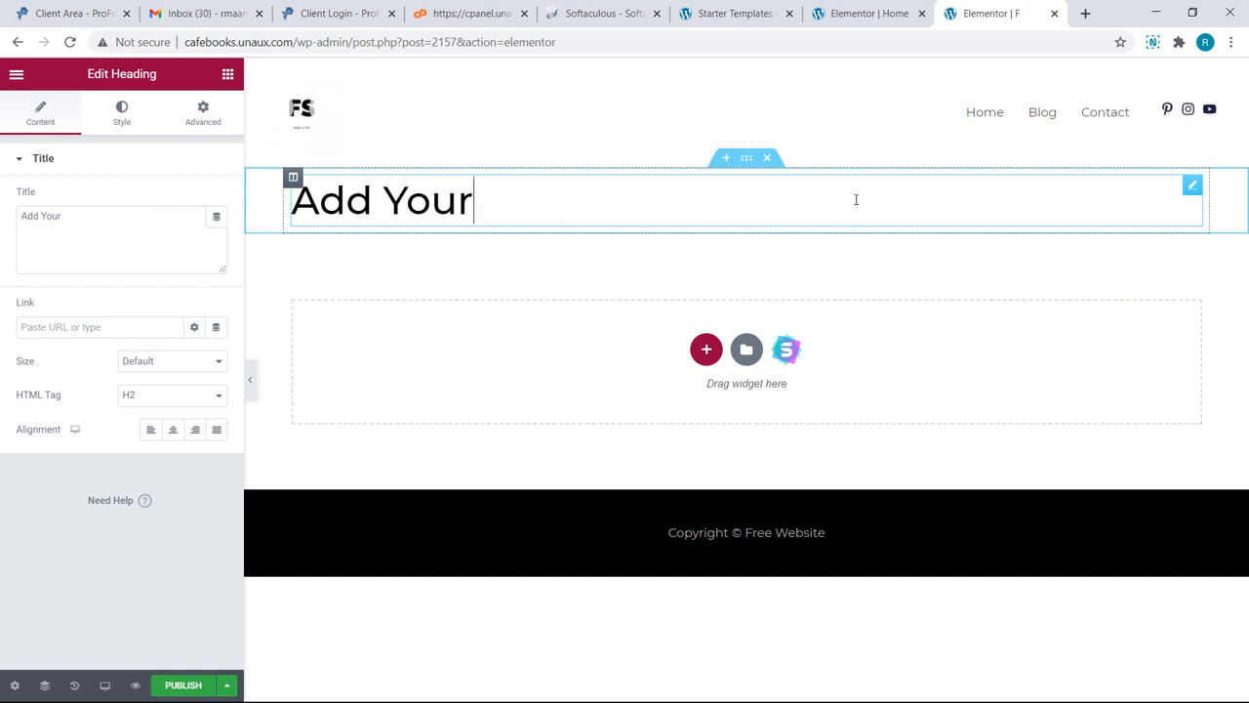
key(BackSpace)
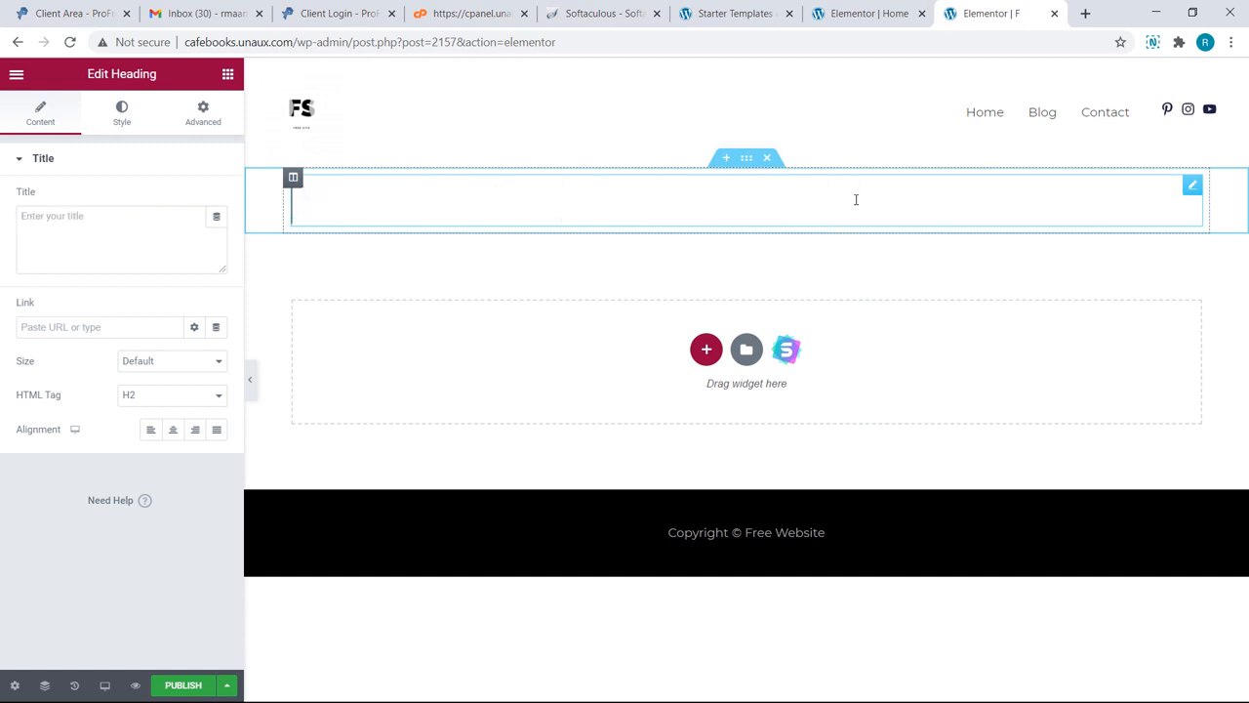
click(856, 200)
text(Free We)
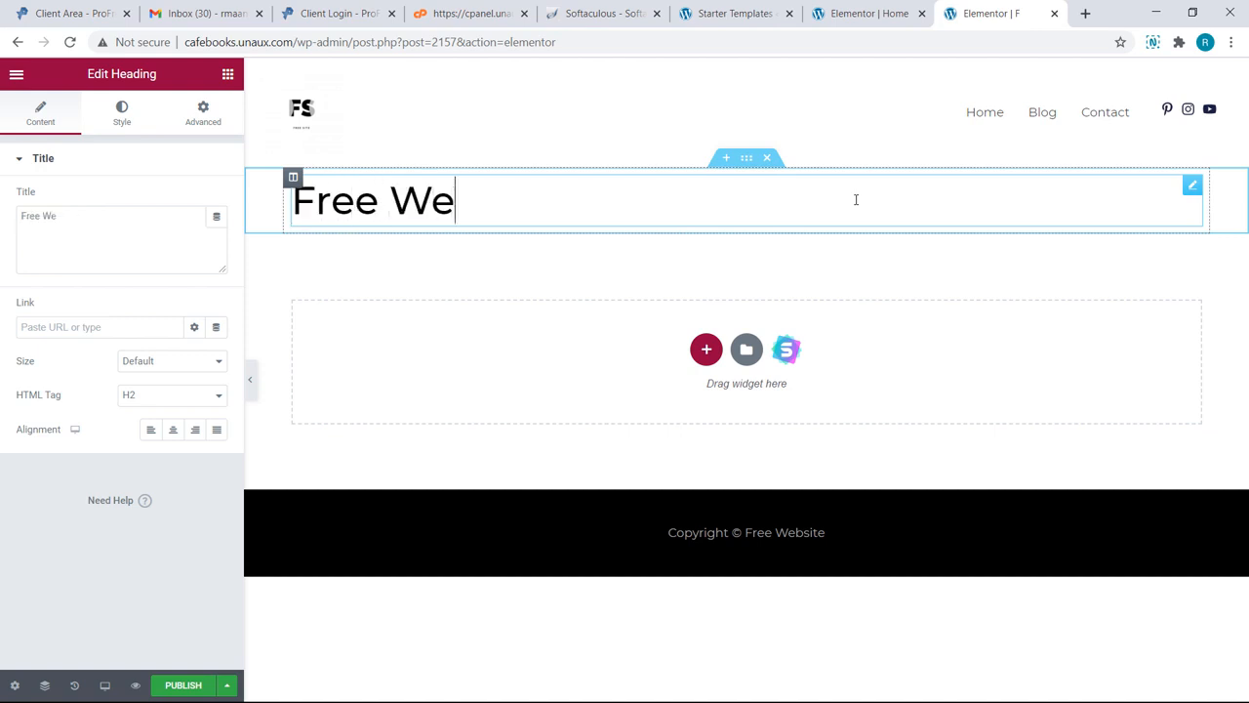
text(bsite Temp)
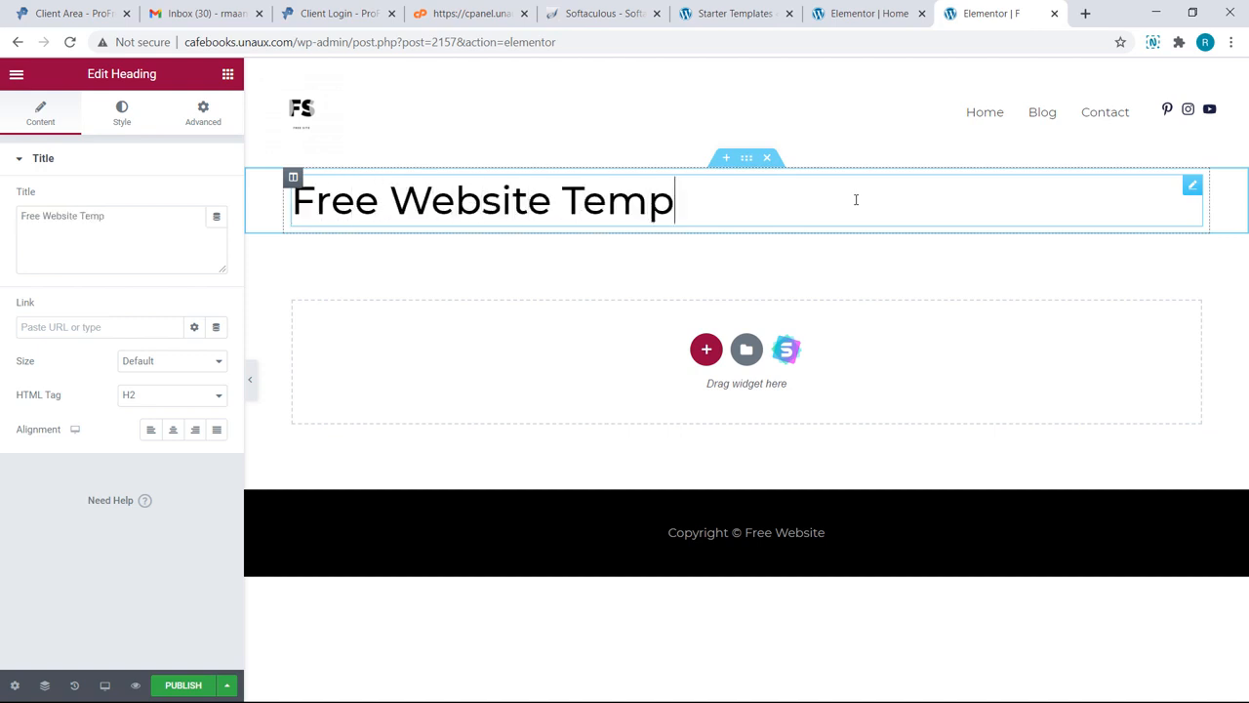
text(lates)
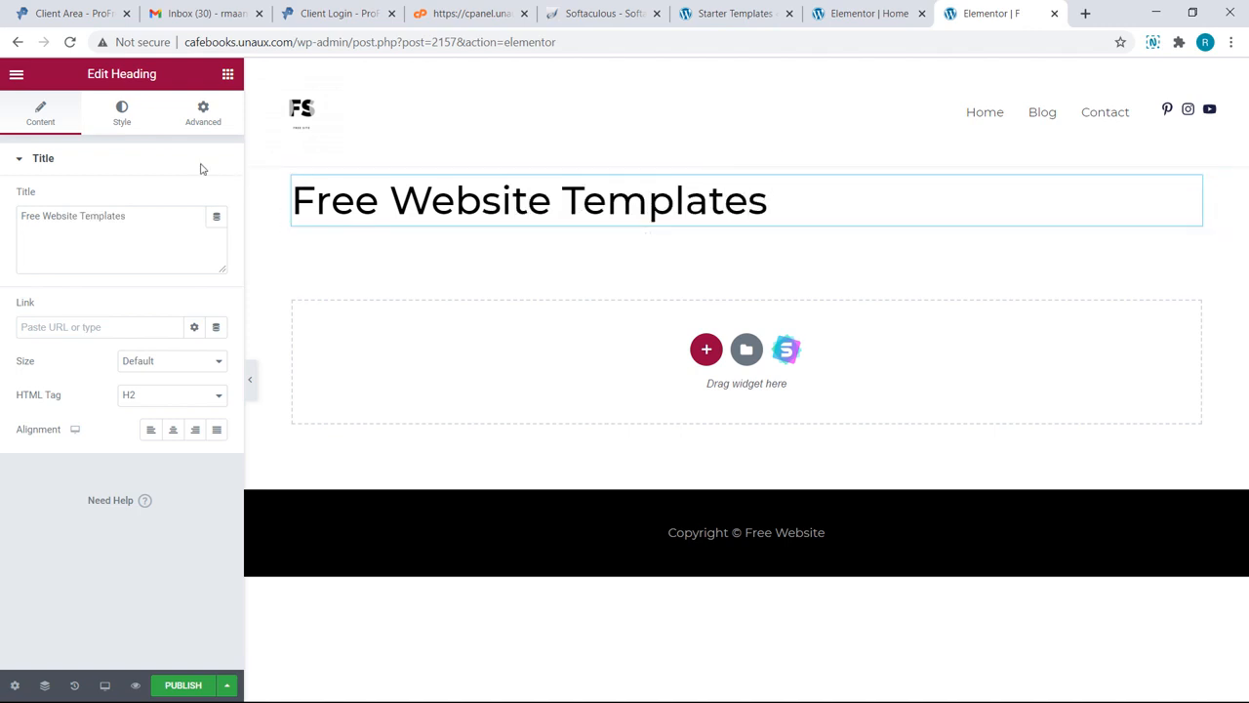
Step: Colour the heading text reddish-brown, #9D5151
click(122, 114)
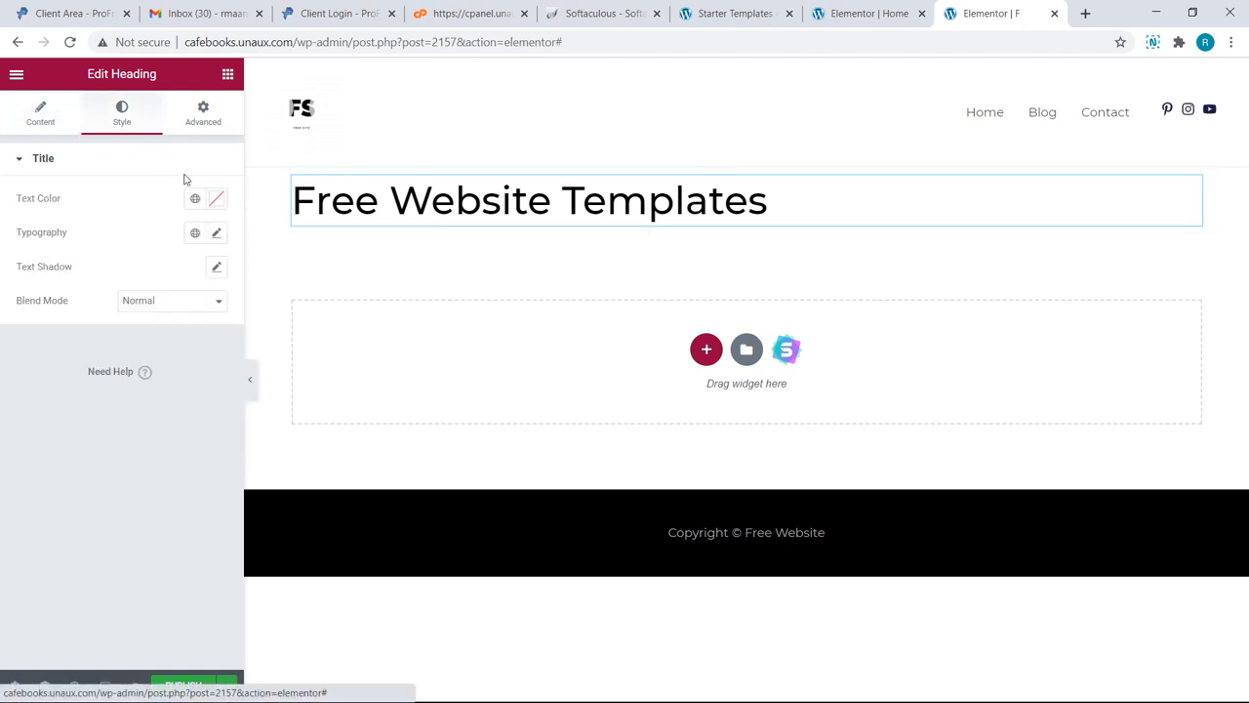
click(216, 200)
click(161, 283)
drag(161, 283, 119, 311)
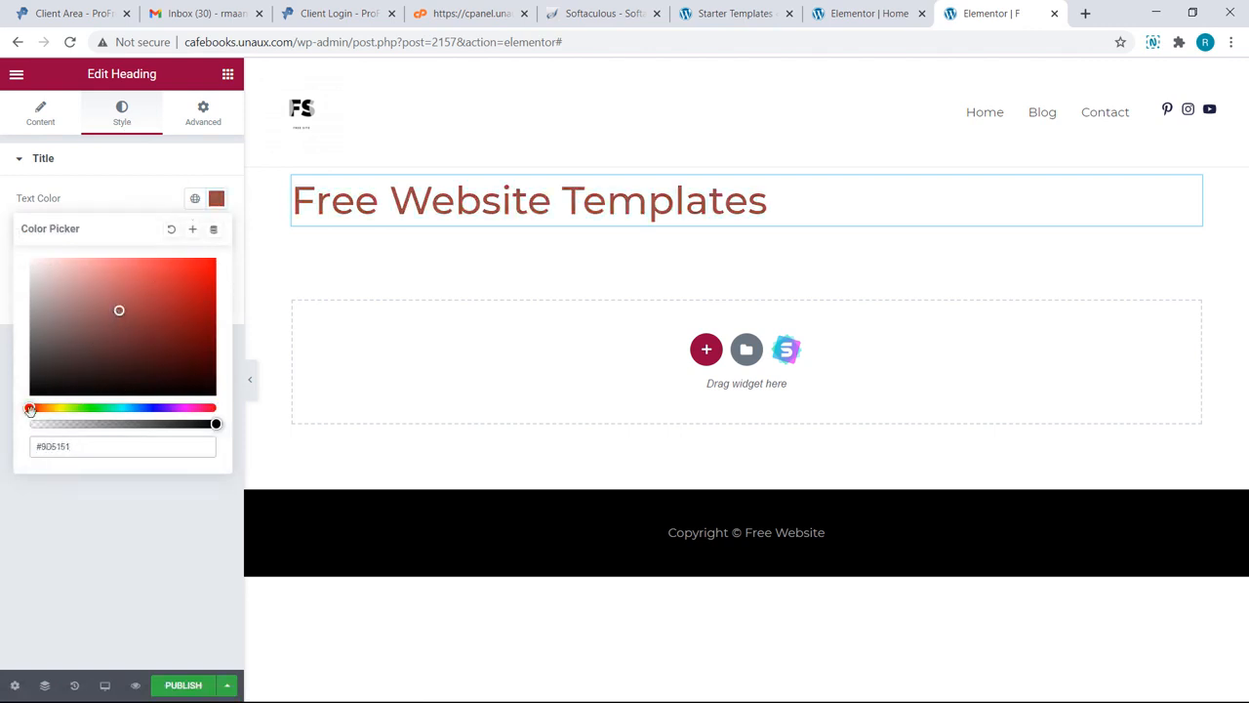
Step: Shift the heading colour to muted pink #9D5165 and start a new section beneath it
drag(31, 409, 208, 403)
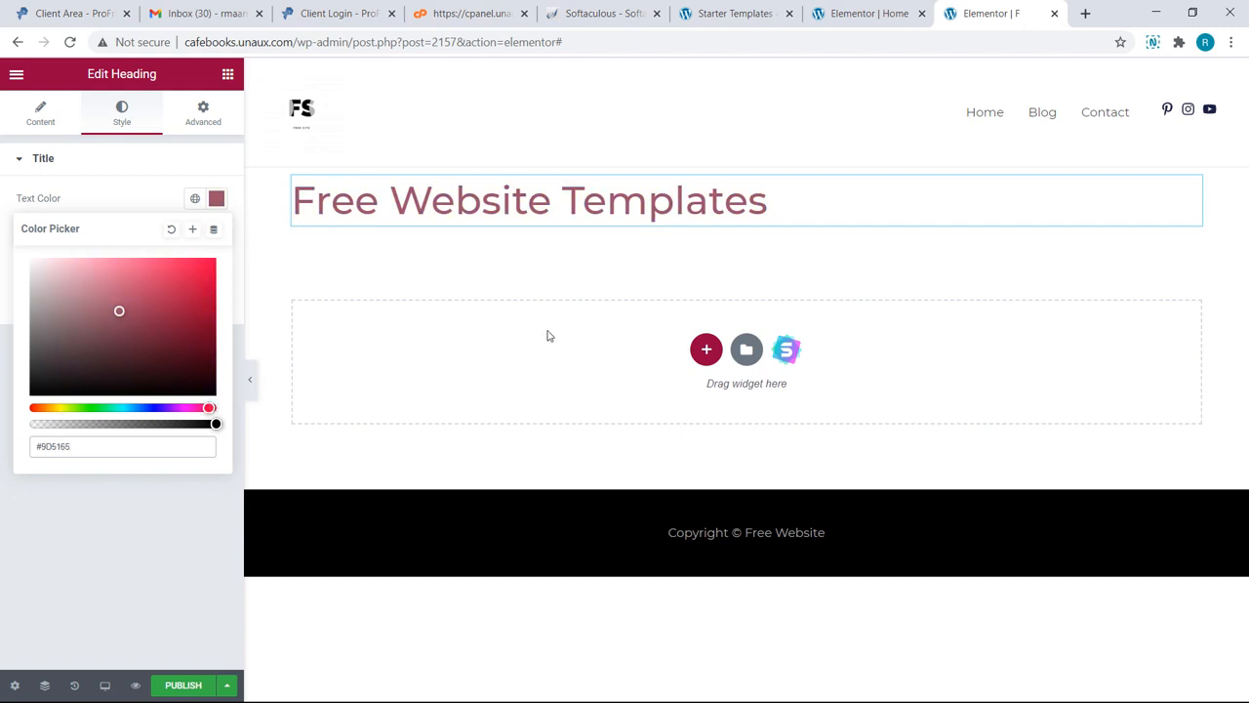
click(706, 350)
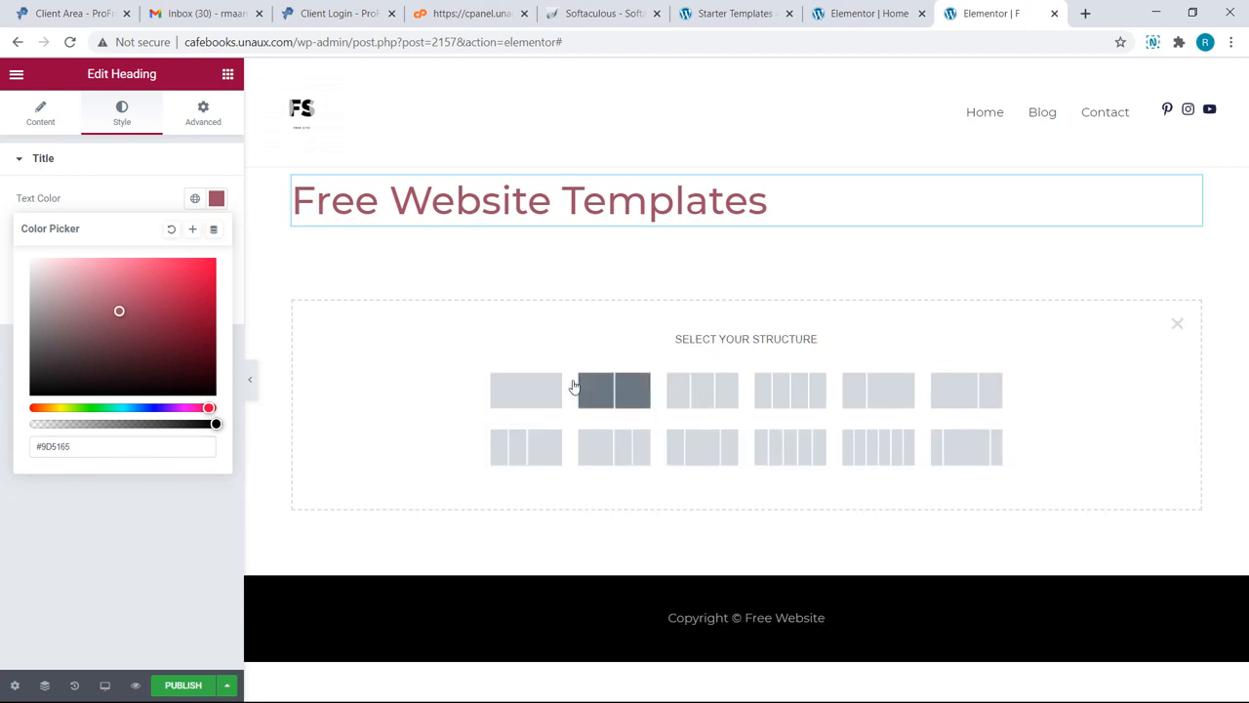
Step: Create a two-column section and place an Image widget in its left column
click(625, 390)
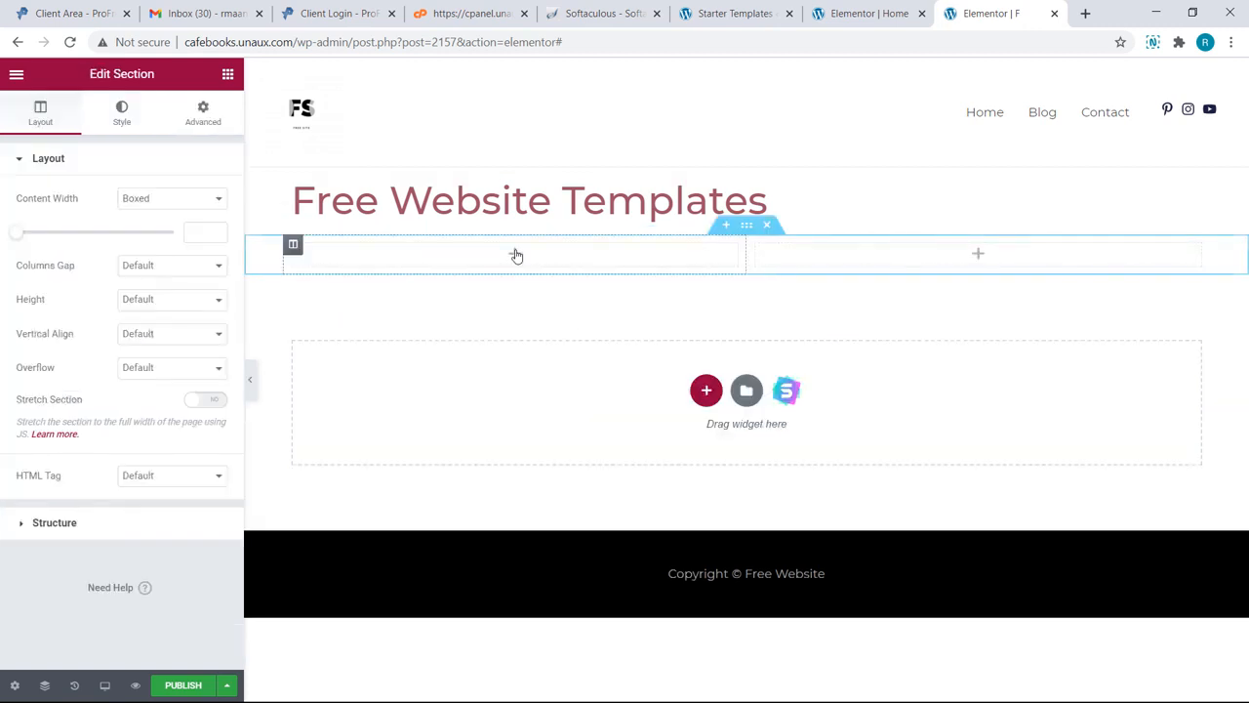
click(516, 255)
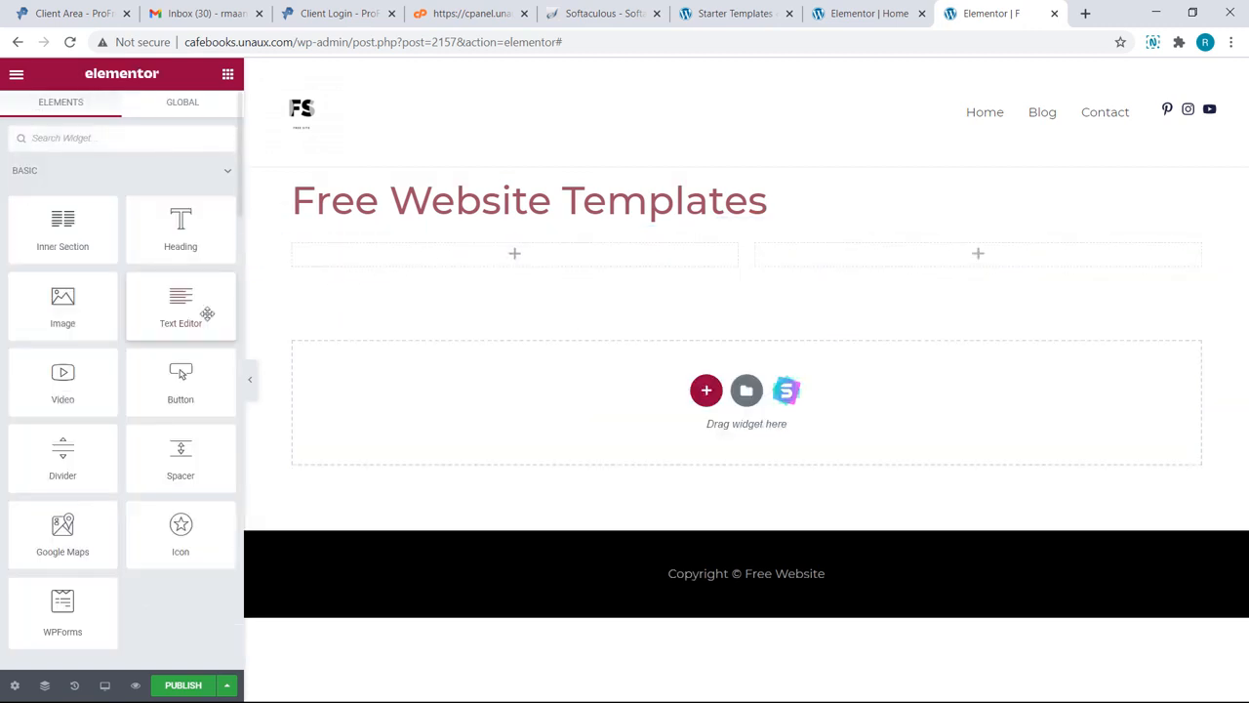
drag(97, 320, 485, 272)
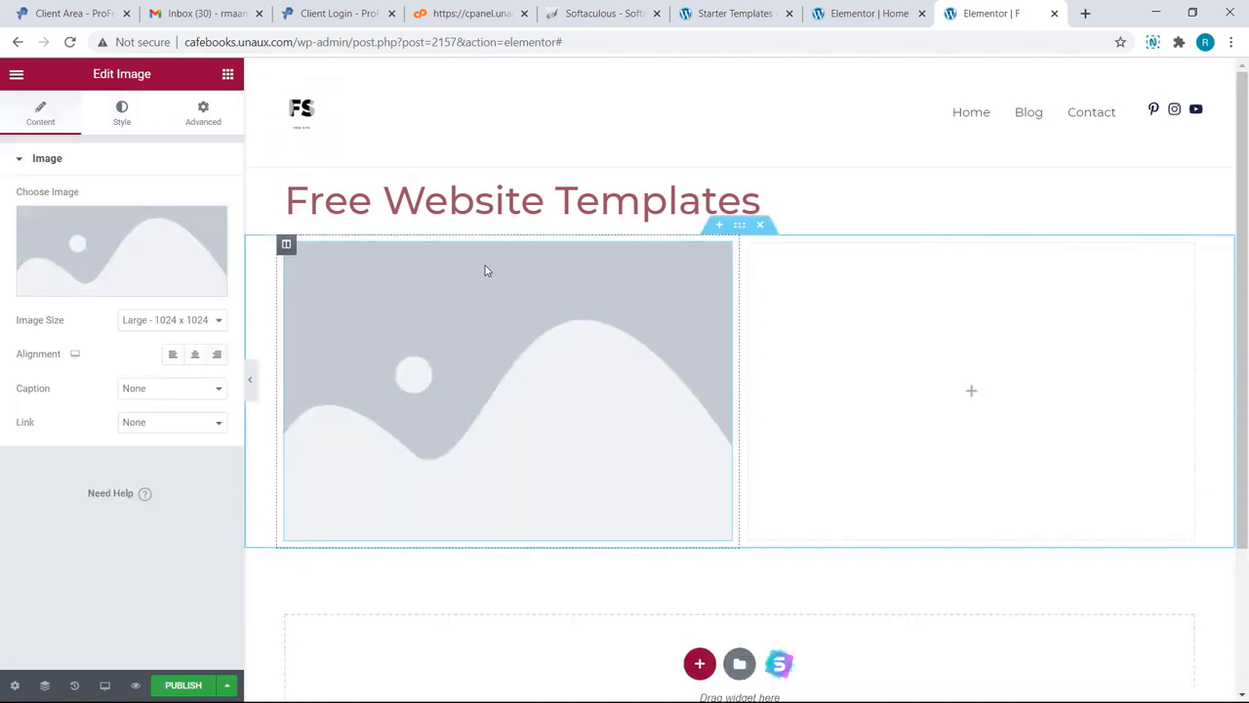
Step: Upload 1.png and insert it as the Website Template banner image
click(175, 292)
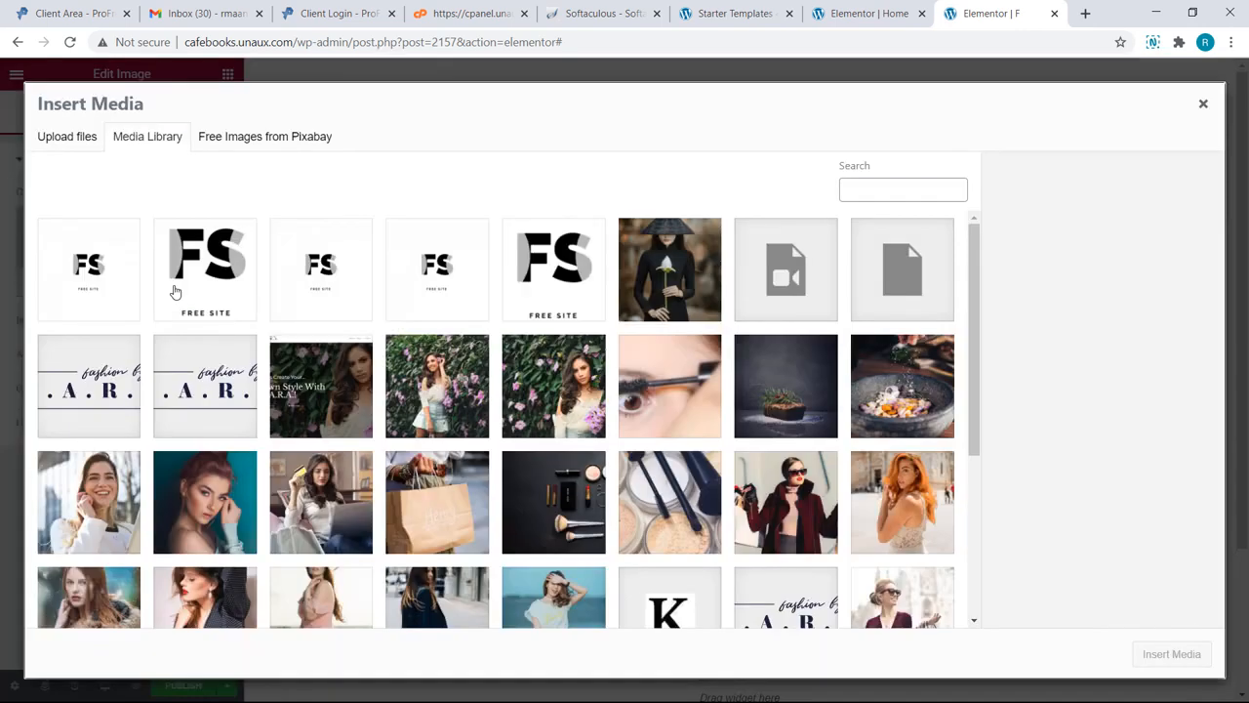
click(67, 137)
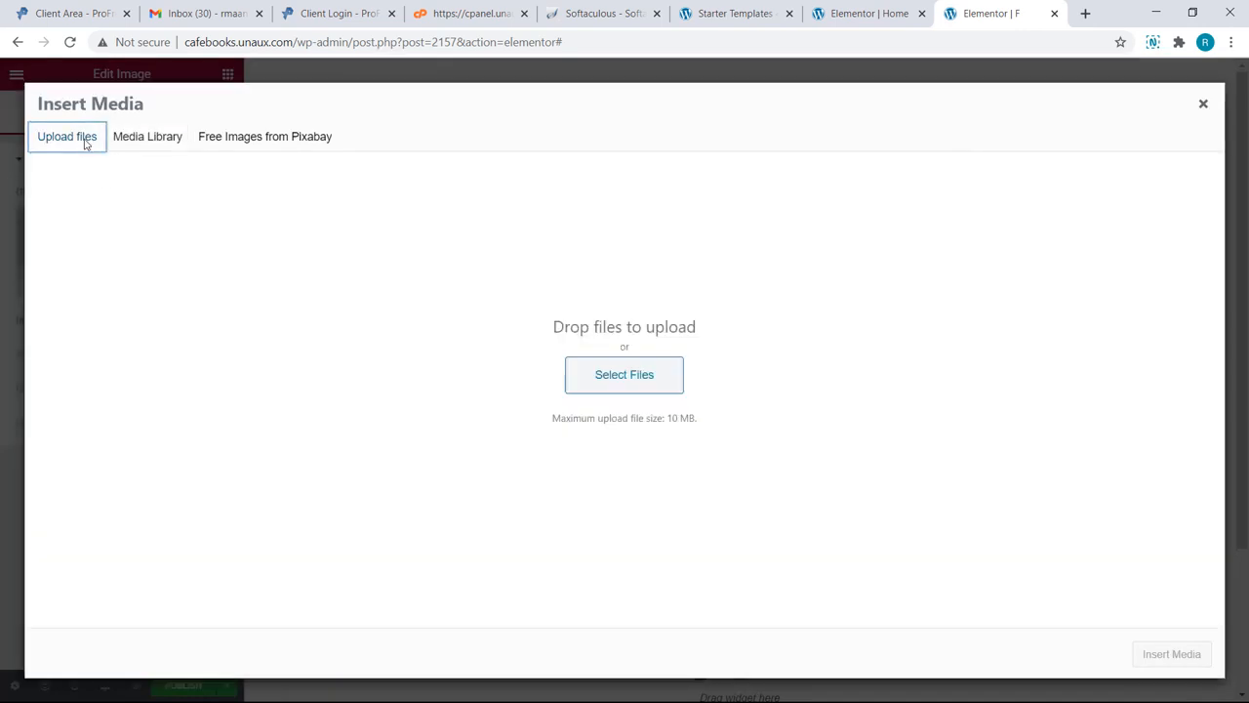
click(575, 377)
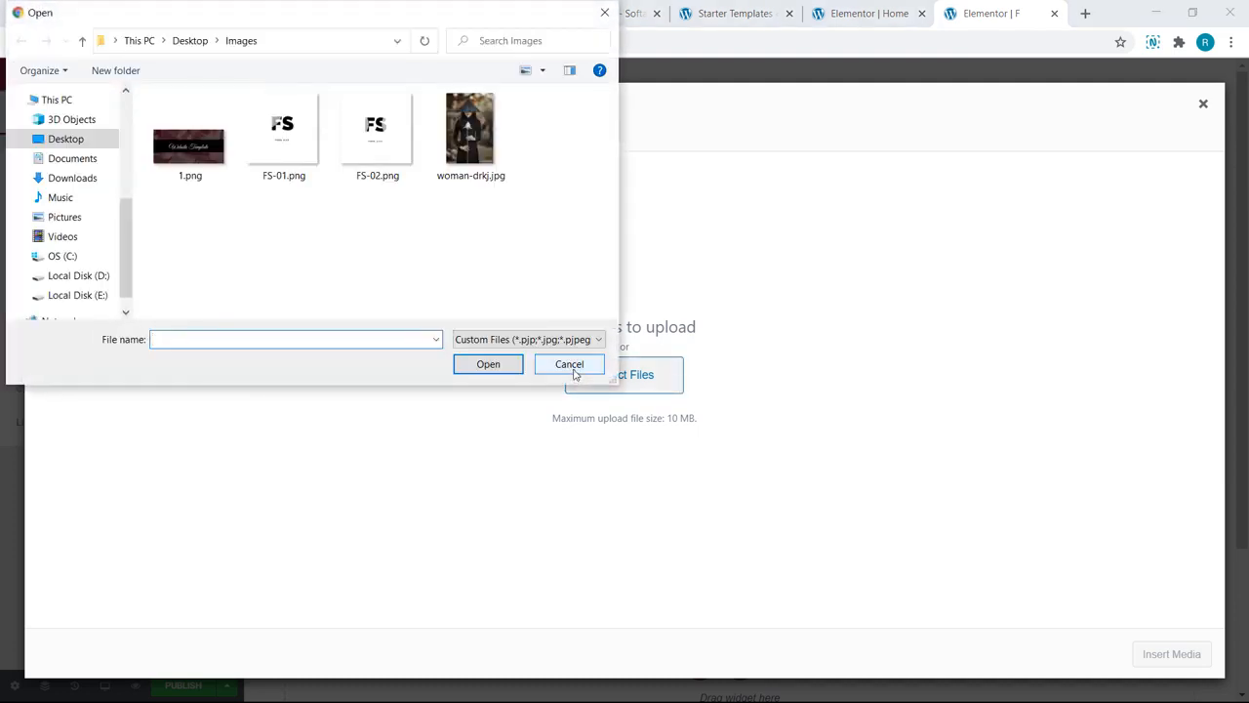
click(205, 167)
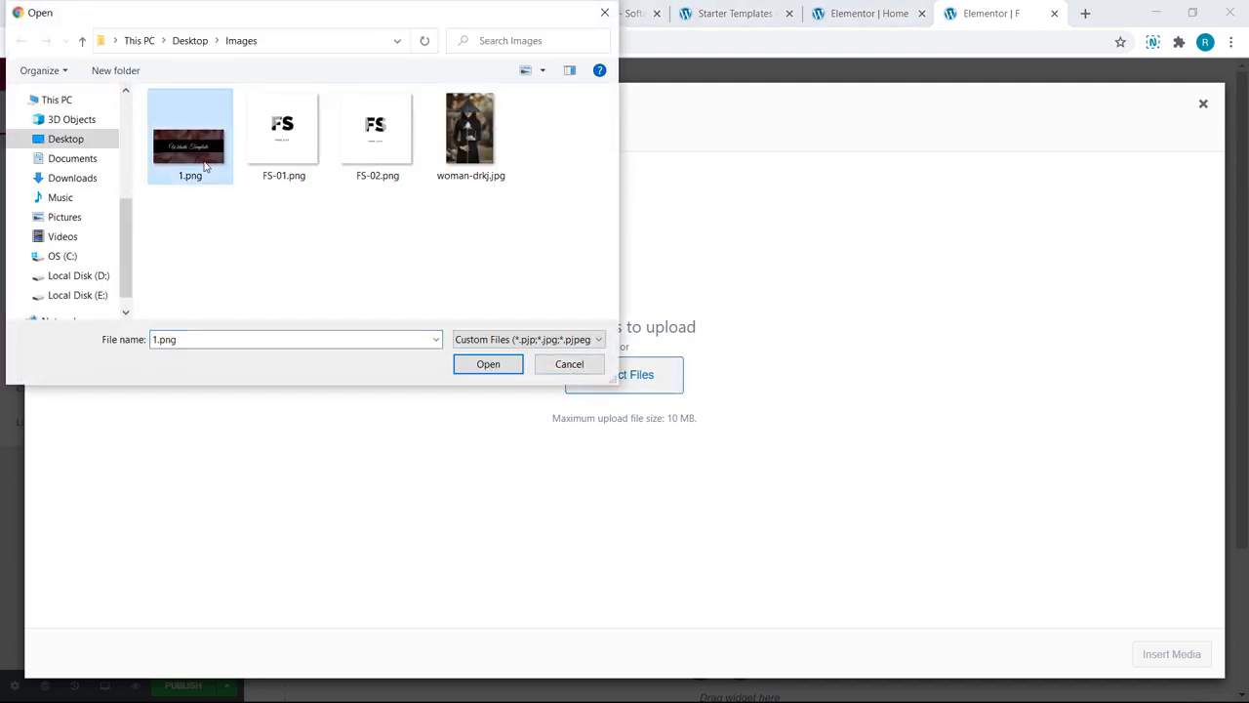
click(488, 364)
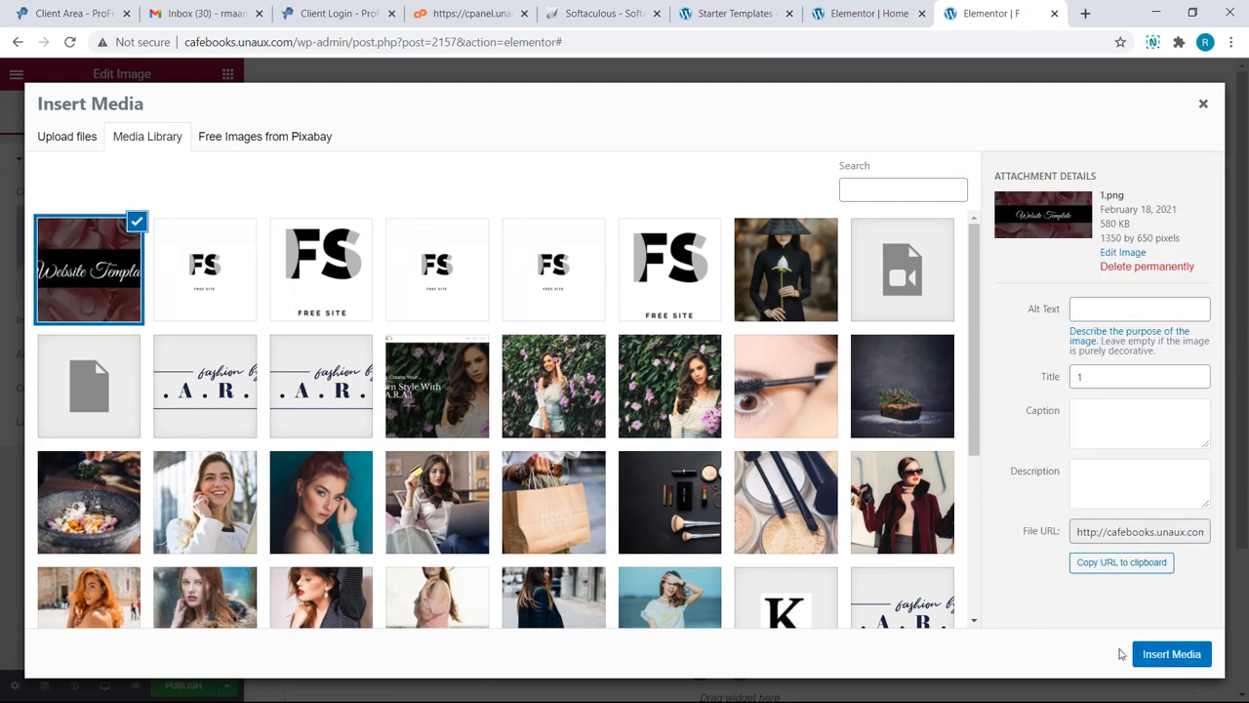
click(1149, 660)
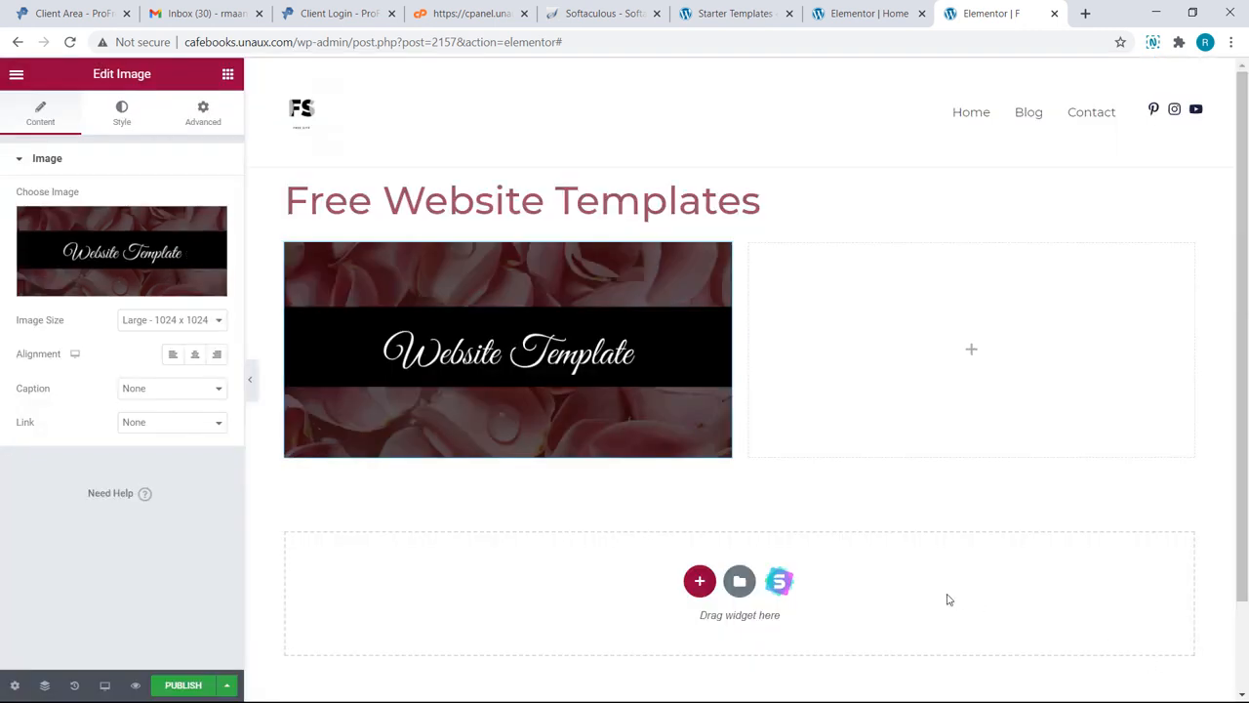
Step: Add a button to the right column labelled 'Click to Download'
click(961, 349)
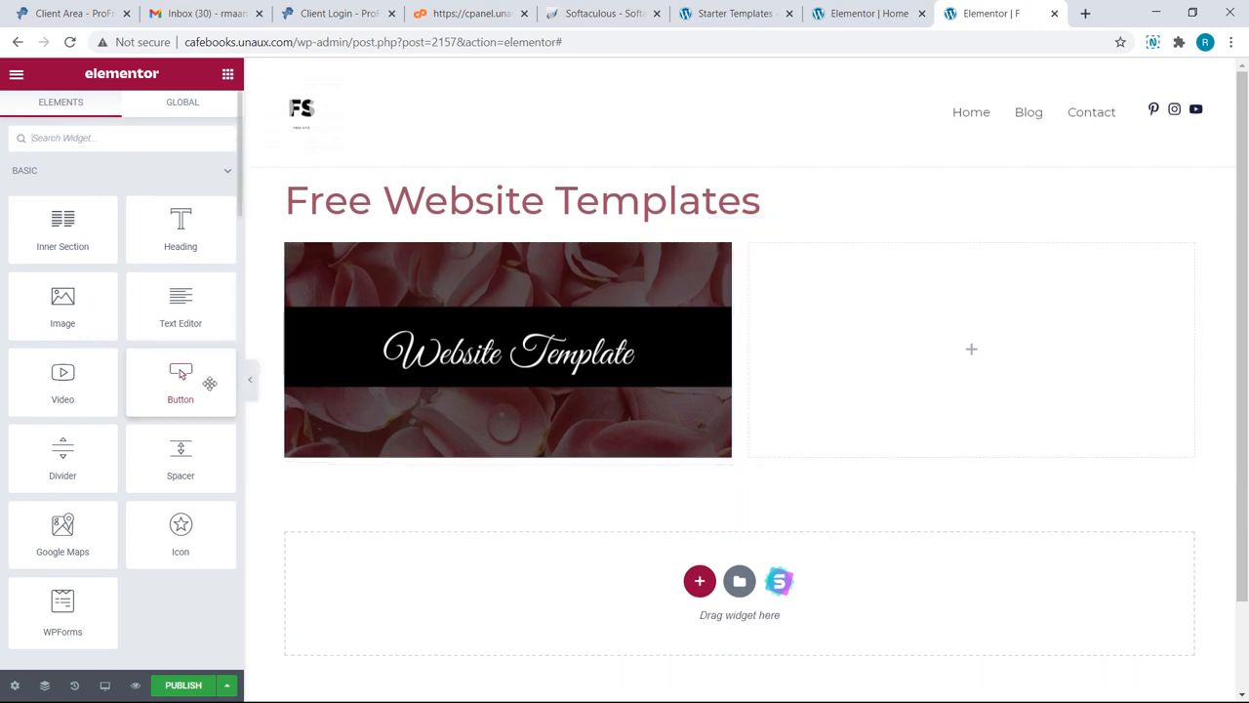
drag(209, 382, 758, 362)
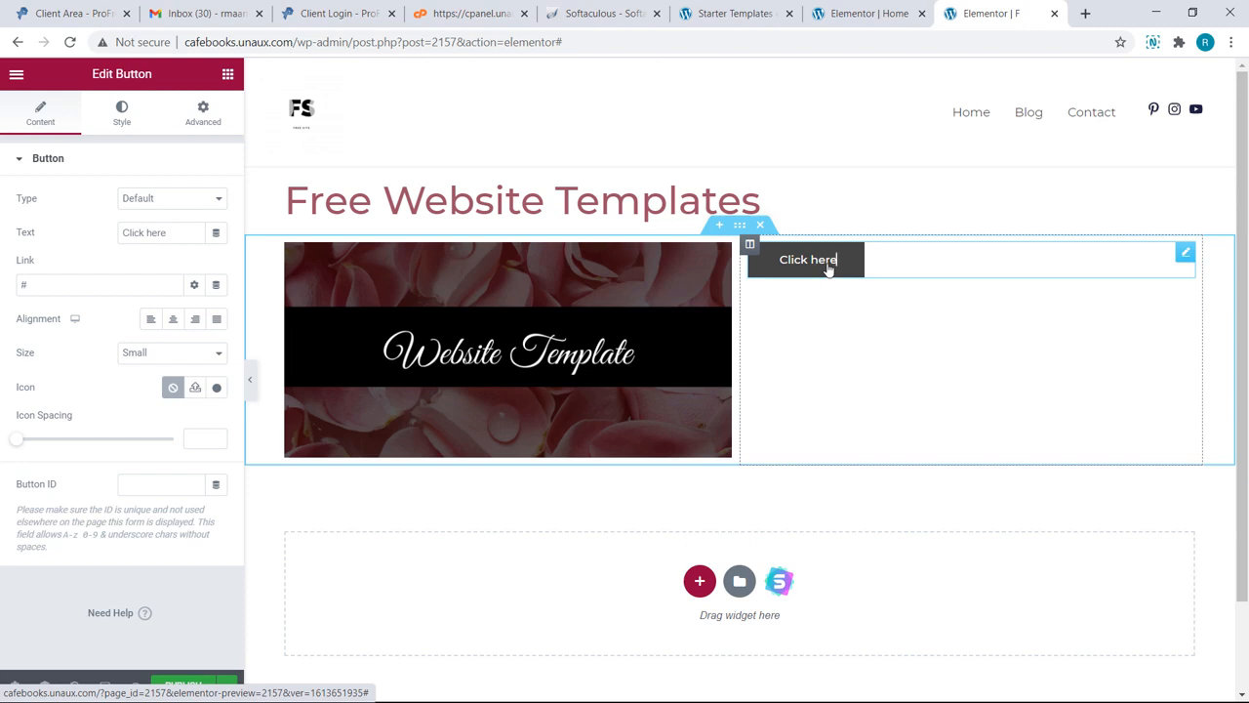
key(BackSpace)
key(BackSpace)
key(BackSpace)
key(BackSpace)
key(BackSpace)
key(BackSpace)
key(BackSpace)
key(BackSpace)
key(BackSpace)
key(BackSpace)
text(Clic)
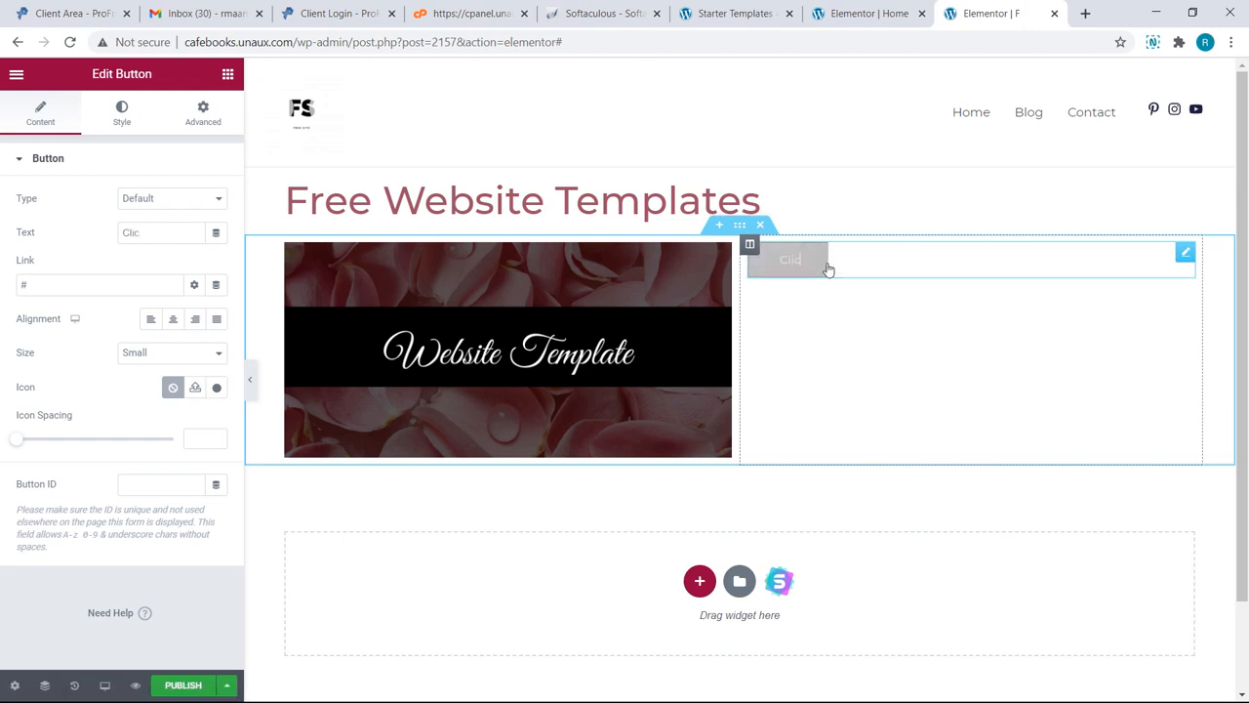
text(k to)
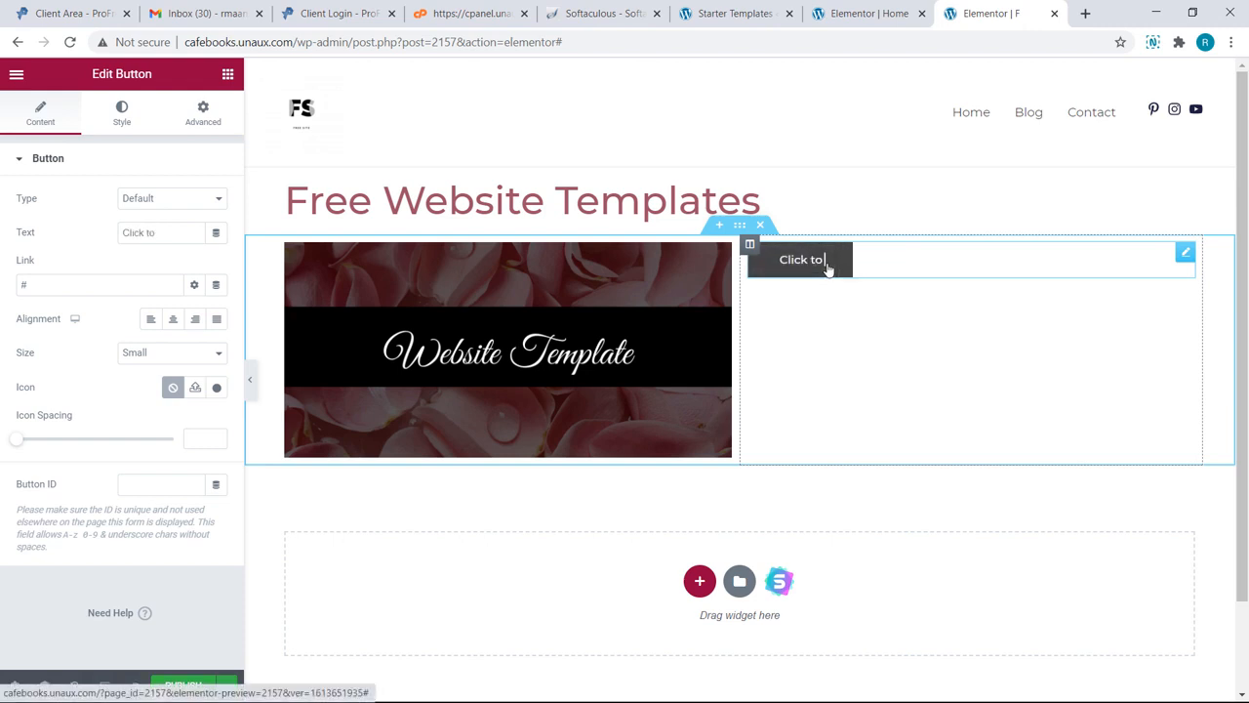
text( Download)
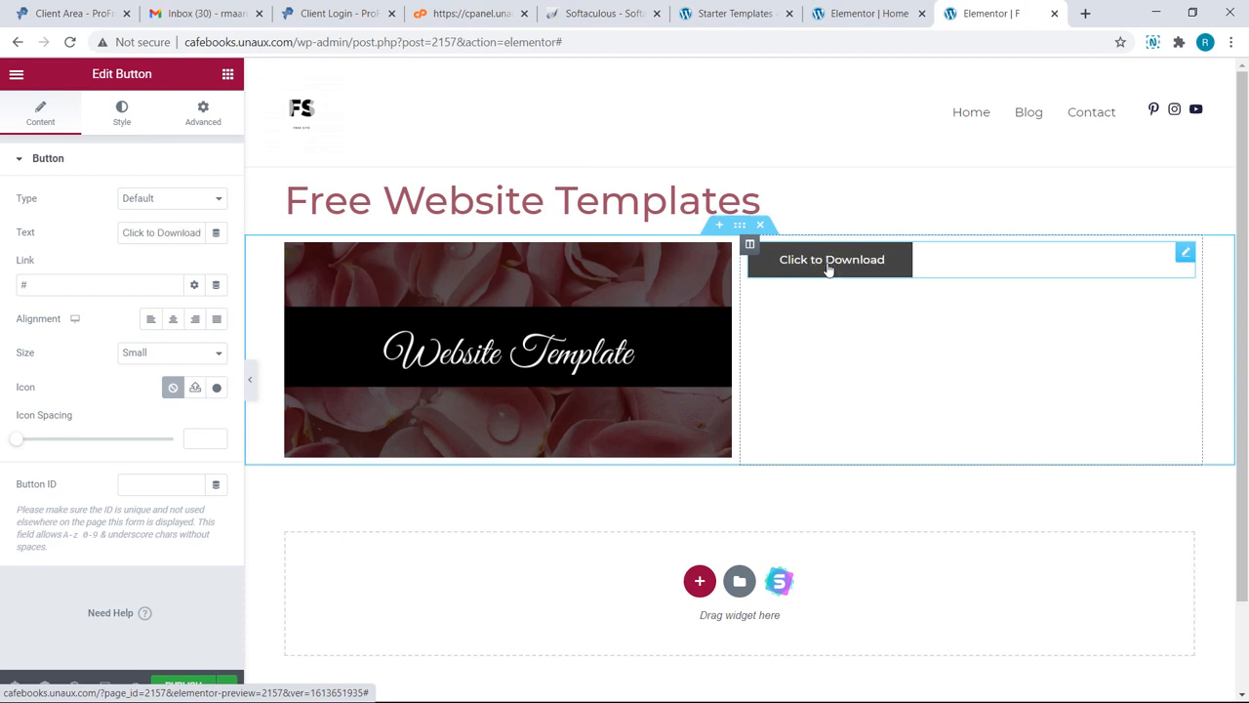
Step: Give the button a near-black #080505 background, then select its column
click(124, 121)
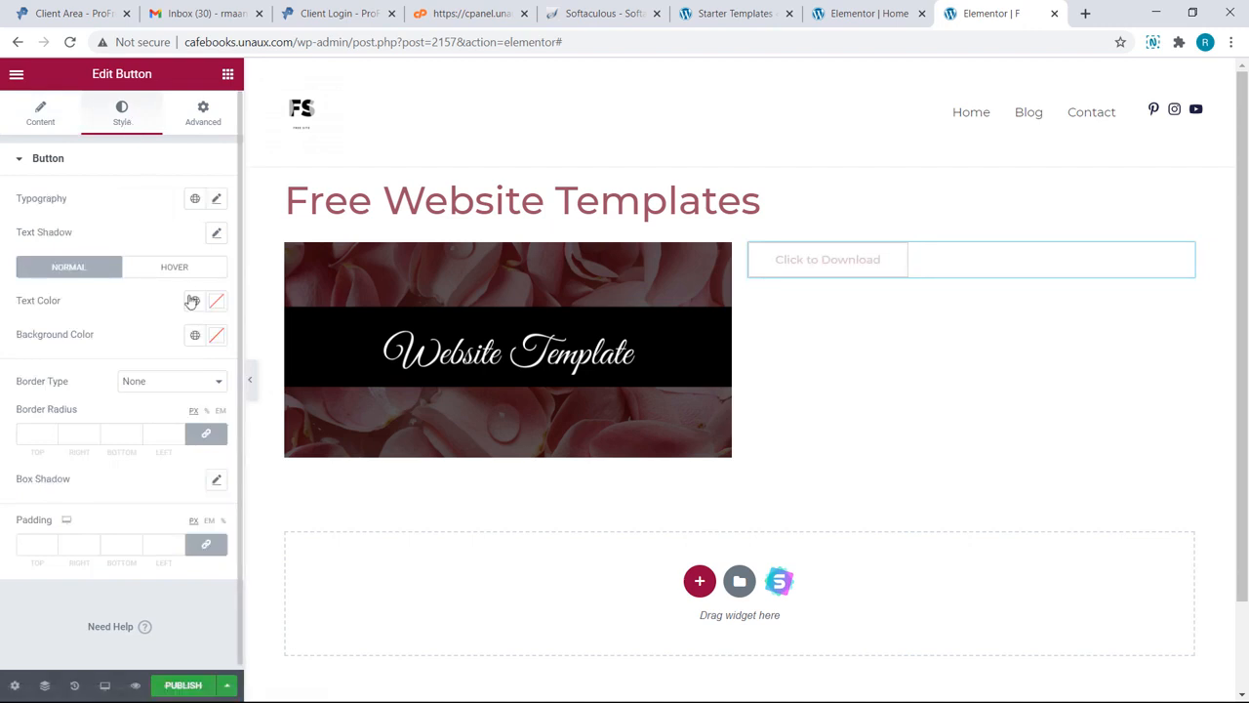
click(215, 334)
drag(147, 413, 75, 527)
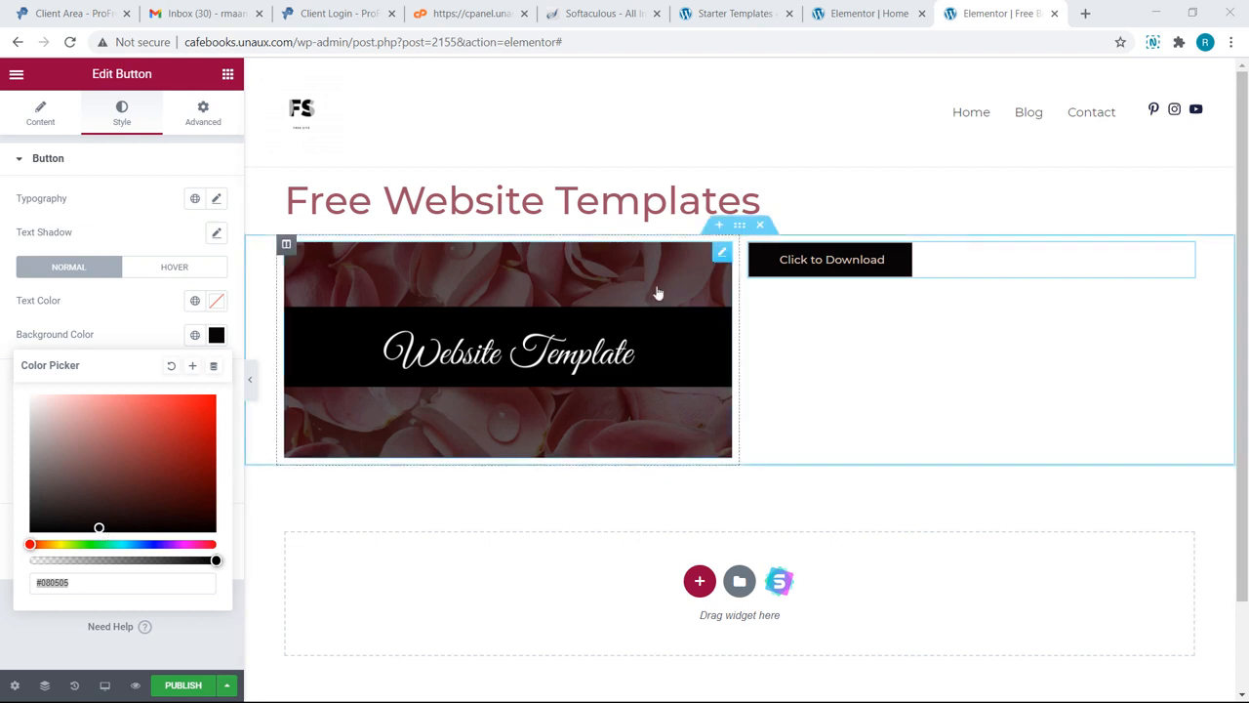
click(749, 248)
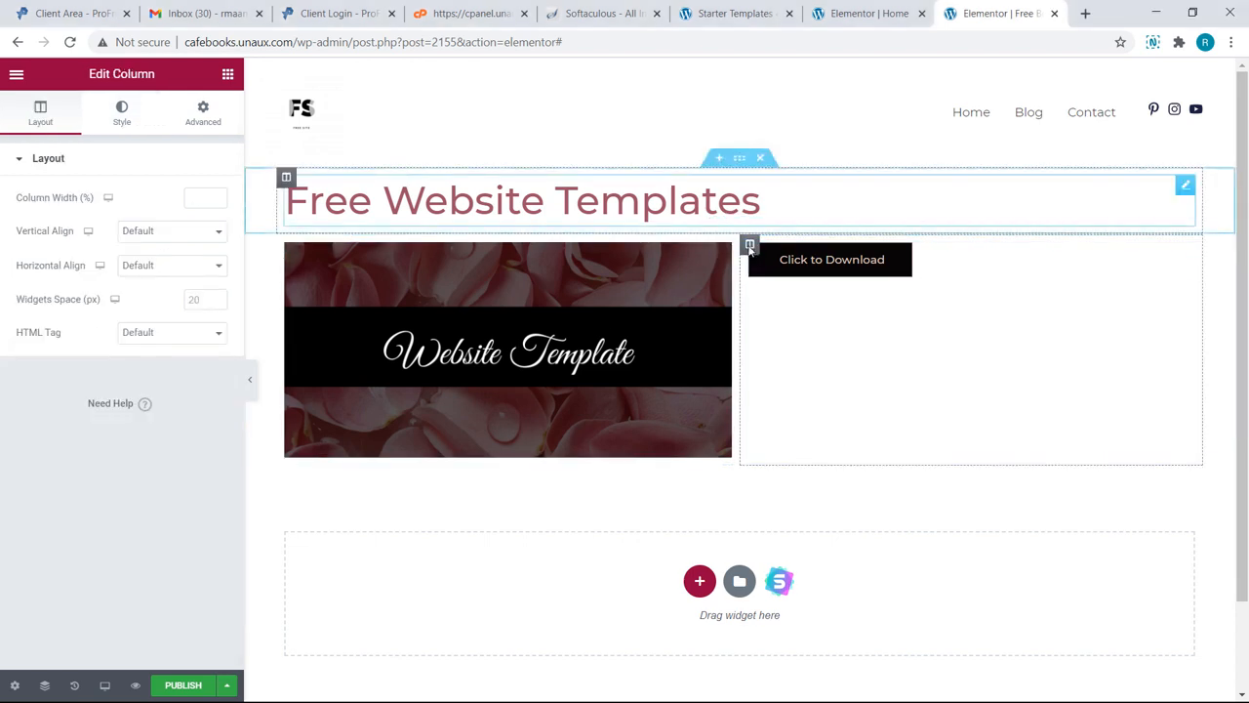
Step: Set the column's vertical alignment to Middle and bring up the Starter Templates library
click(222, 234)
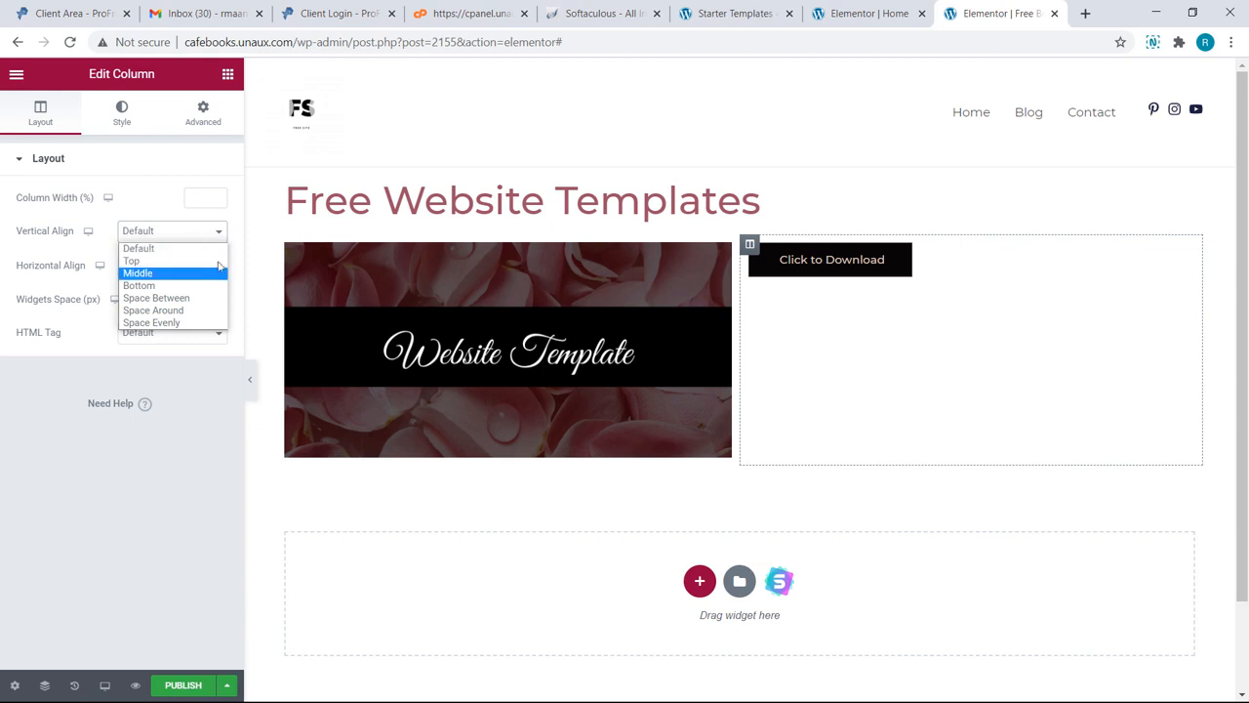
click(217, 274)
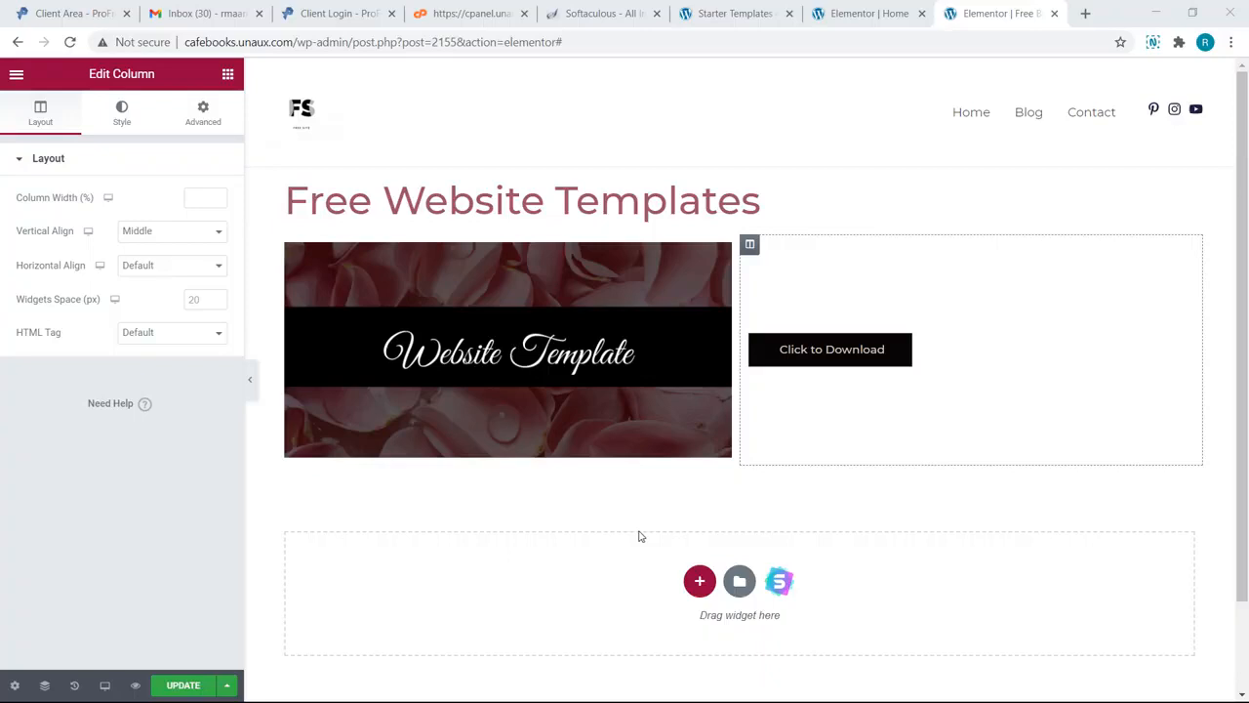
click(771, 583)
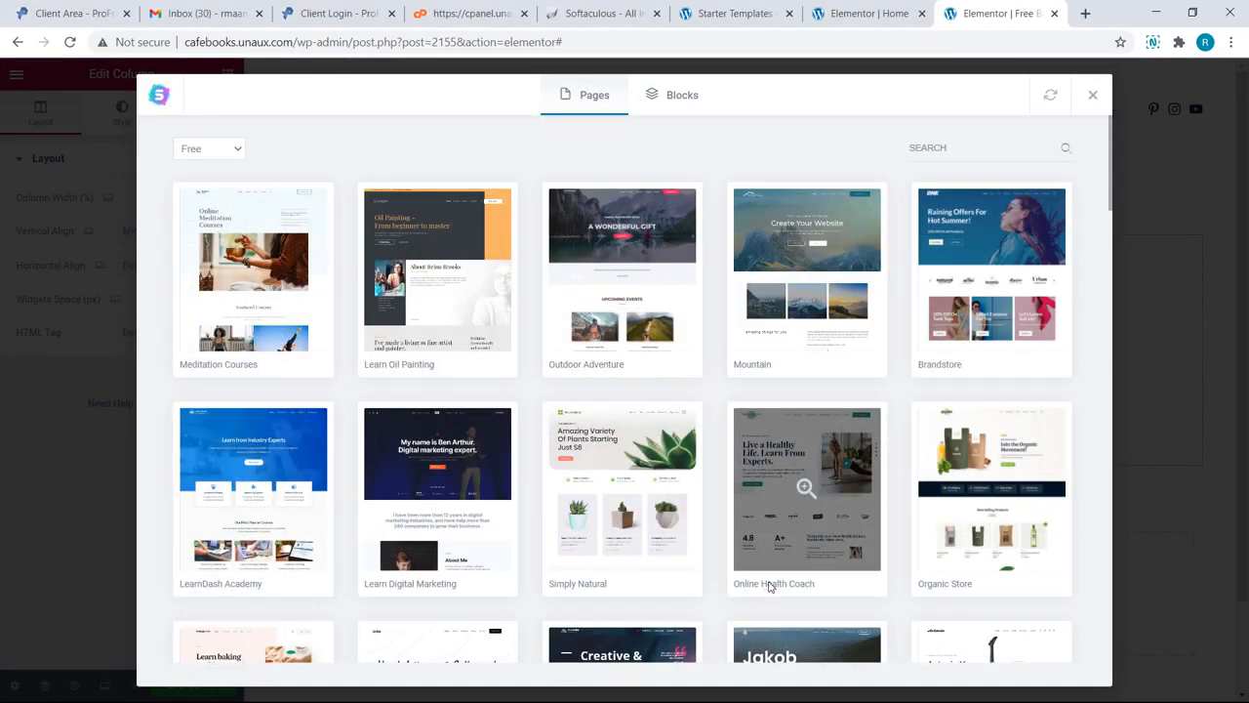
Step: Import the About page from the Learn Oil Painting starter template set
click(478, 354)
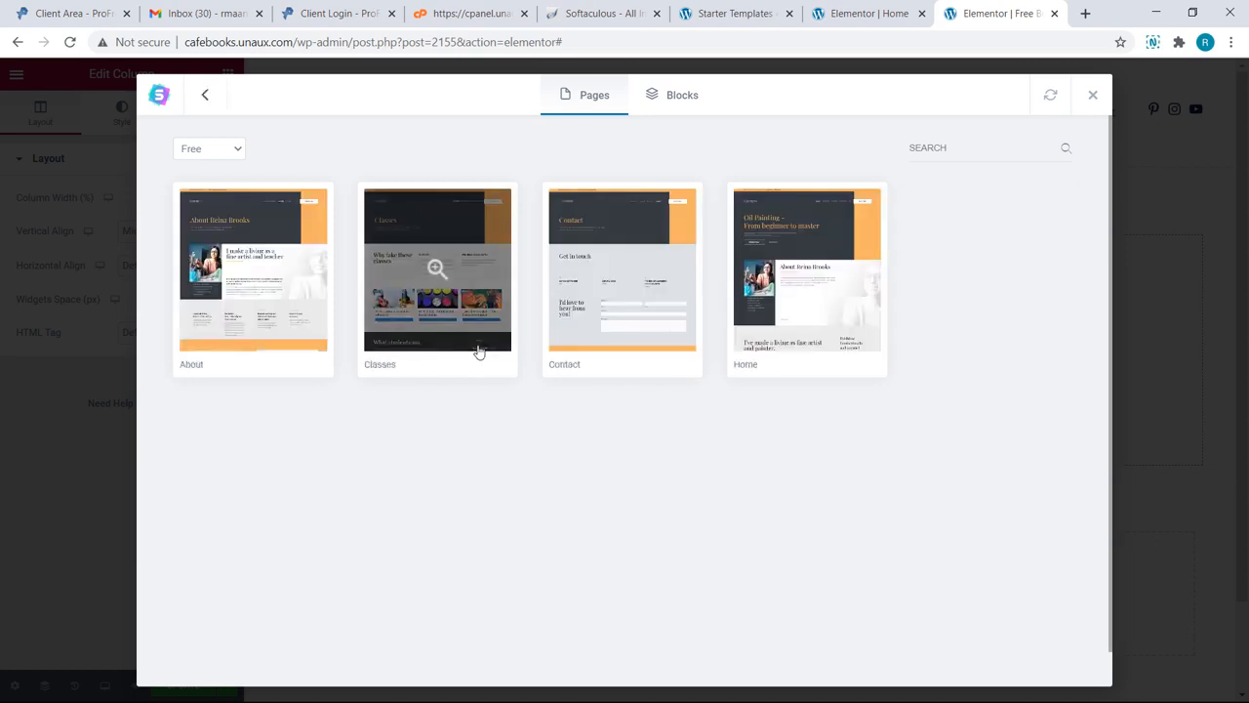
click(304, 318)
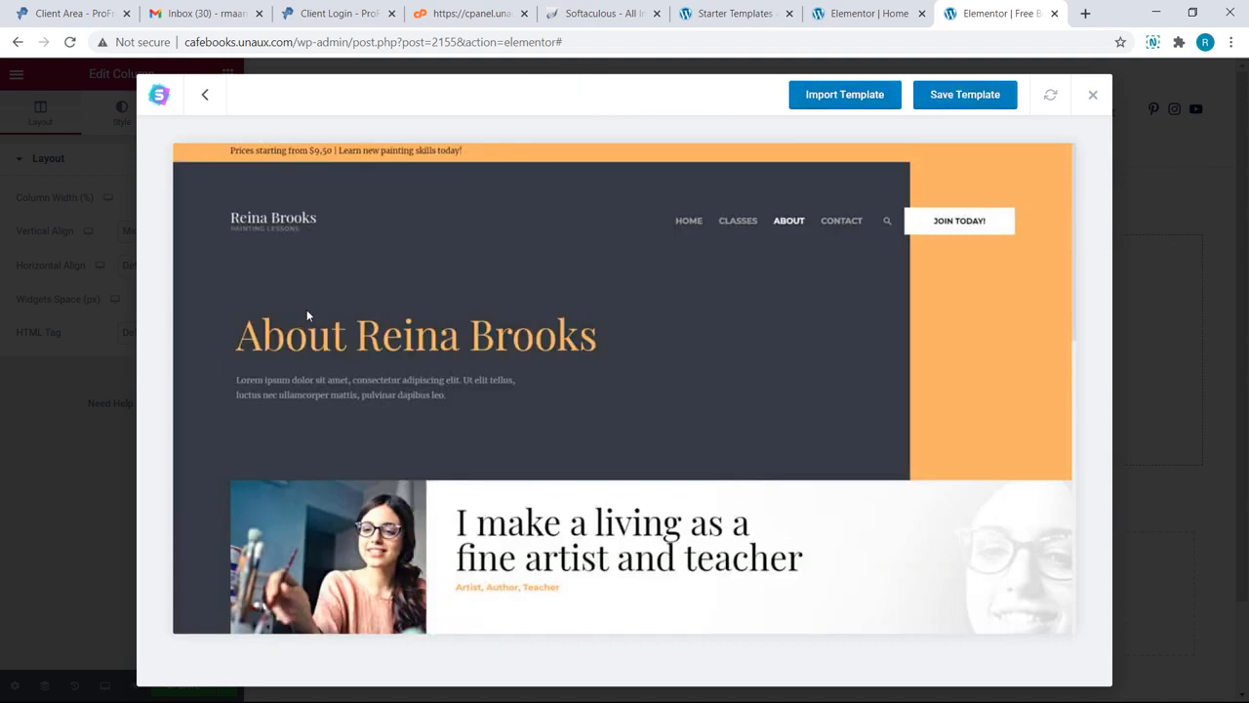
scroll(329, 297, down, 5)
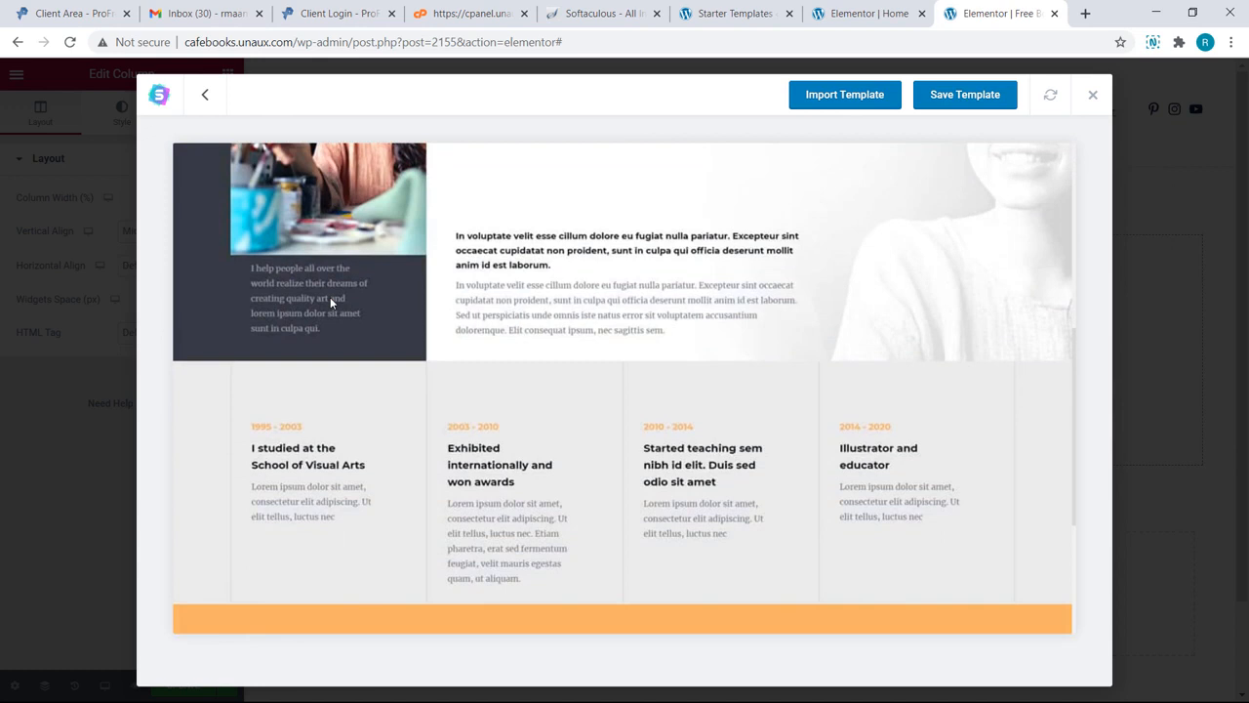
scroll(330, 297, up, 5)
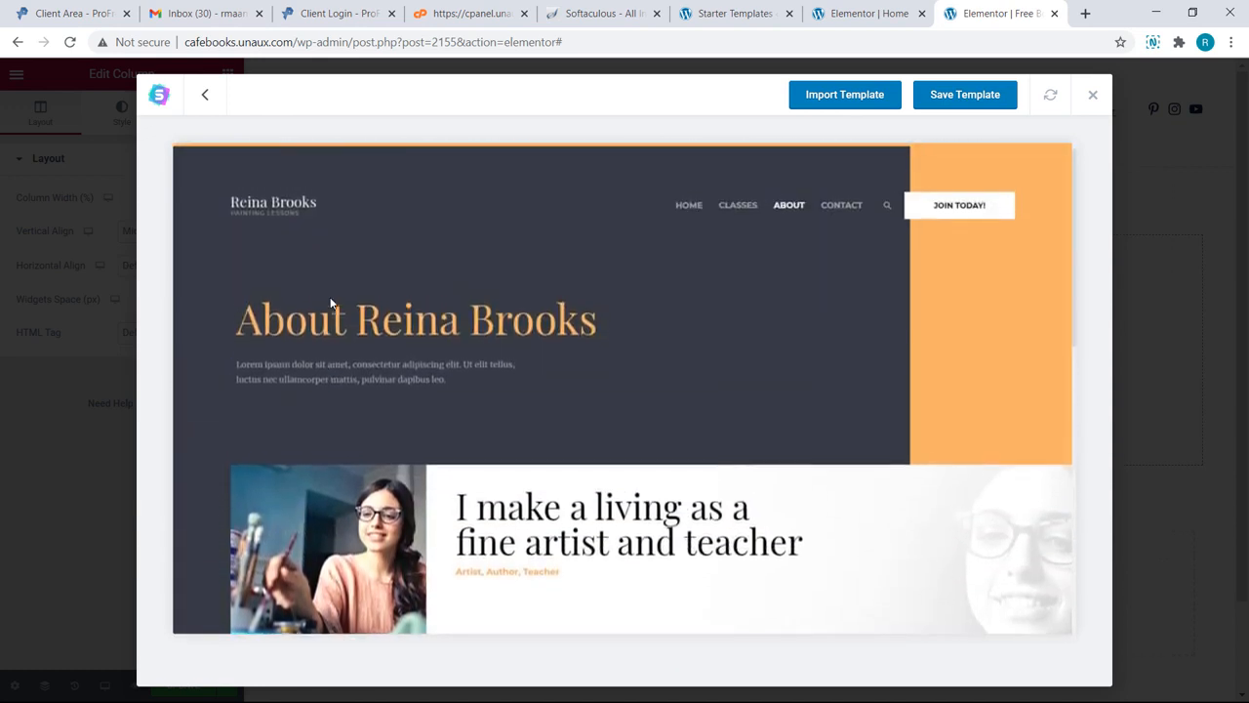
click(820, 102)
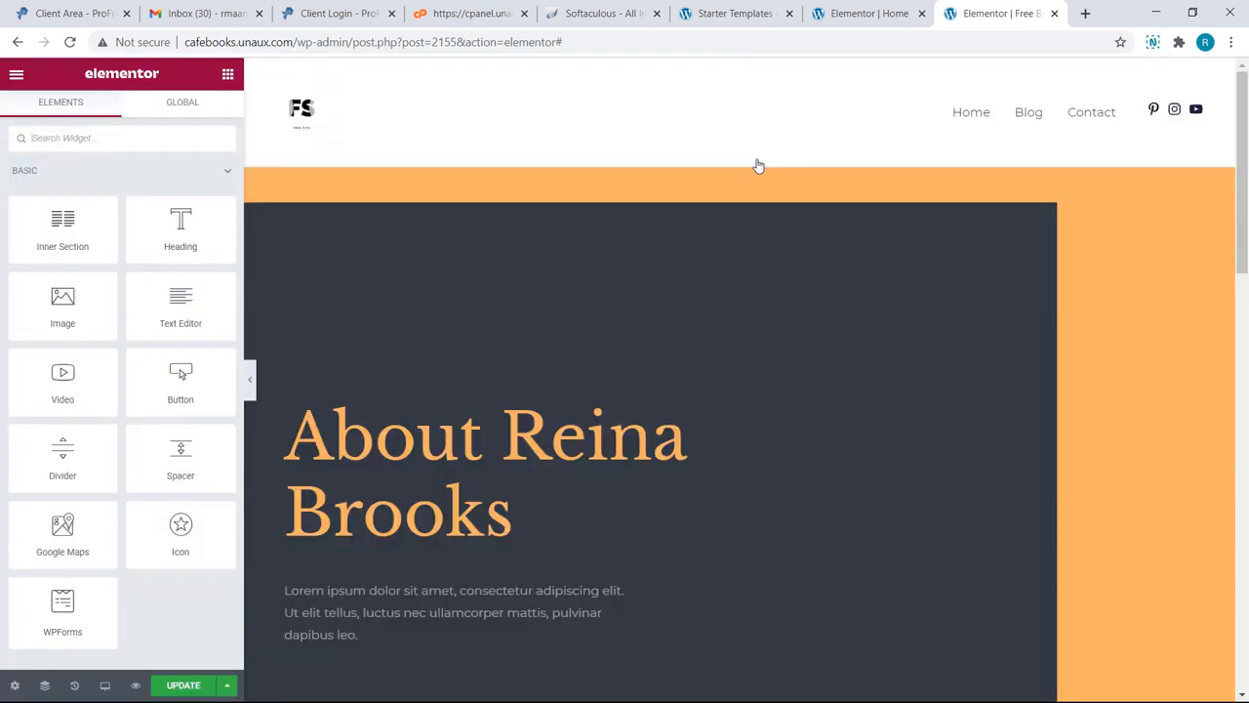
scroll(757, 165, down, 5)
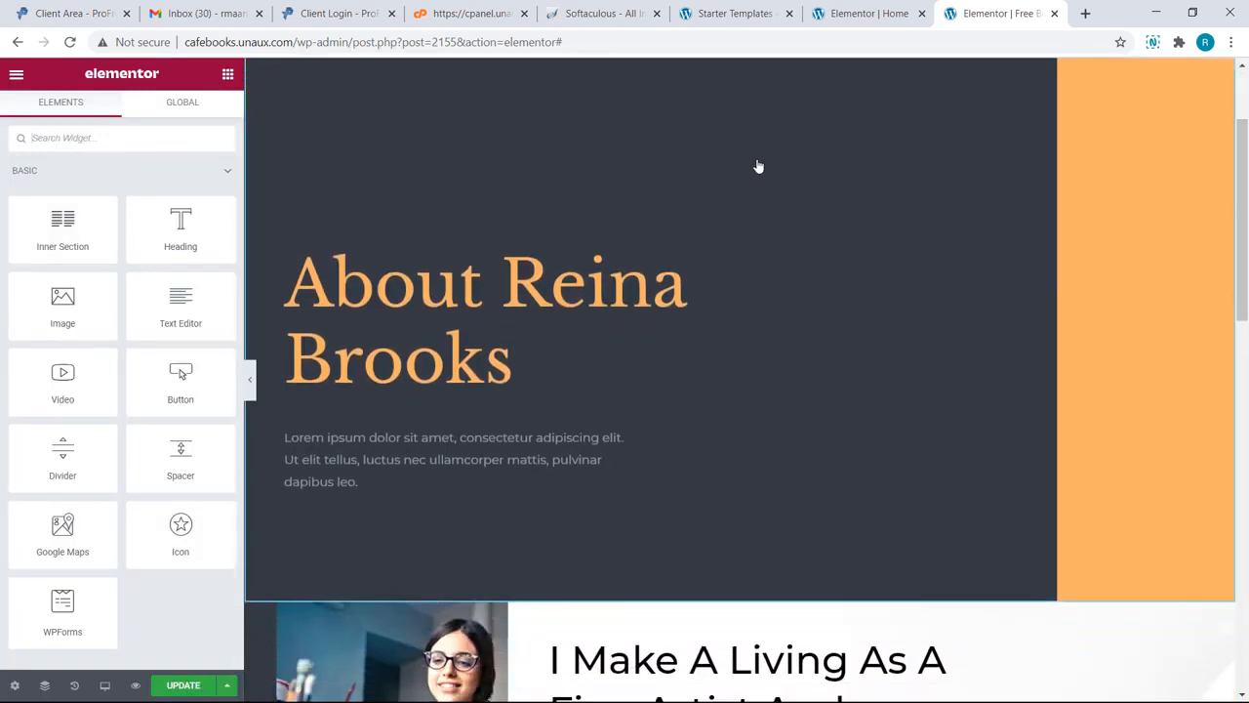
scroll(757, 166, down, 8)
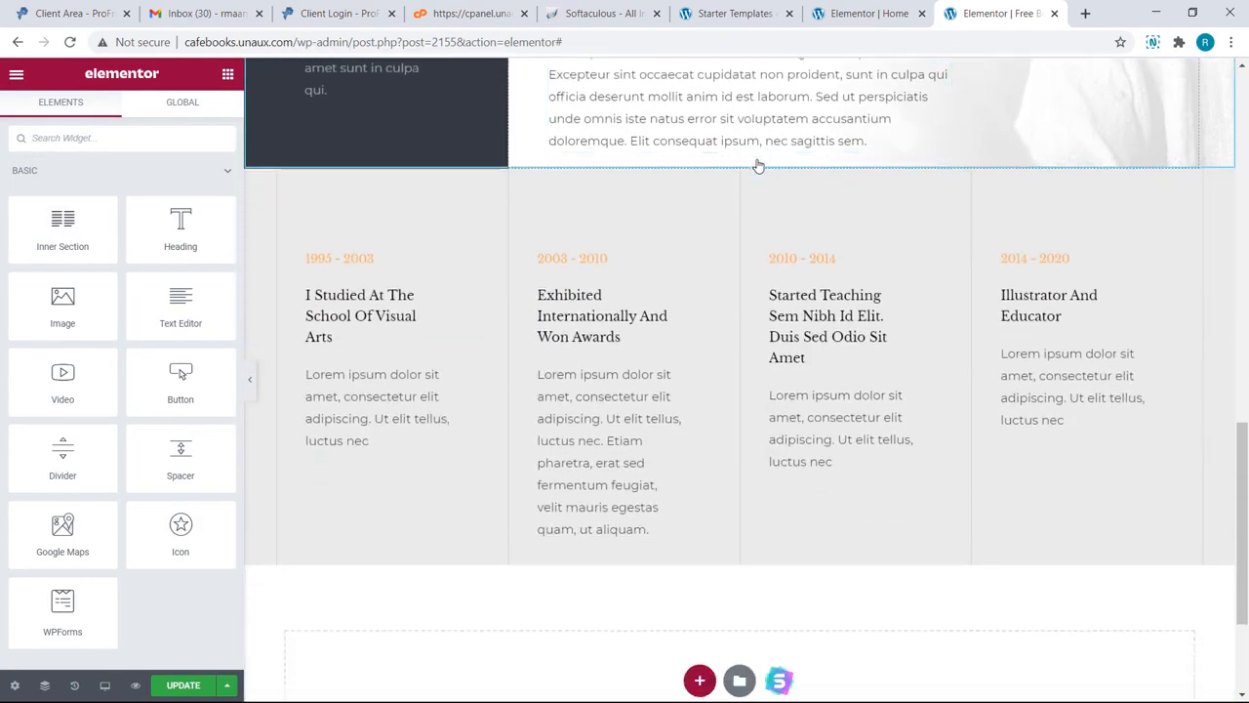
scroll(757, 166, up, 10)
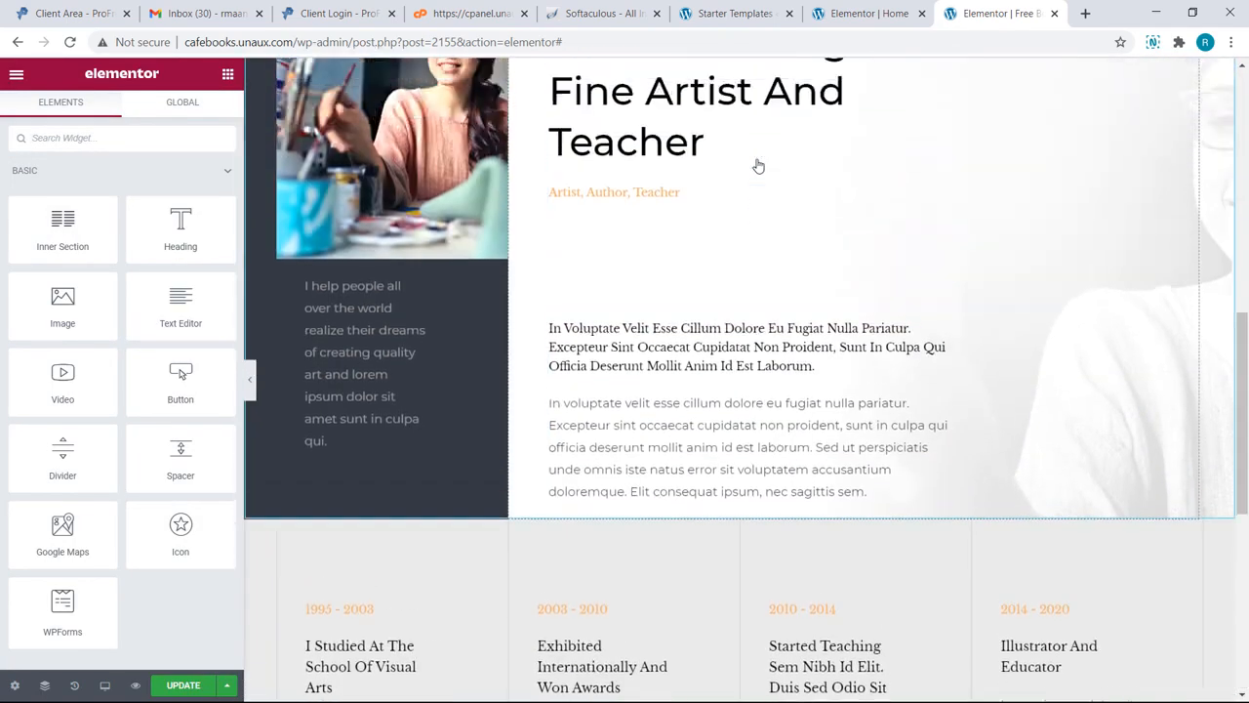
scroll(757, 166, up, 1)
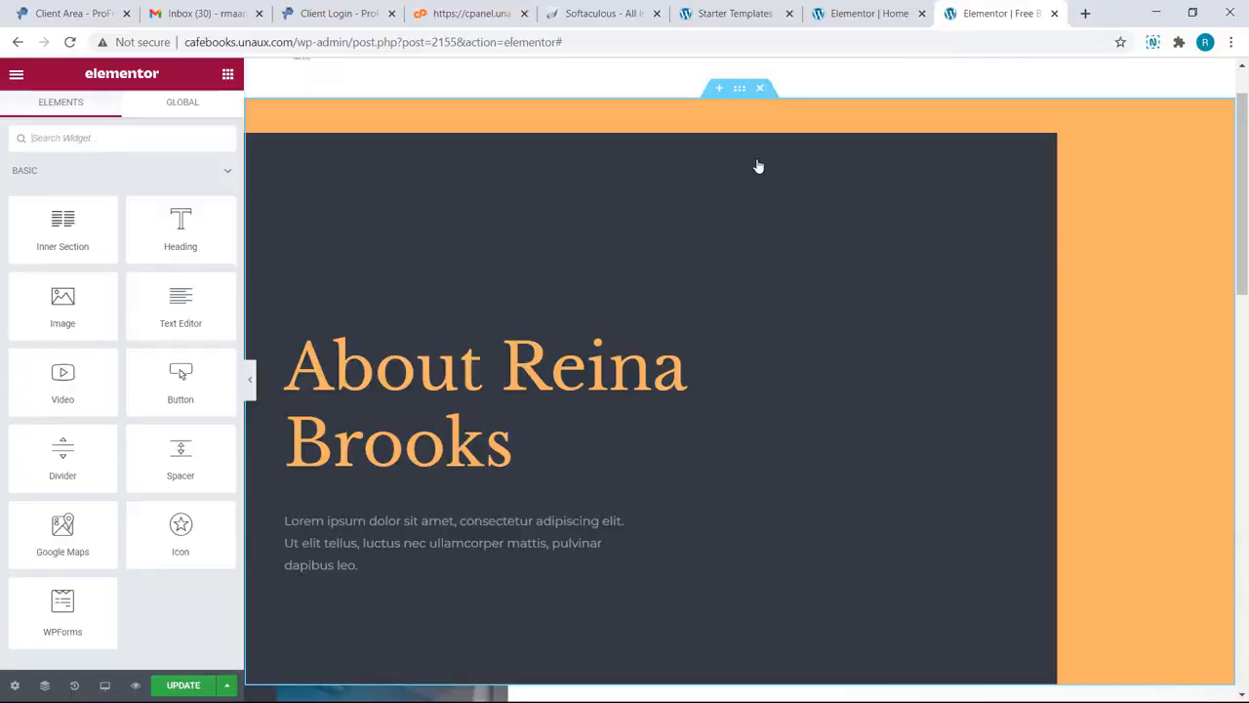
Step: Replace the hero headline with 'Free Website Templates'
click(526, 441)
key(BackSpace)
key(BackSpace)
key(ctrl+a)
key(BackSpace)
text(Free Website Templates)
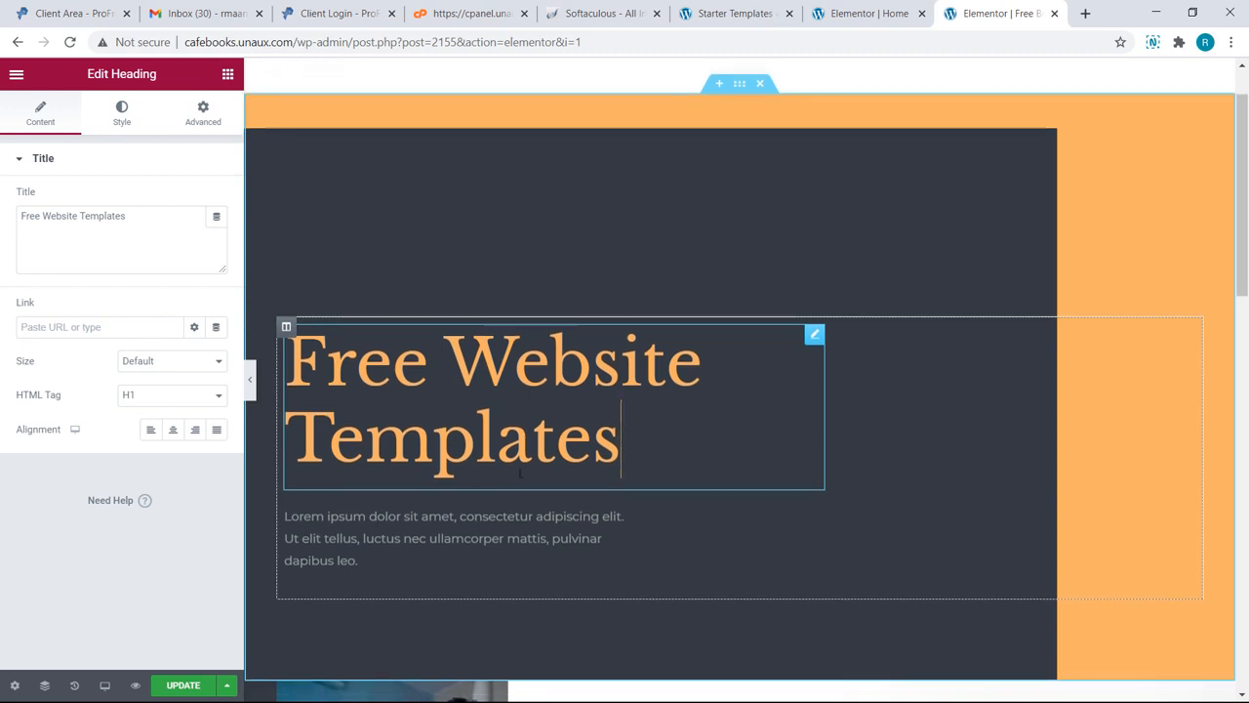
Step: Delete the four-column timeline section and save the page with Update
scroll(622, 473, down, 4)
scroll(625, 474, down, 4)
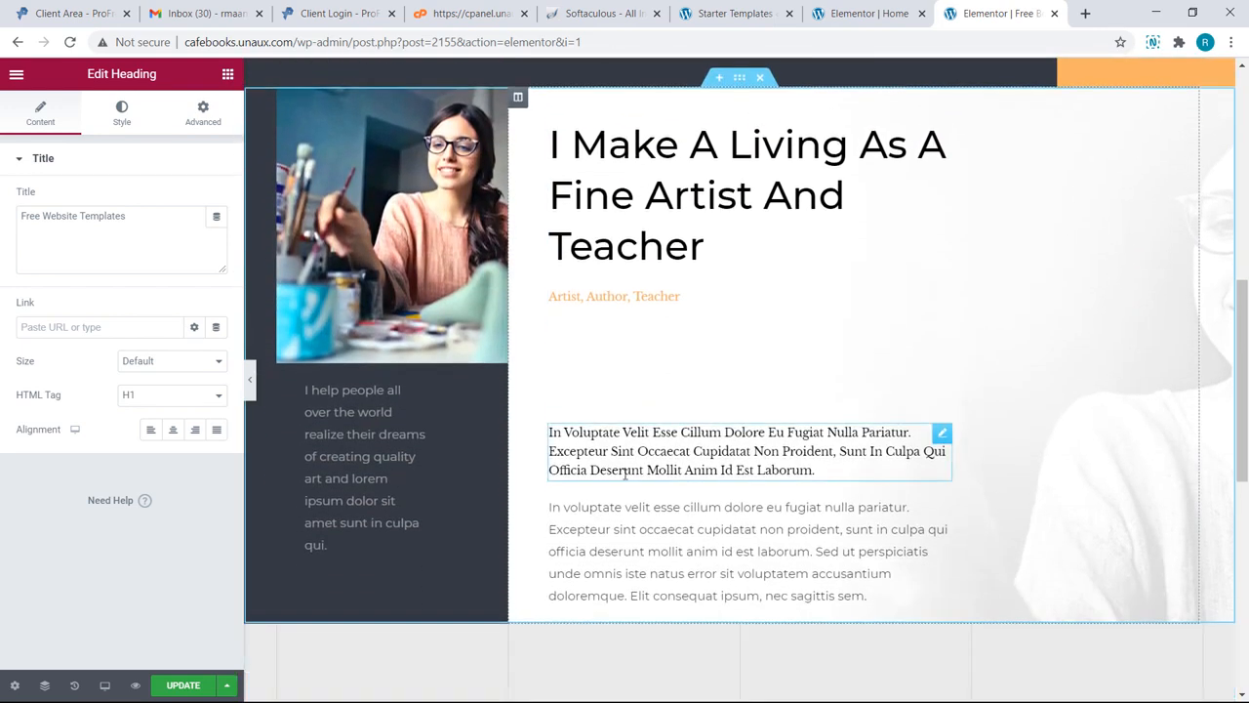
scroll(624, 474, down, 2)
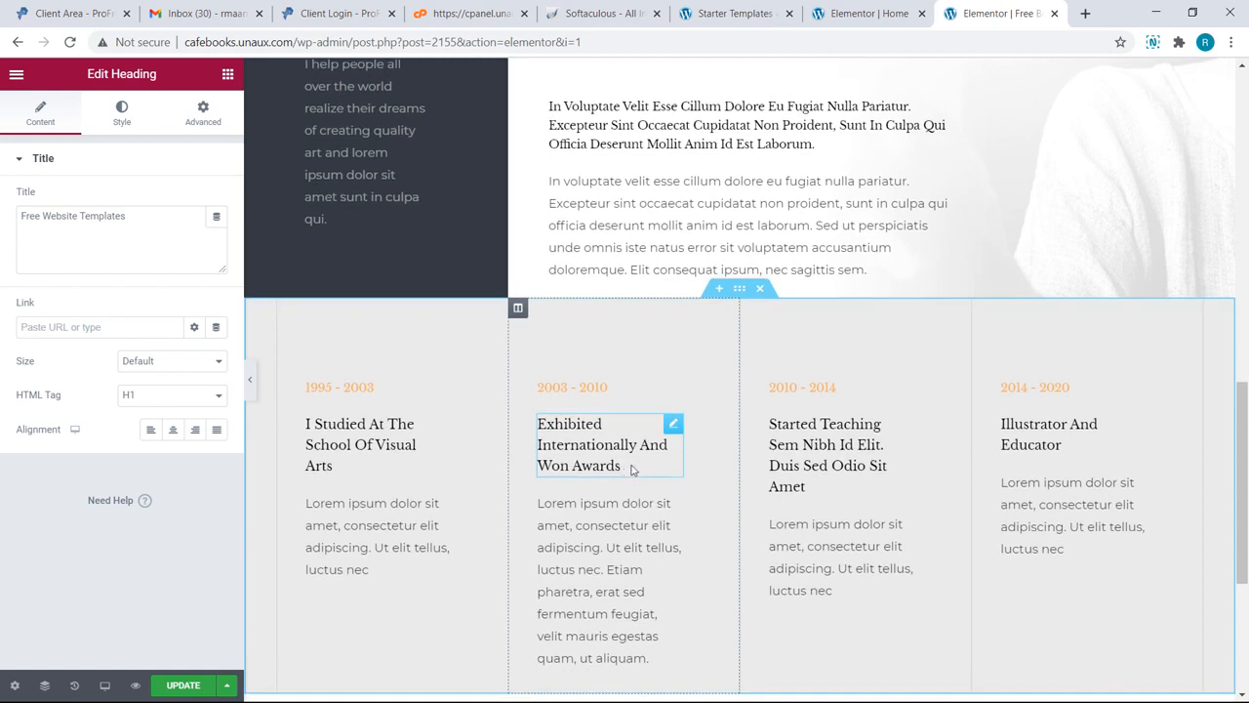
click(760, 292)
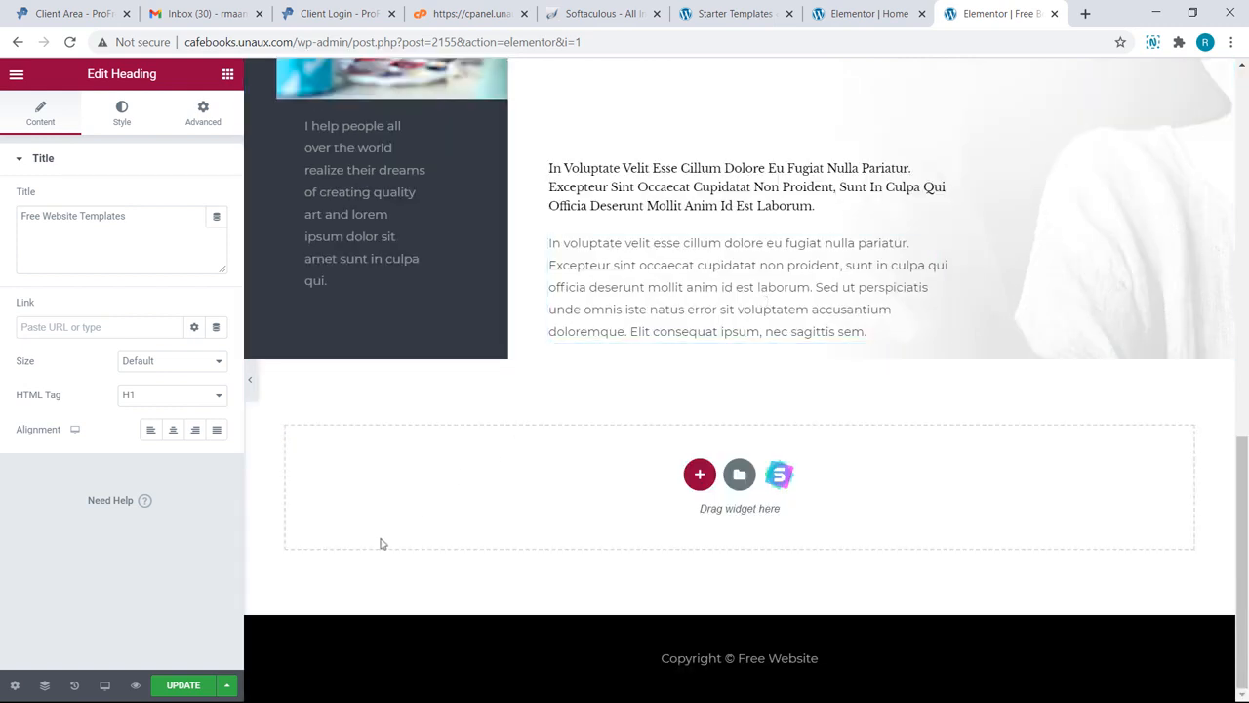
click(207, 689)
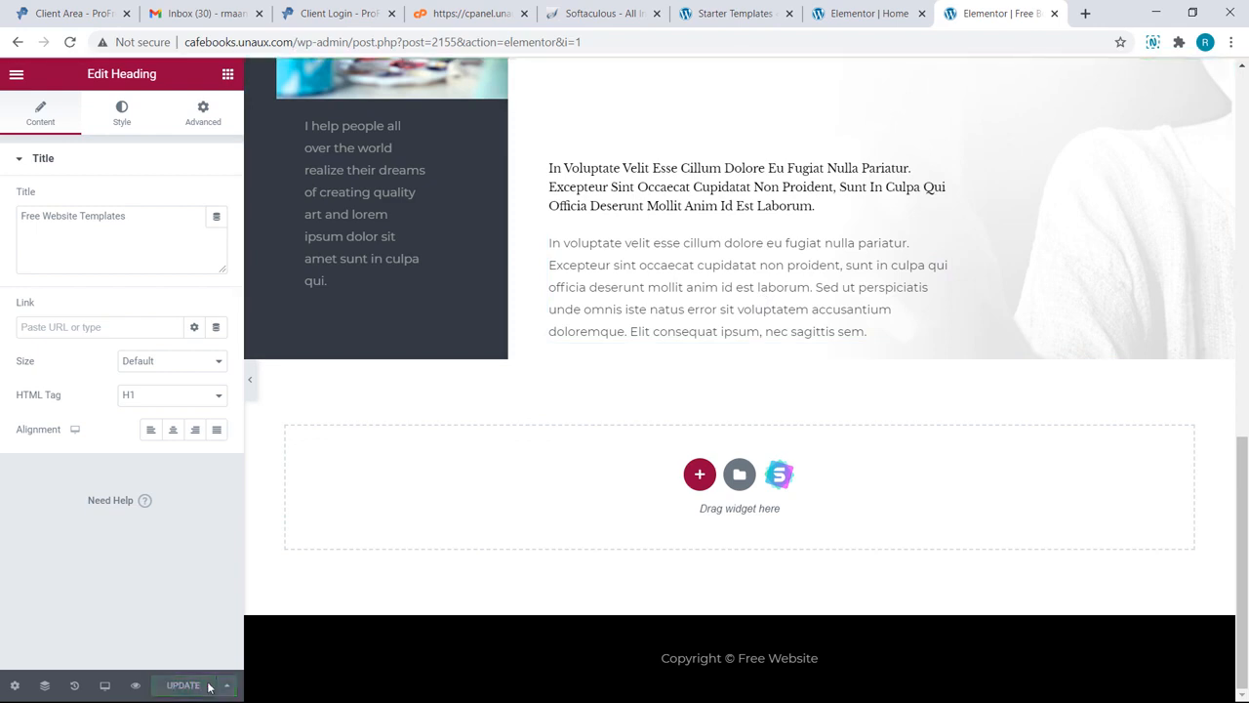
Step: Preview the updated page and scroll past the 'Free Website Templates' hero
click(136, 685)
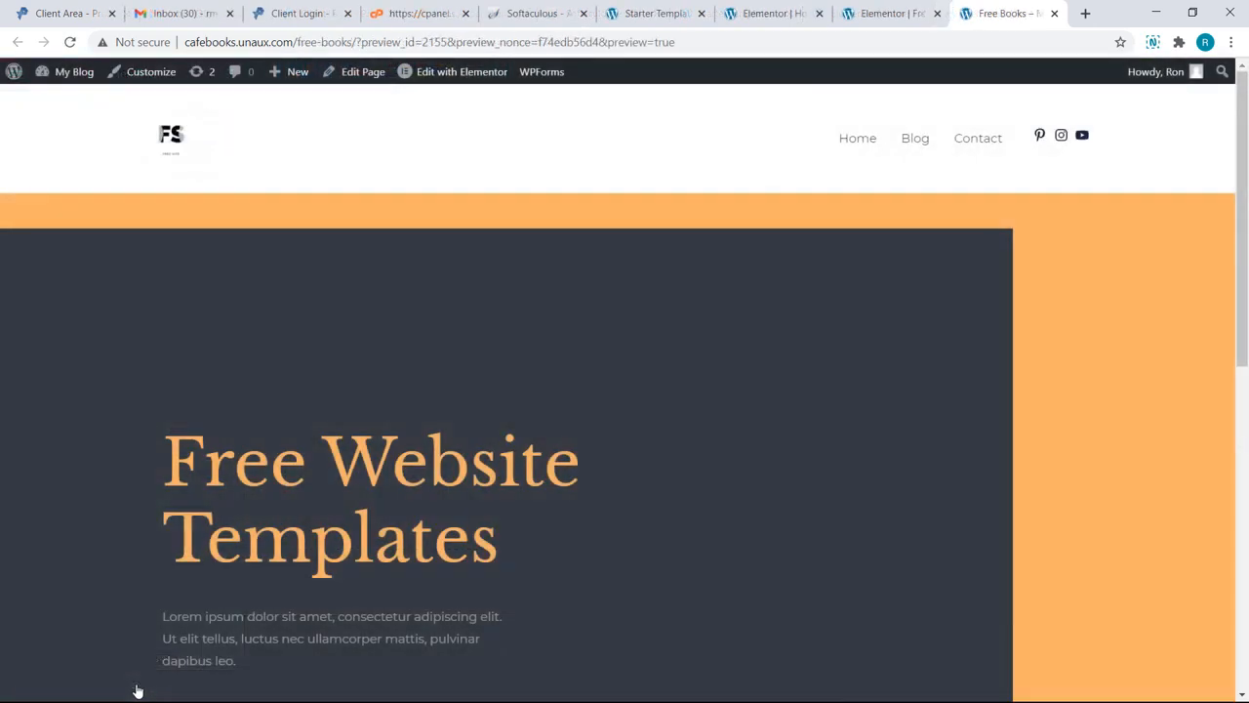
scroll(138, 691, down, 4)
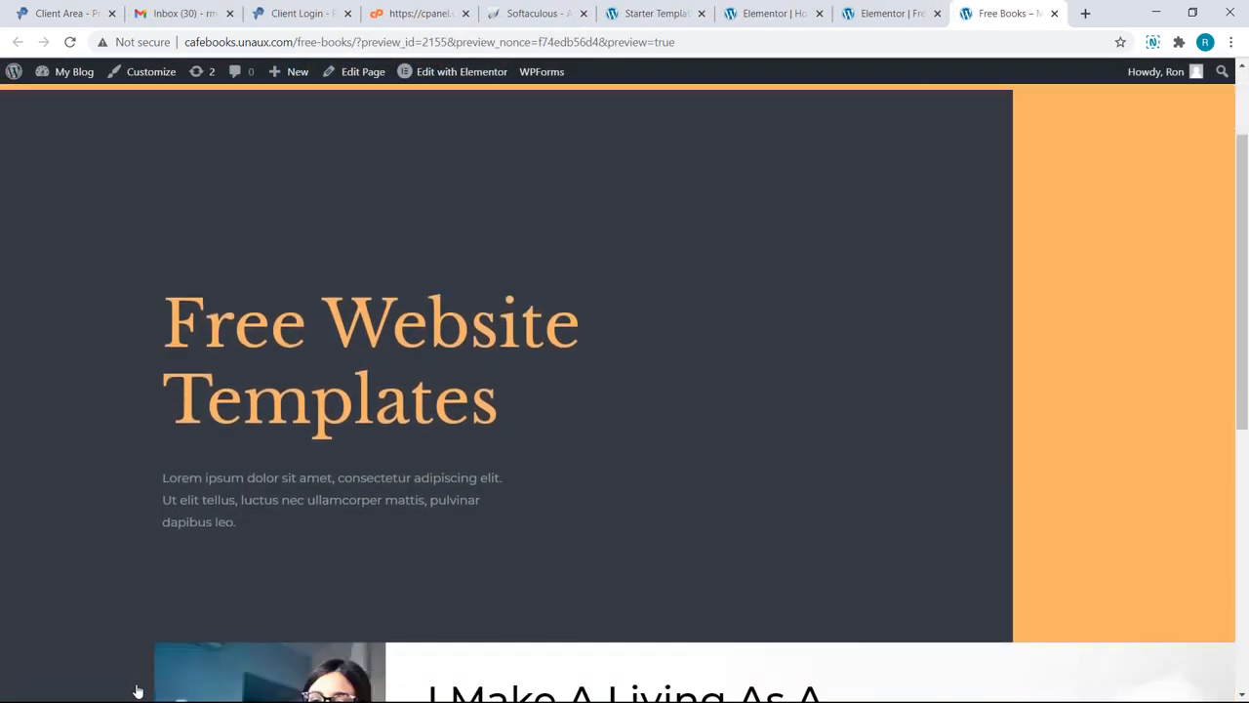
scroll(137, 690, down, 3)
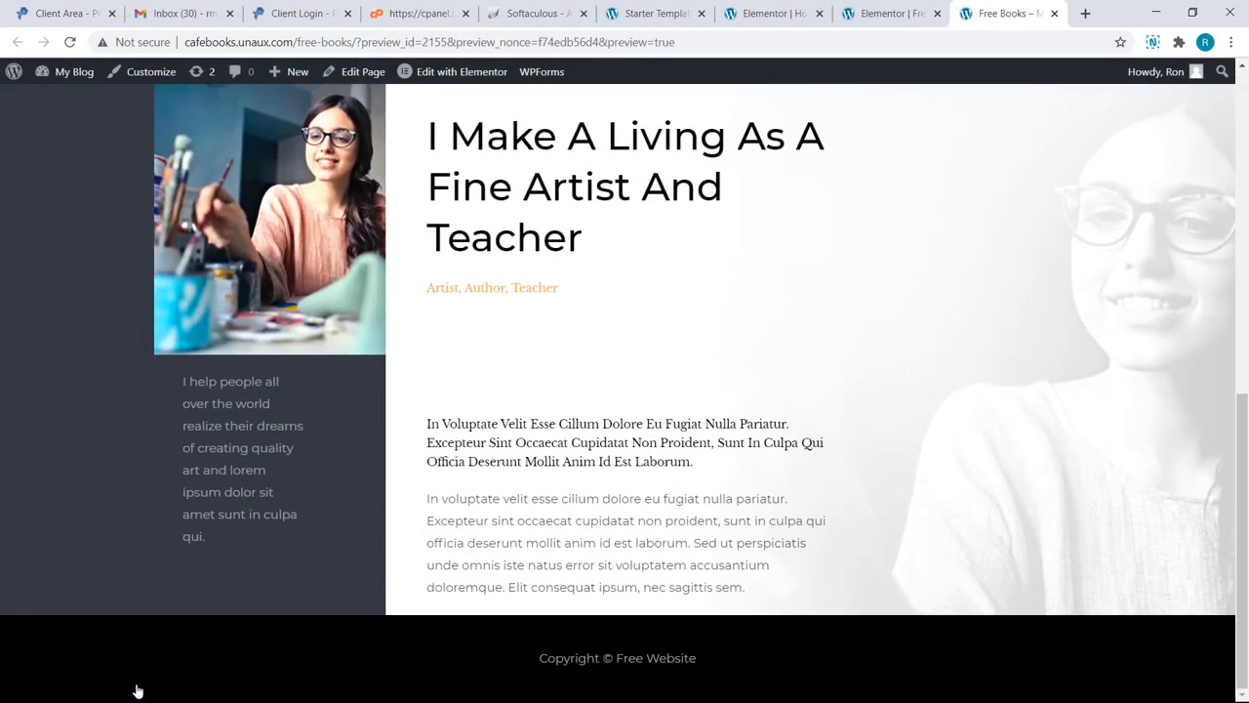